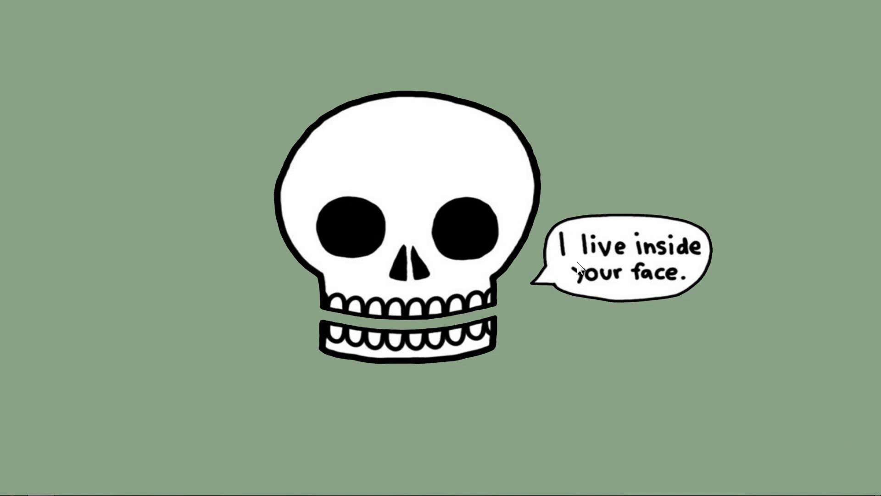
Step: Open the tutorial images folder and preview the finished cracked portrait poster
click(52, 492)
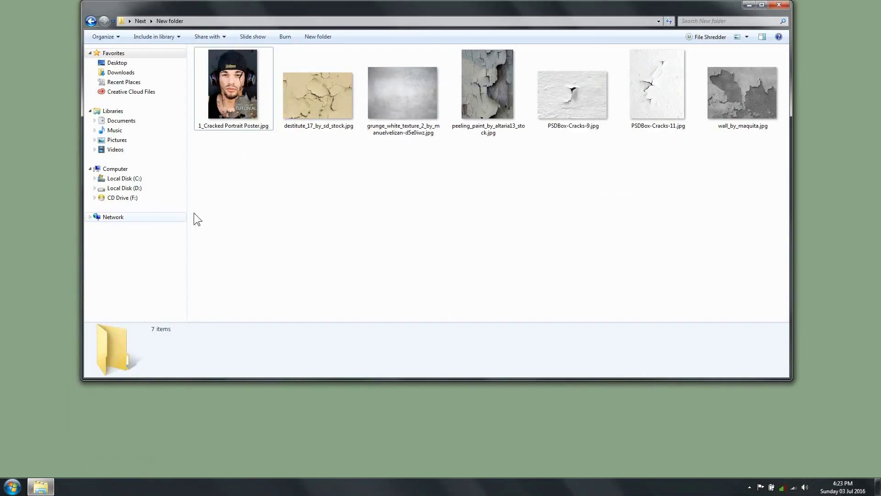
double_click(241, 98)
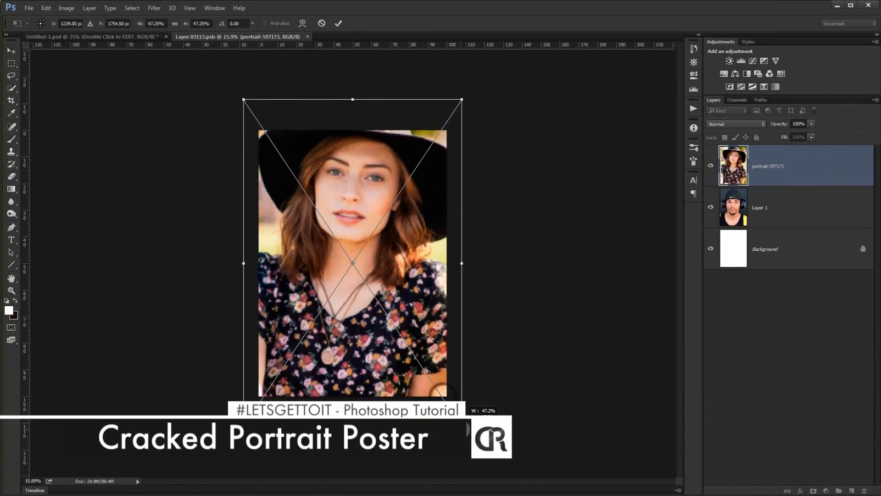
Step: Enlarge the woman's portrait, move it down, commit the size and save the document
drag(420, 273, 420, 298)
key(Return)
click(29, 8)
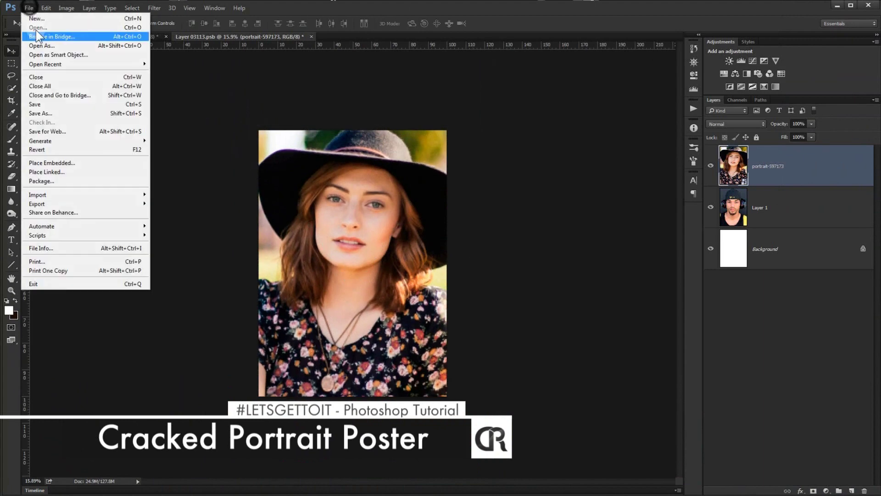
click(41, 105)
Step: Switch to Untitled-1, minimize Explorer and restore the Photoshop window
click(138, 37)
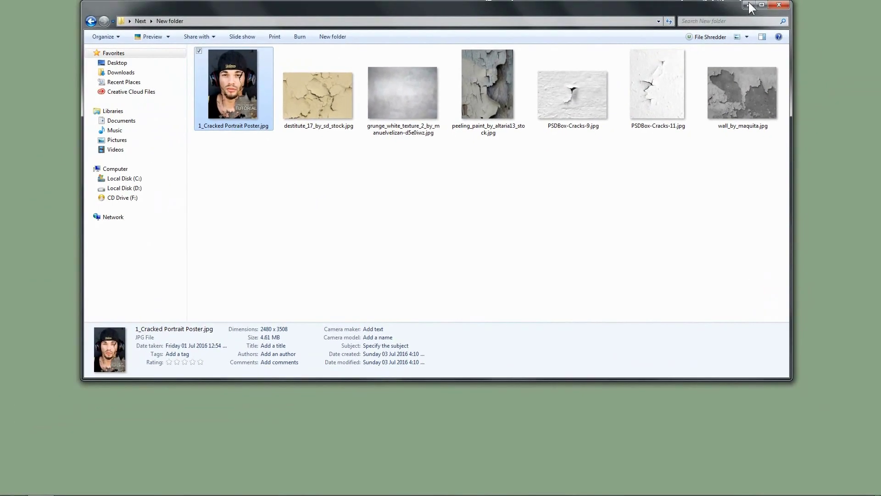
click(748, 5)
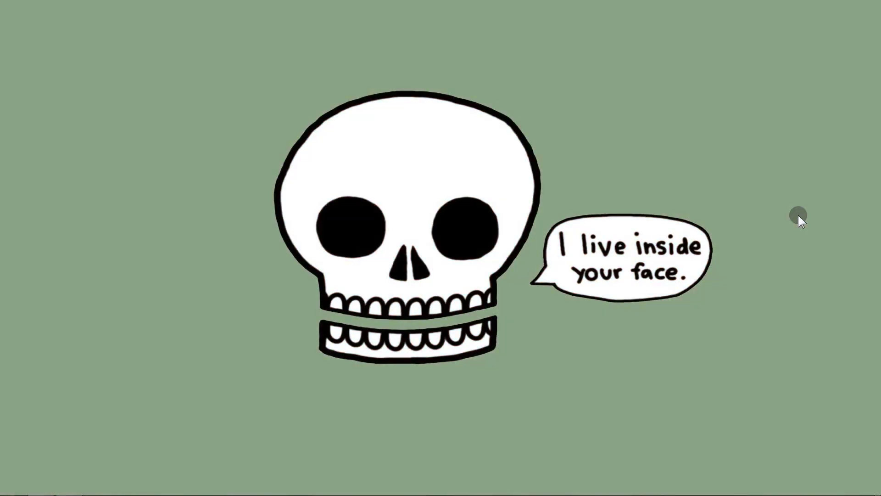
click(69, 486)
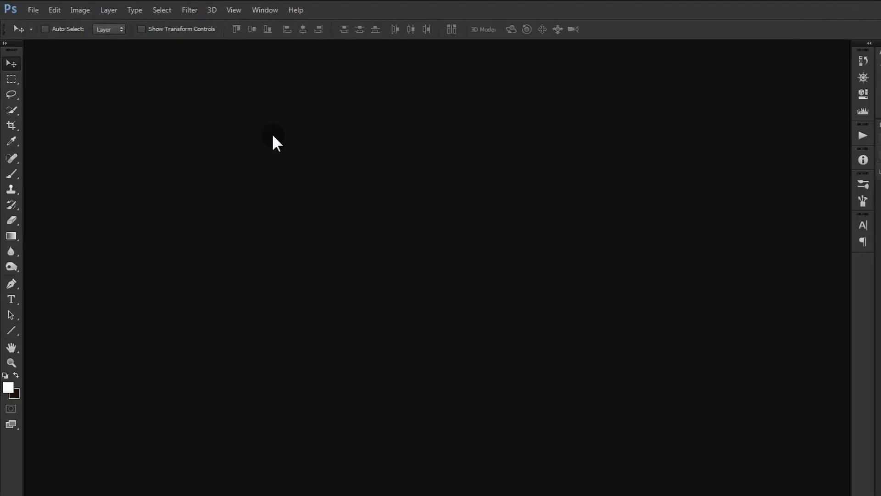
Step: Create a new International Paper A4 document (210 × 297 mm, 300 ppi, RGB)
click(37, 11)
click(40, 22)
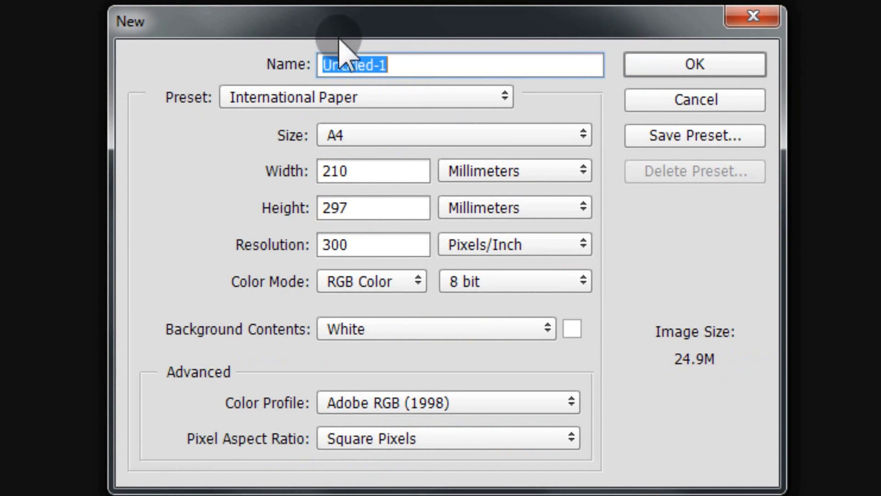
click(257, 97)
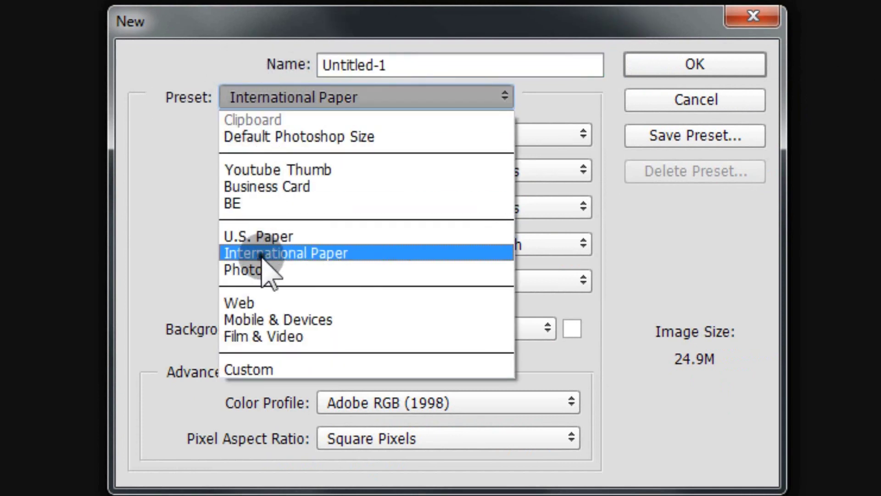
click(264, 252)
click(351, 135)
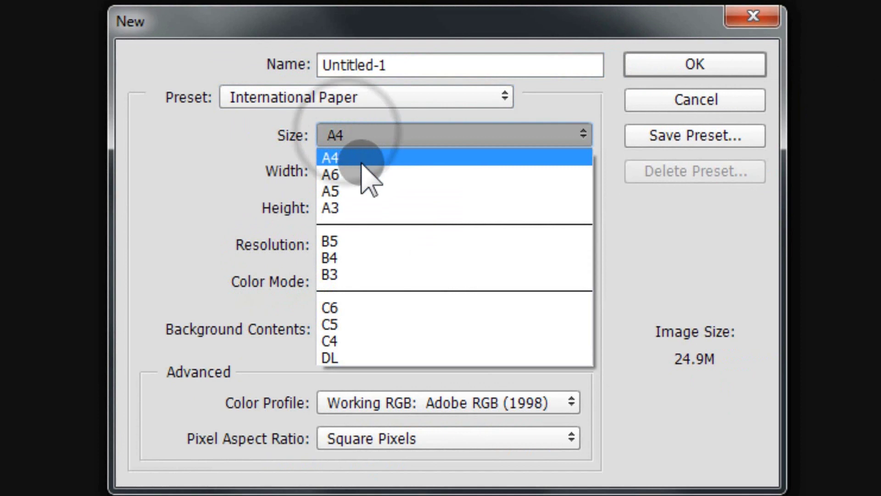
click(359, 154)
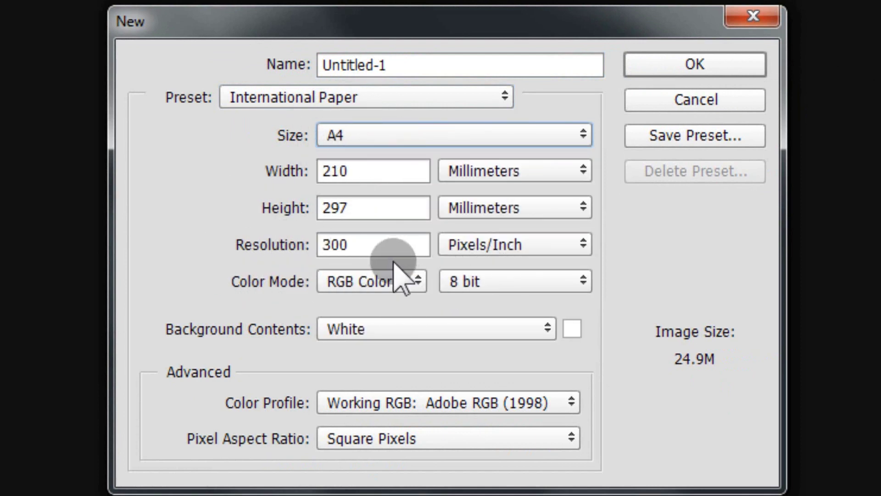
click(709, 68)
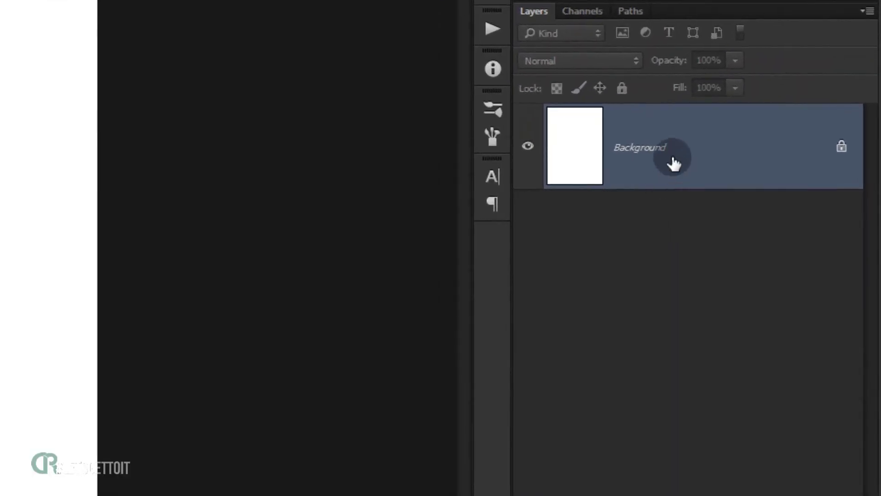
Step: Convert the Background layer to a smart object and open its contents as Layer 0.psb
right_click(800, 166)
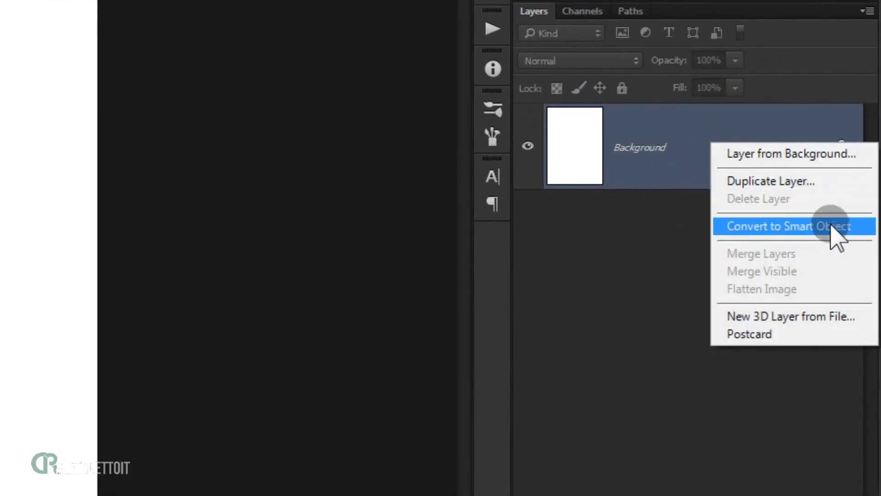
click(830, 226)
double_click(579, 146)
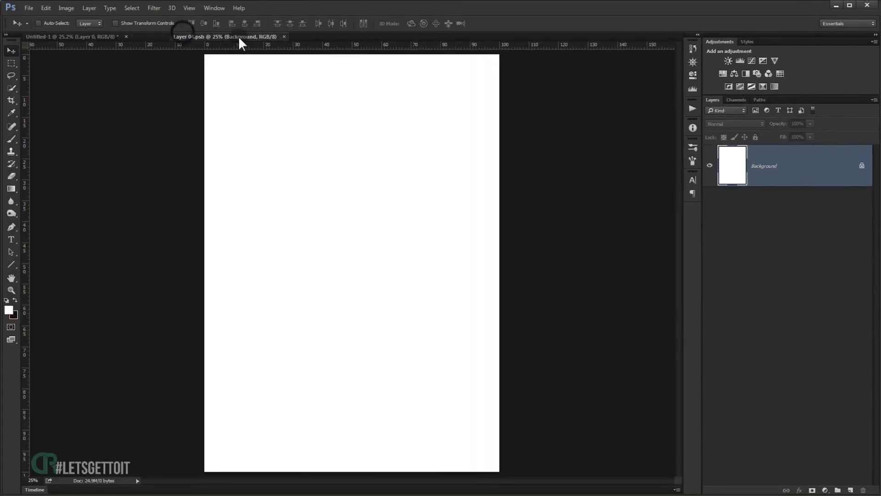
drag(239, 38, 174, 37)
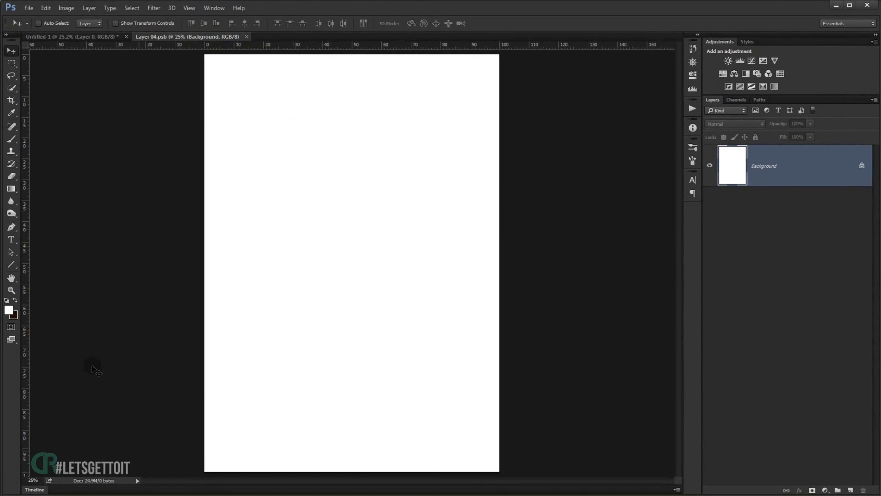
Step: Place outdoors-885089.jpg in the smart object, scaled and positioned to cover the page
key(alt+Tab)
drag(337, 74, 368, 418)
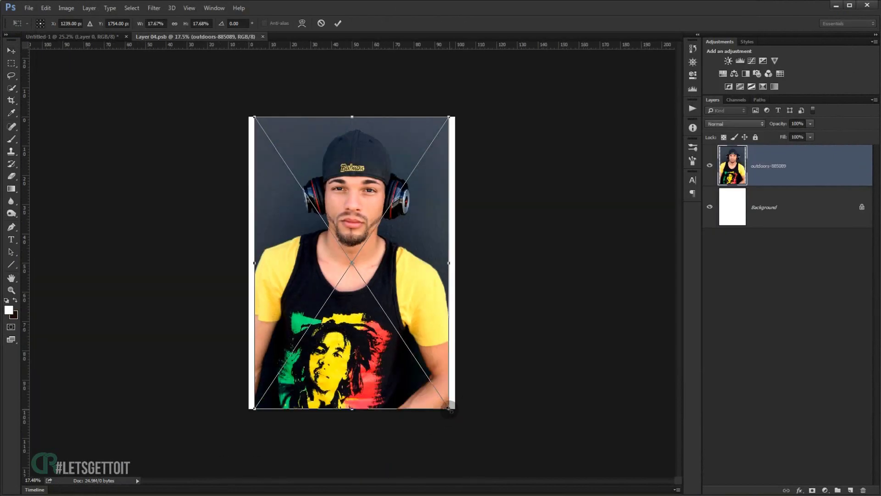
drag(450, 408, 518, 459)
drag(451, 224, 451, 313)
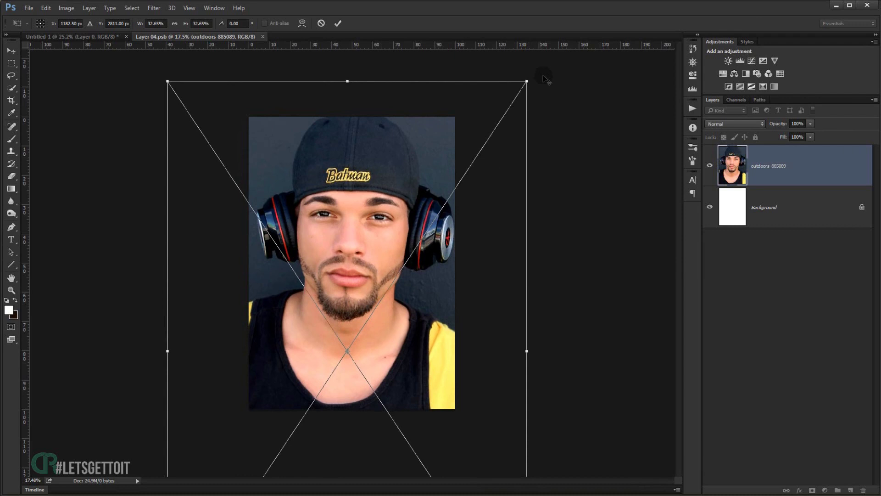
drag(528, 82, 522, 87)
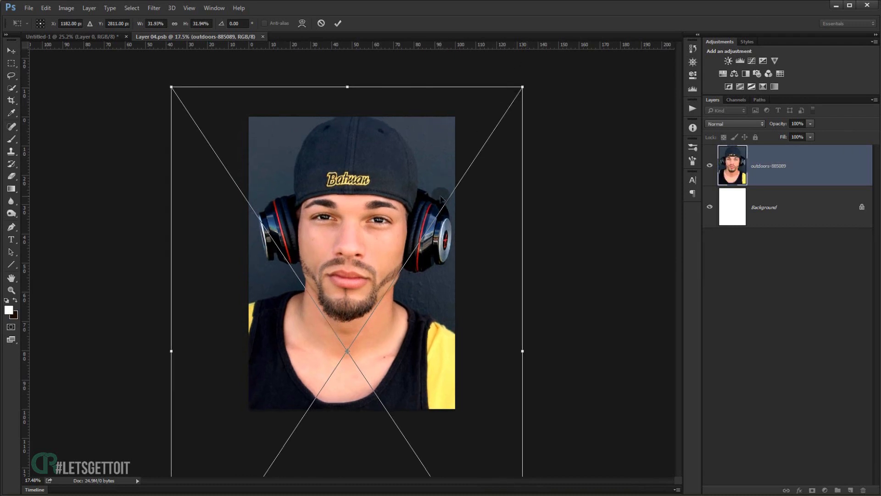
drag(440, 197, 444, 198)
key(Return)
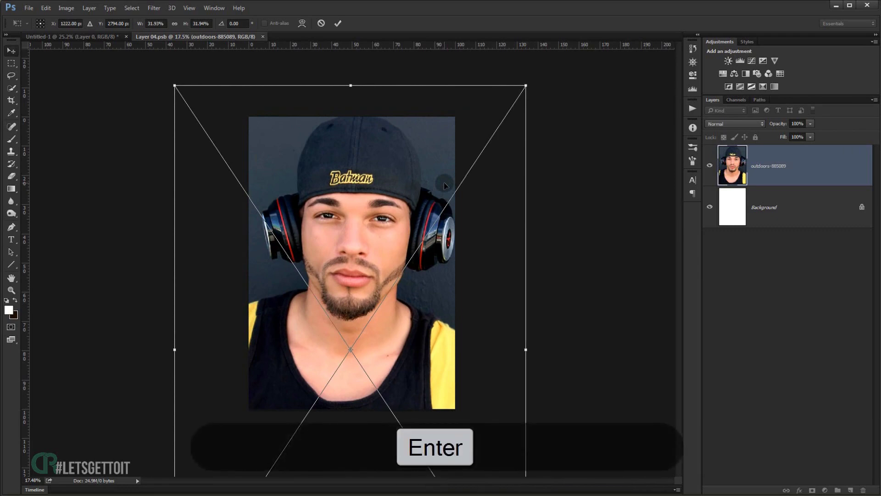
Step: Save the smart object contents and close it to return to Untitled-1
key(ctrl+0)
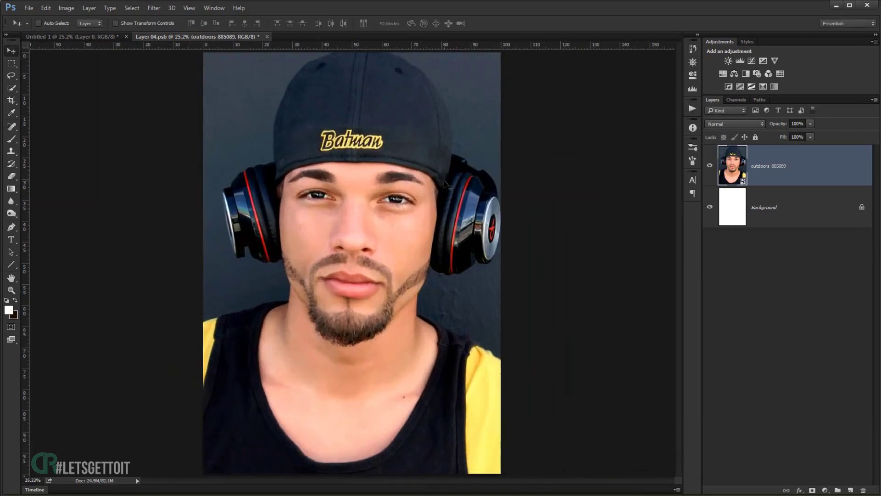
key(ctrl+s)
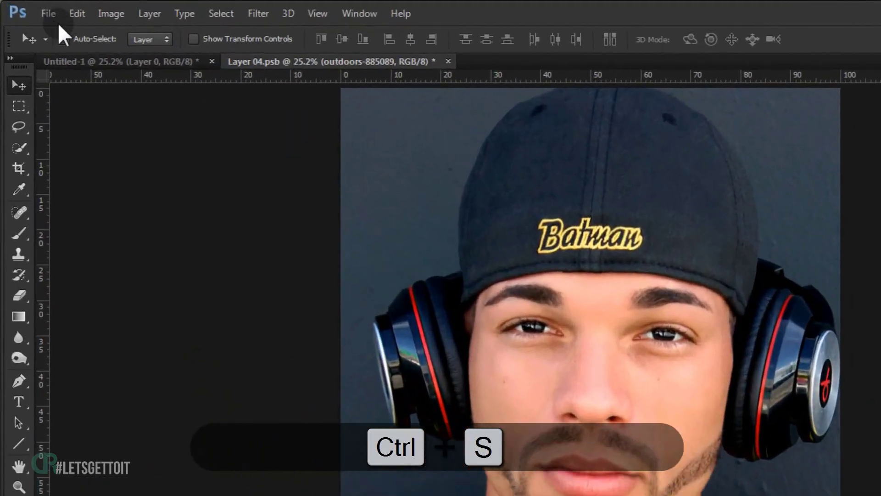
click(29, 8)
click(49, 105)
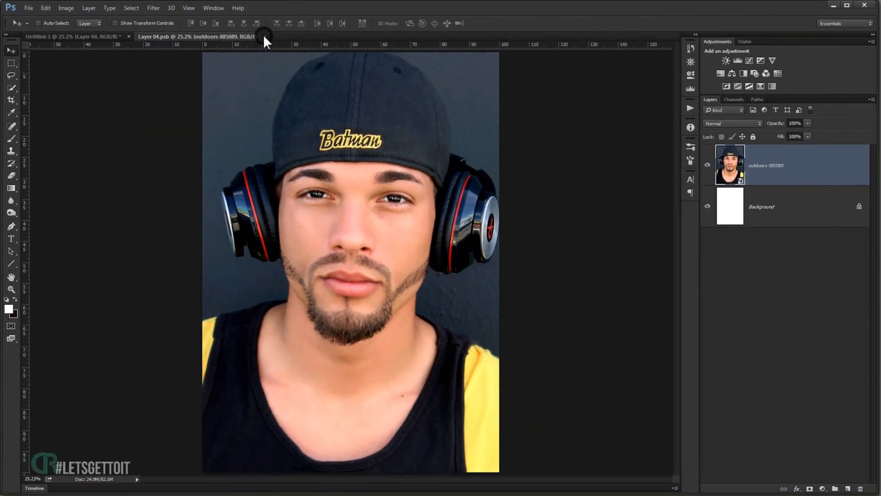
click(265, 37)
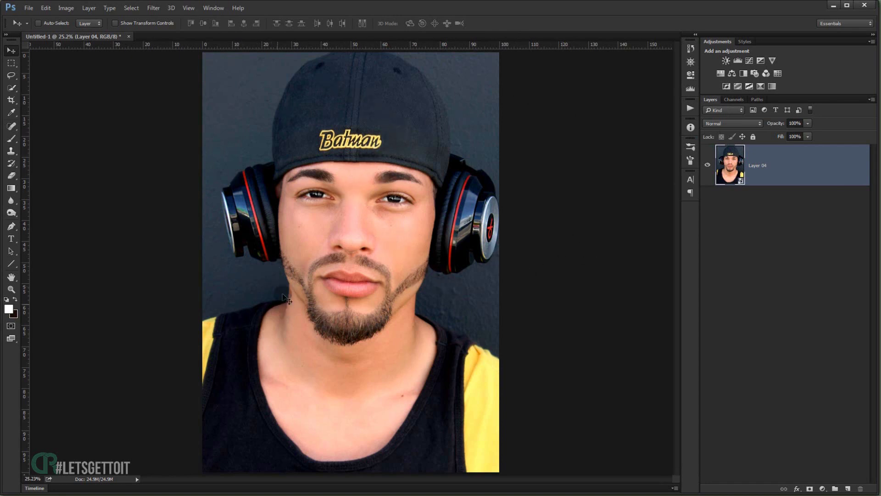
Step: Place PSDBox-Cracks-11 onto the portrait, rotated 90° over the forehead
key(alt+Tab)
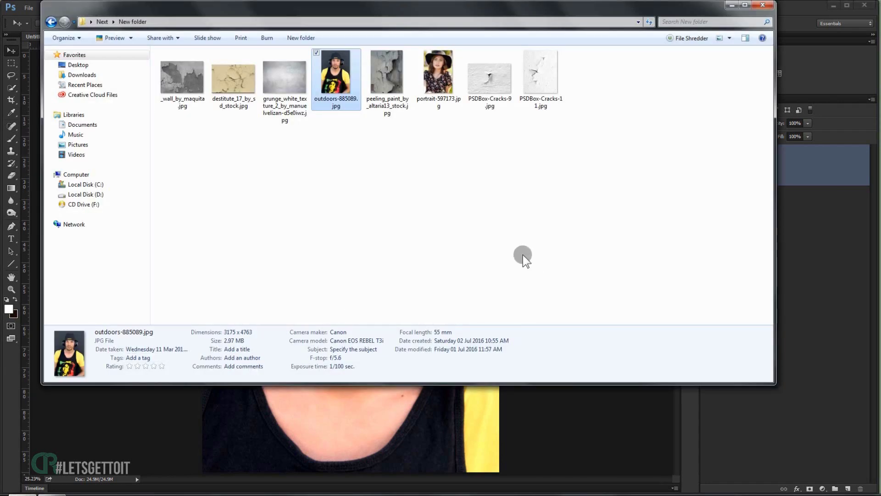
click(538, 84)
drag(539, 78, 378, 440)
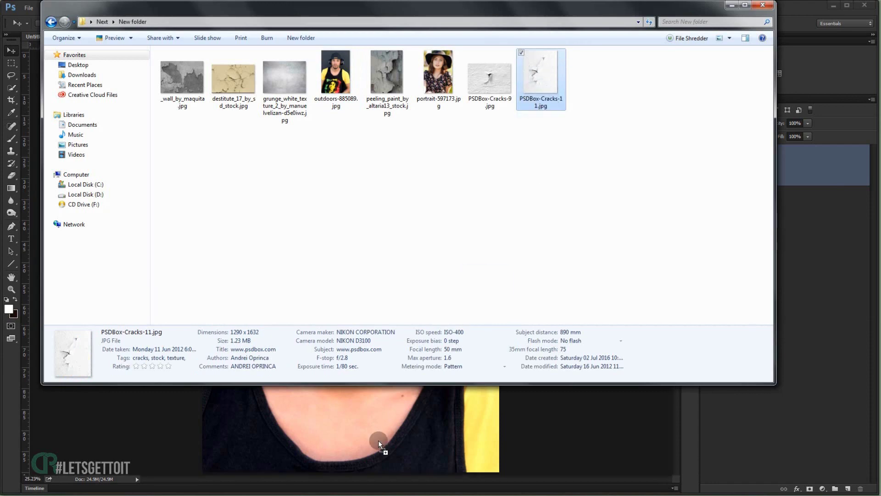
drag(433, 171, 449, 317)
drag(393, 266, 344, 136)
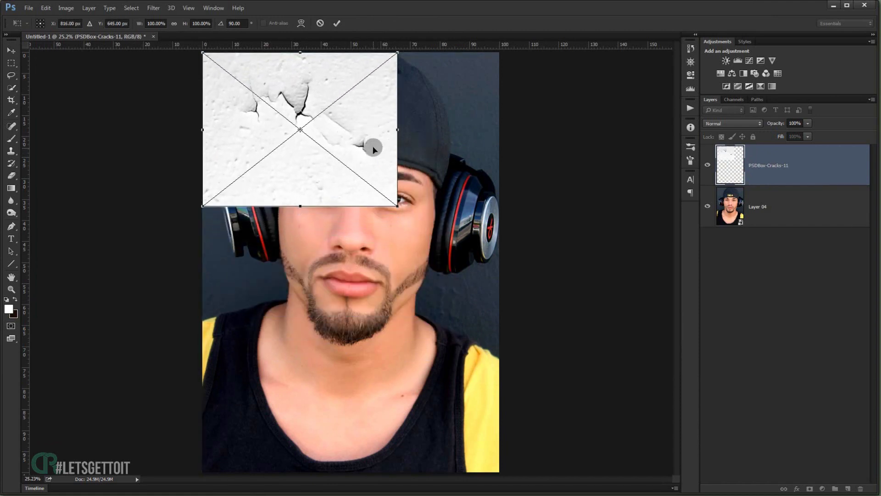
key(Return)
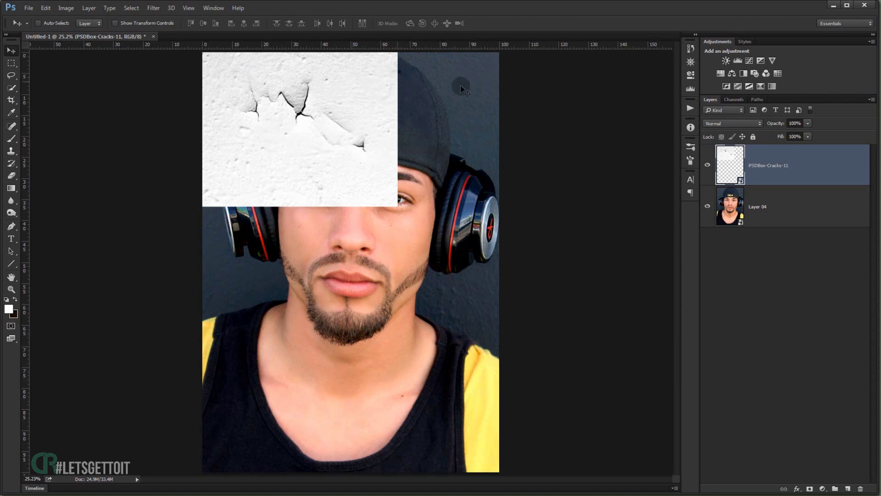
Step: Set the cracks layer to Multiply and inspect the cracks beside the cap
click(724, 123)
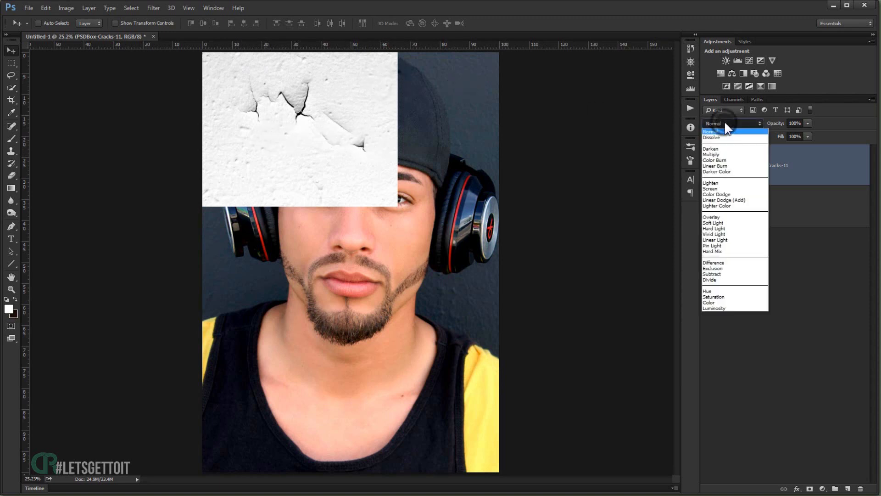
click(722, 154)
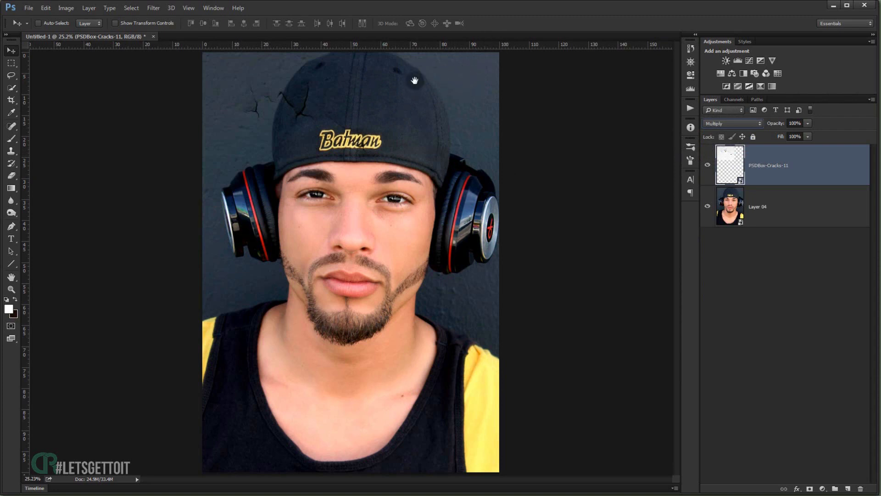
scroll(409, 81, up, 6)
drag(410, 120, 426, 150)
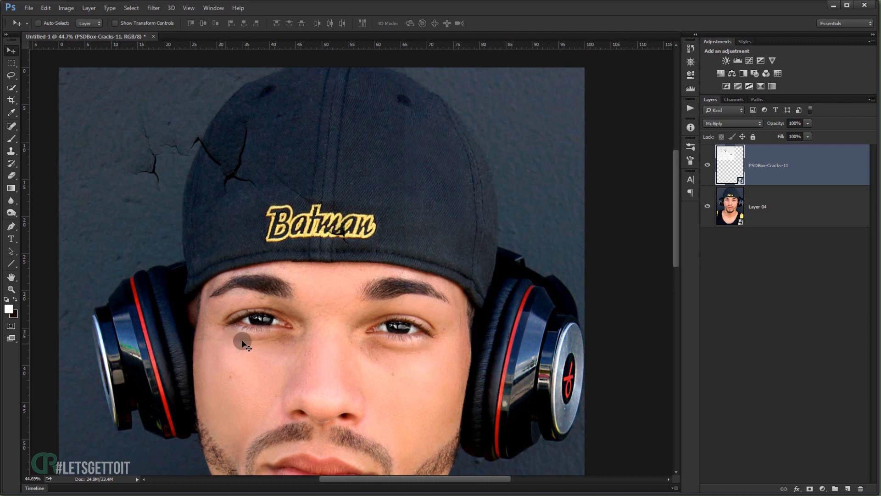
scroll(490, 270, down, 1)
drag(415, 278, 416, 263)
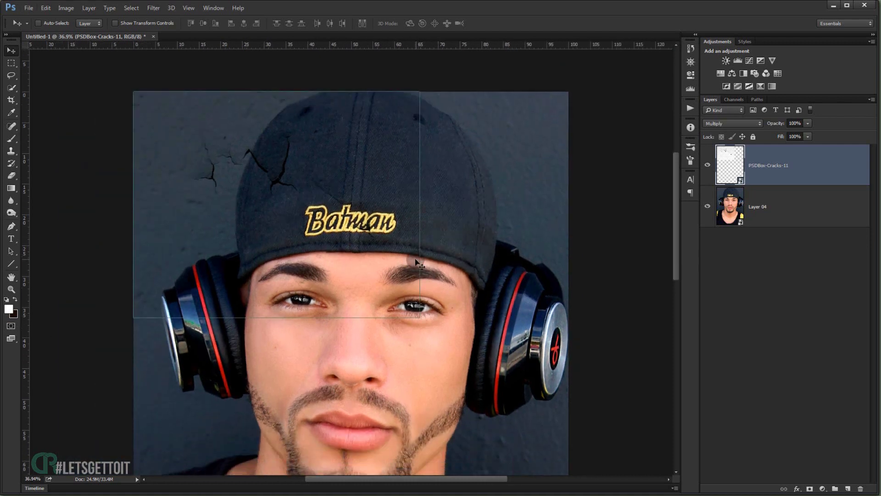
scroll(416, 263, down, 2)
Step: Add a layer mask to Cracks-11 and set a soft brush to about 74% opacity
click(810, 489)
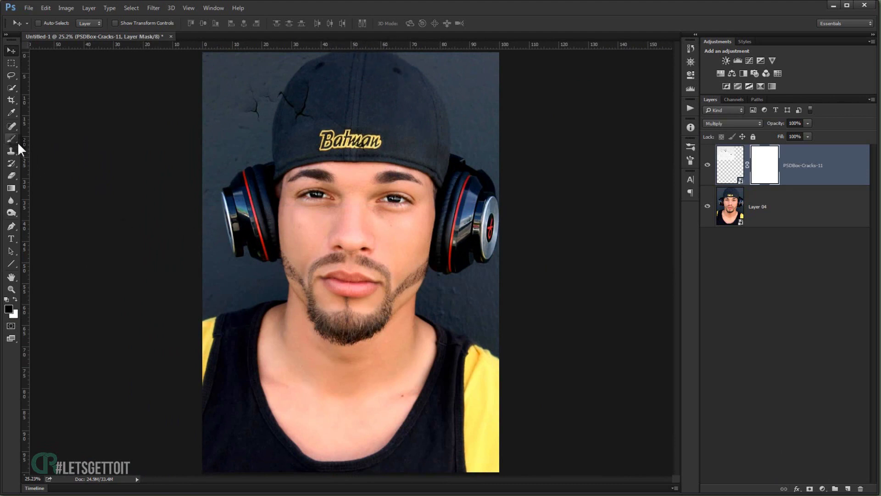
click(12, 138)
alt+right_click(401, 88)
drag(399, 84, 389, 85)
drag(168, 23, 155, 26)
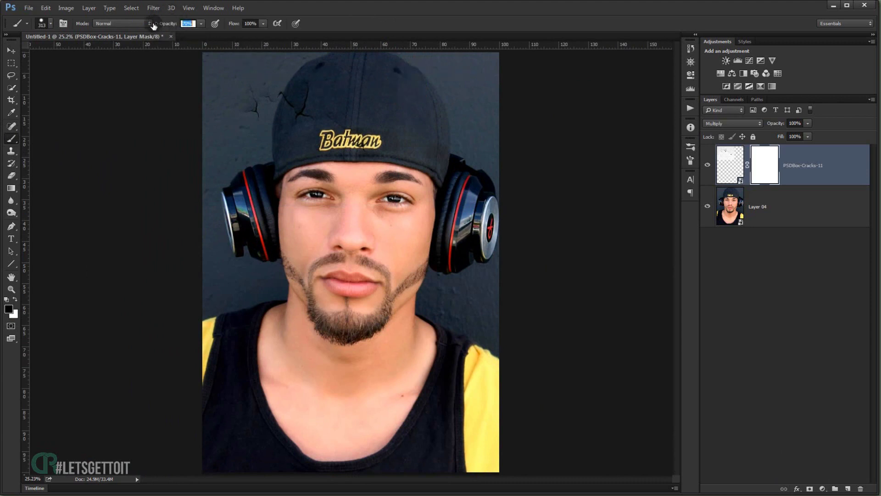
Step: Paint black on the mask with a 582–939 px brush to hide the texture's hard edges
alt+right_click(422, 178)
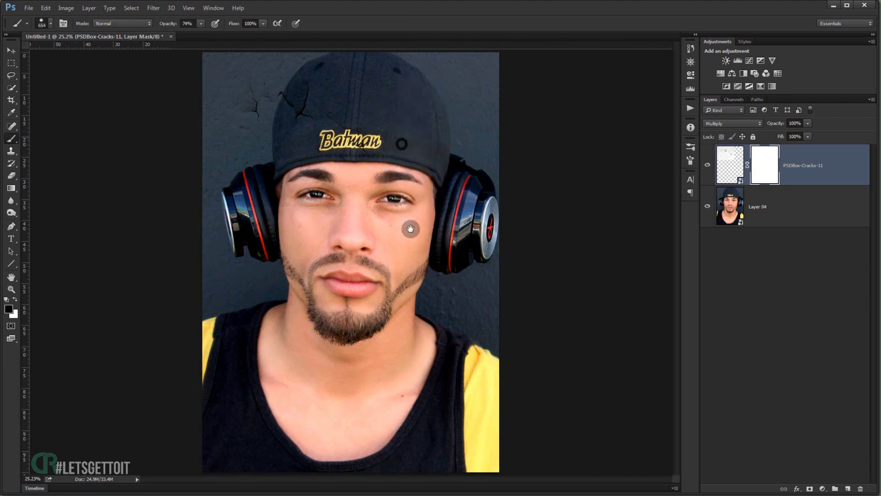
alt+right_click(410, 123)
alt+right_click(406, 119)
mouse_move(423, 53)
mouse_down()
mouse_move(413, 68)
mouse_move(430, 177)
mouse_up()
alt+right_click(382, 212)
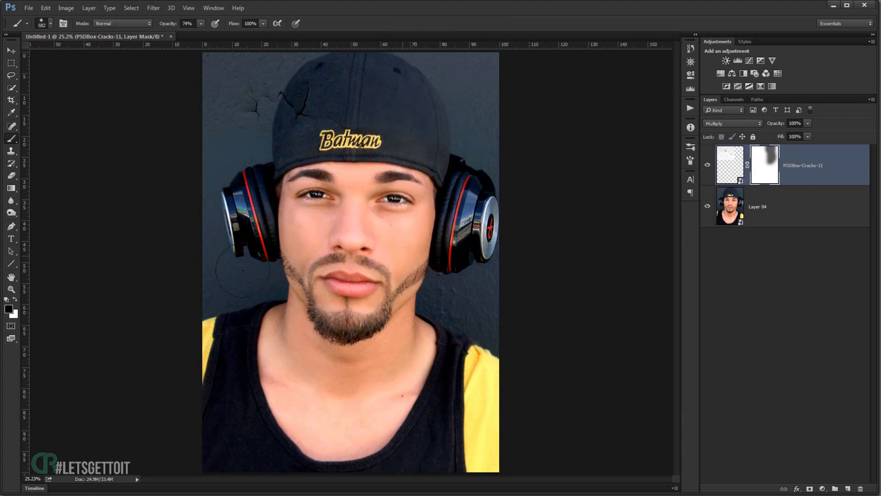
drag(243, 270, 220, 183)
scroll(230, 69, down, 2)
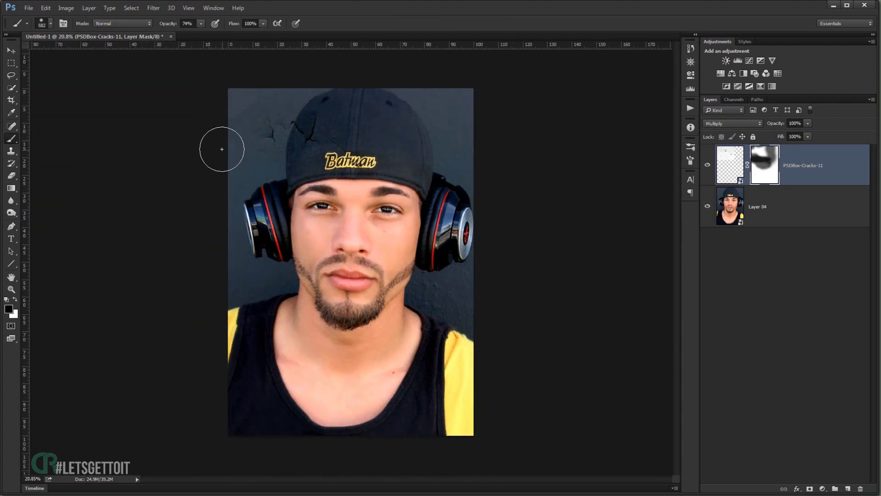
scroll(293, 133, up, 2)
scroll(360, 179, down, 1)
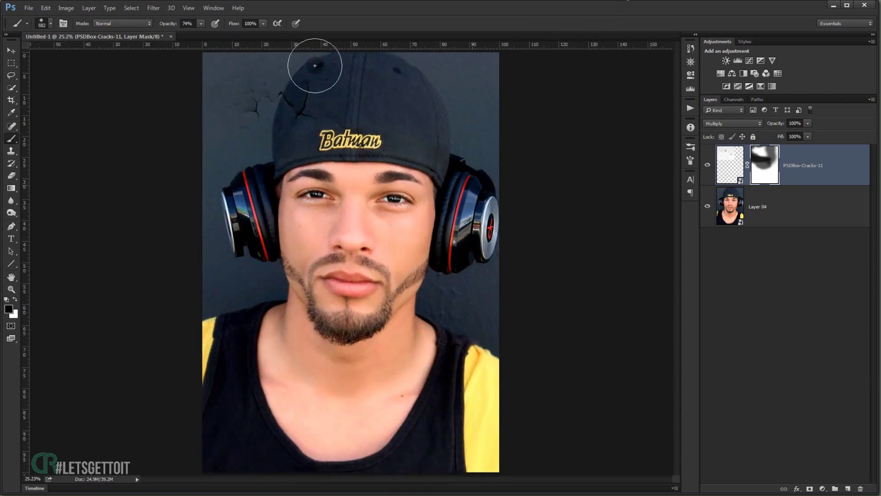
Step: Drag PSDBox-Cracks-9.jpg from the texture folder into the portrait document
click(51, 494)
click(489, 94)
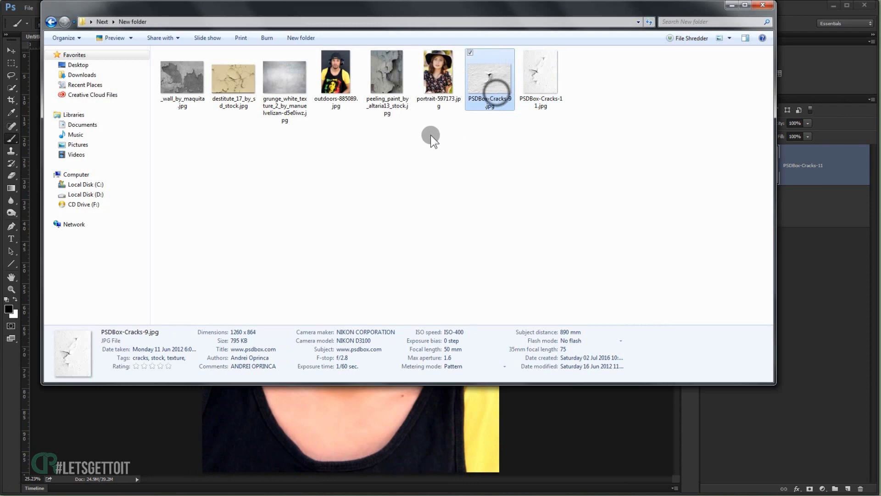
drag(487, 94, 336, 423)
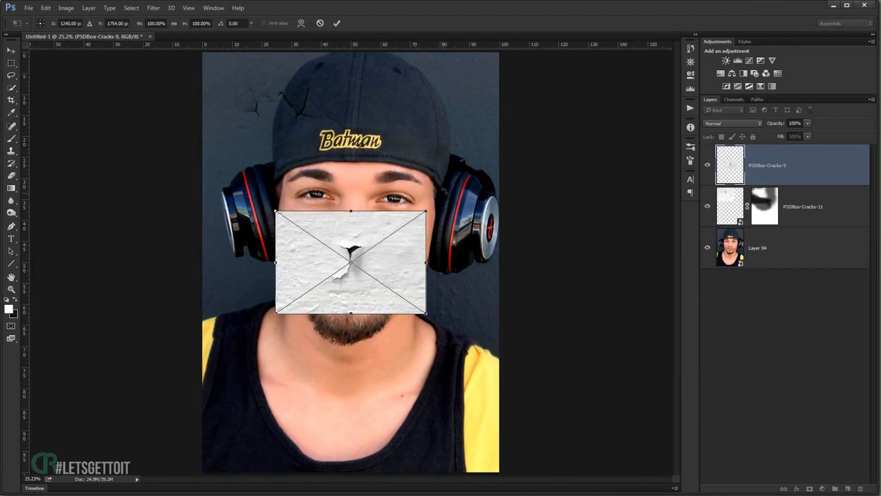
Step: Rotate PSDBox-Cracks-9, scale it to 155% and place it over the left face and cap
drag(448, 213, 406, 348)
drag(393, 285, 328, 220)
drag(336, 275, 367, 315)
drag(328, 225, 331, 259)
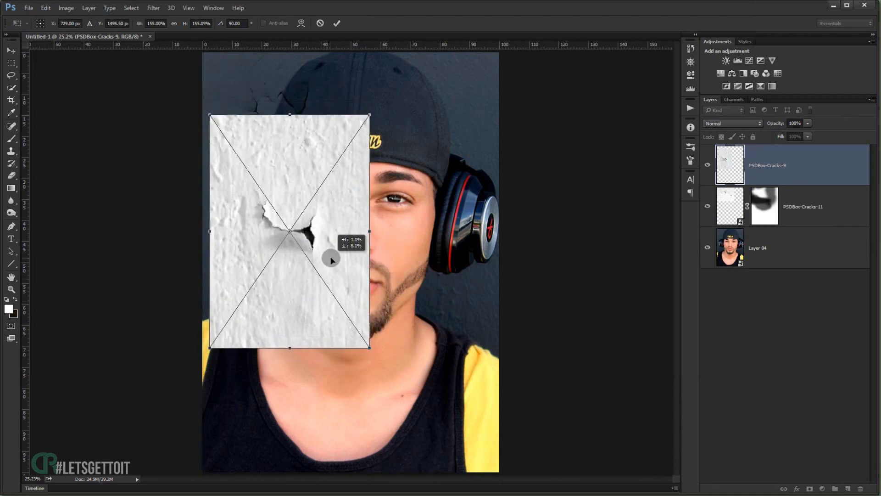
drag(415, 81, 396, 320)
drag(350, 234, 331, 196)
key(Return)
Step: Blend the Cracks-9 layer with Multiply
key(b)
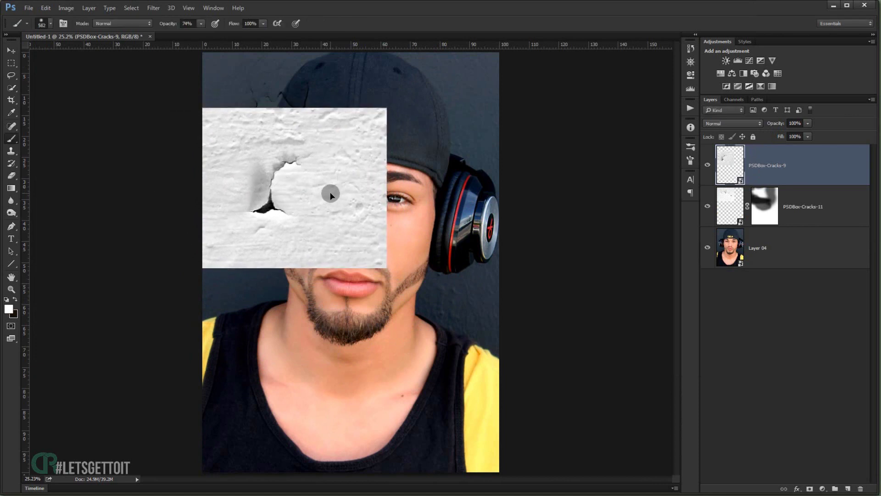
click(743, 123)
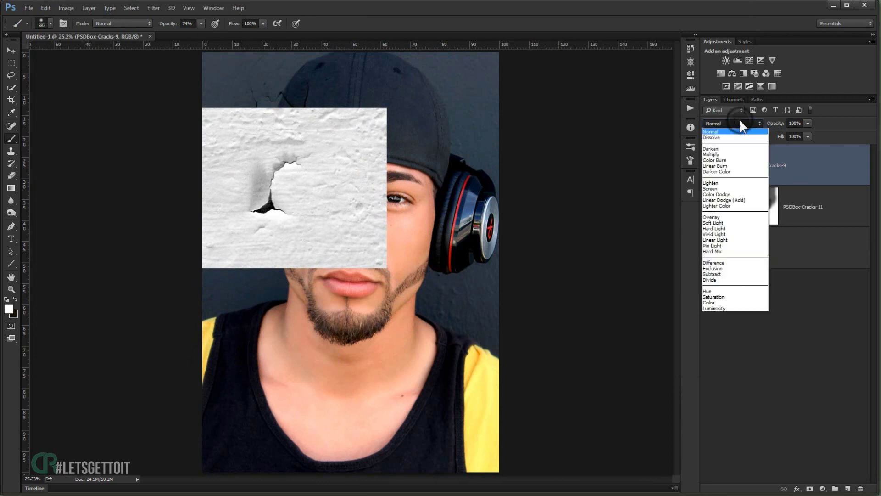
click(724, 144)
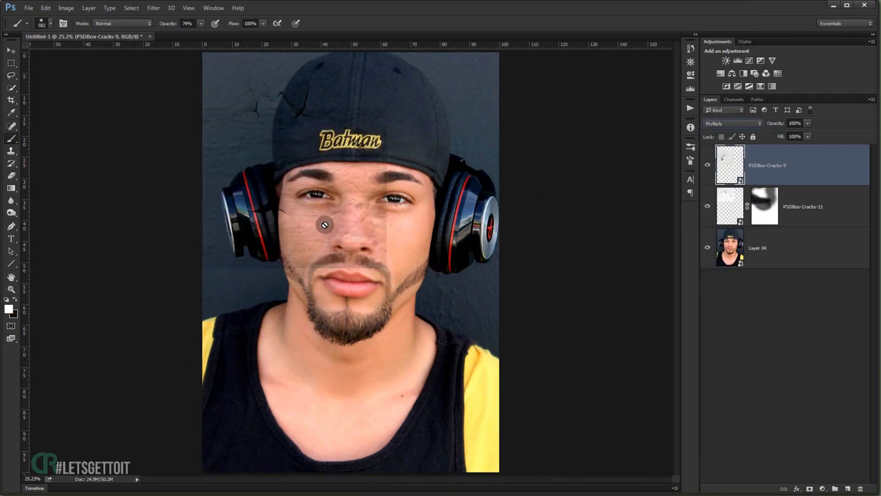
scroll(304, 179, up, 1)
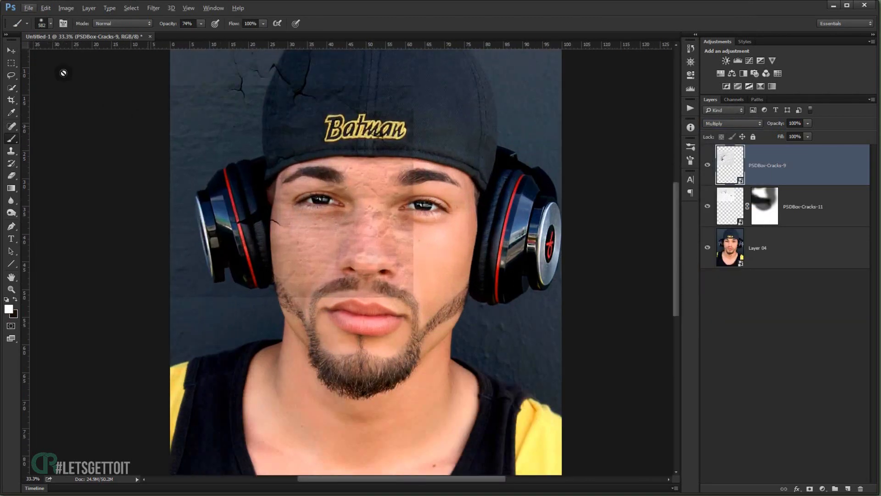
Step: Shift the Cracks-9 texture up and right over the face and add a layer mask
click(10, 49)
drag(282, 218, 294, 198)
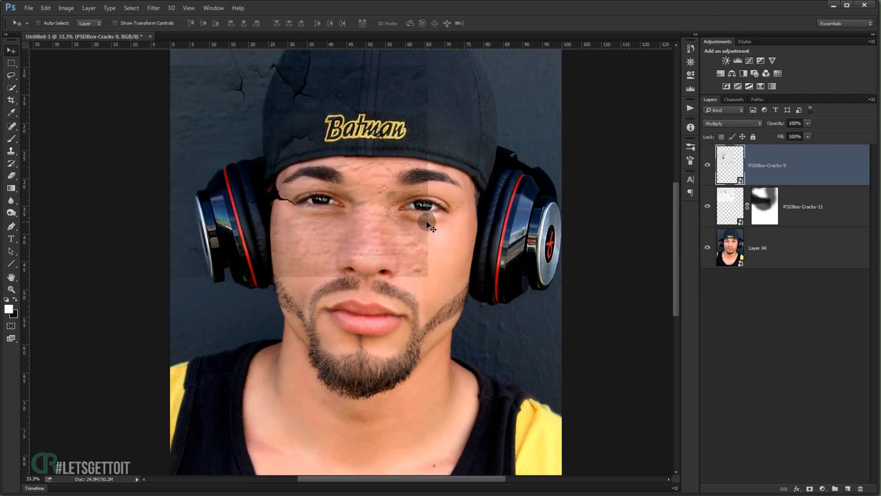
scroll(427, 225, down, 3)
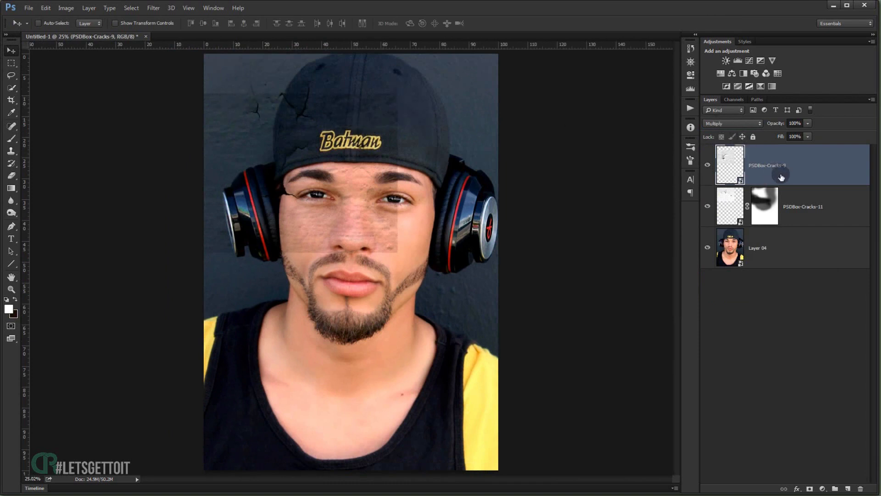
click(810, 489)
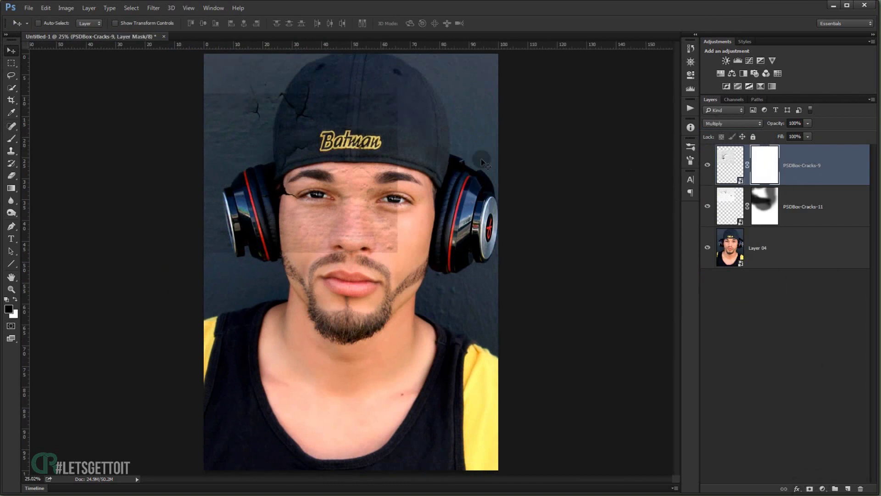
Step: Paint black on the Cracks-9 mask over the cap, background and jaw, keeping cracks by the left eye
click(13, 139)
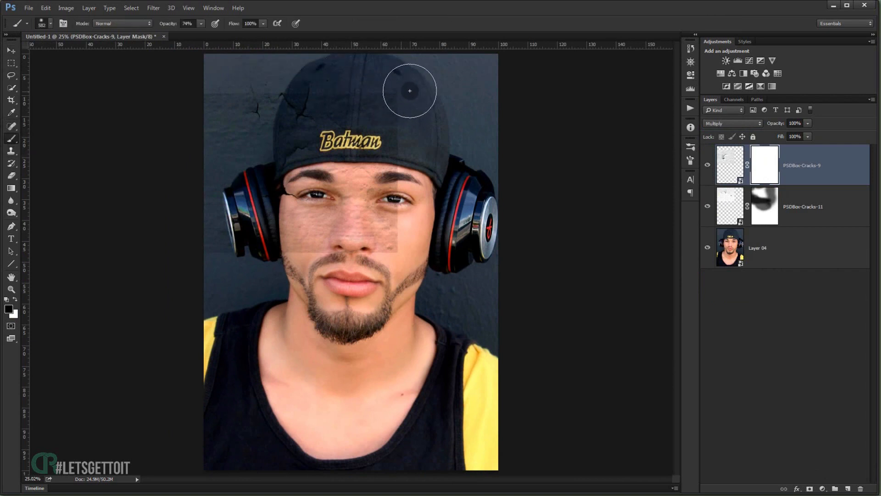
mouse_move(414, 108)
mouse_down()
mouse_move(400, 130)
mouse_move(407, 111)
mouse_move(403, 118)
mouse_move(398, 112)
mouse_move(383, 127)
mouse_move(375, 230)
mouse_move(291, 240)
mouse_move(341, 220)
mouse_move(354, 154)
mouse_up()
mouse_move(295, 100)
mouse_down()
mouse_move(240, 99)
mouse_move(203, 133)
mouse_move(232, 130)
mouse_up()
drag(203, 231, 279, 274)
drag(249, 130, 322, 183)
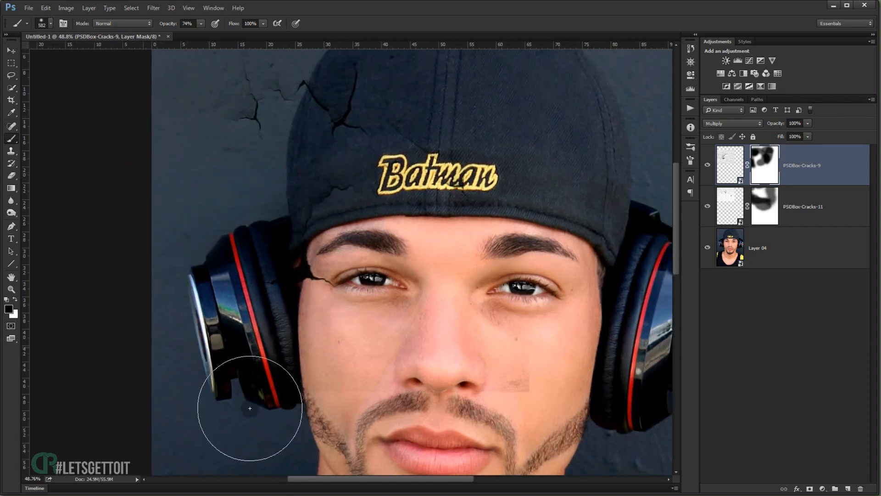
scroll(419, 364, down, 4)
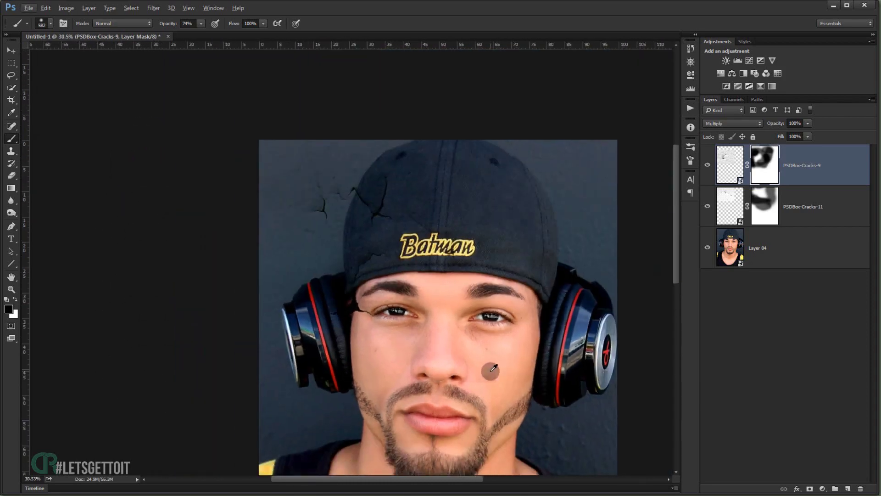
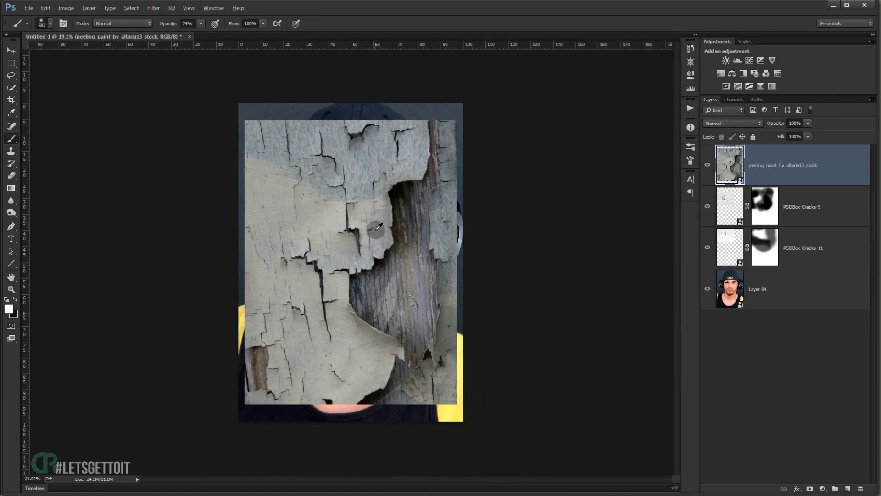
Step: Scroll the Layers panel up to the new peeling_paint layer above the crack layers
scroll(376, 230, up, 3)
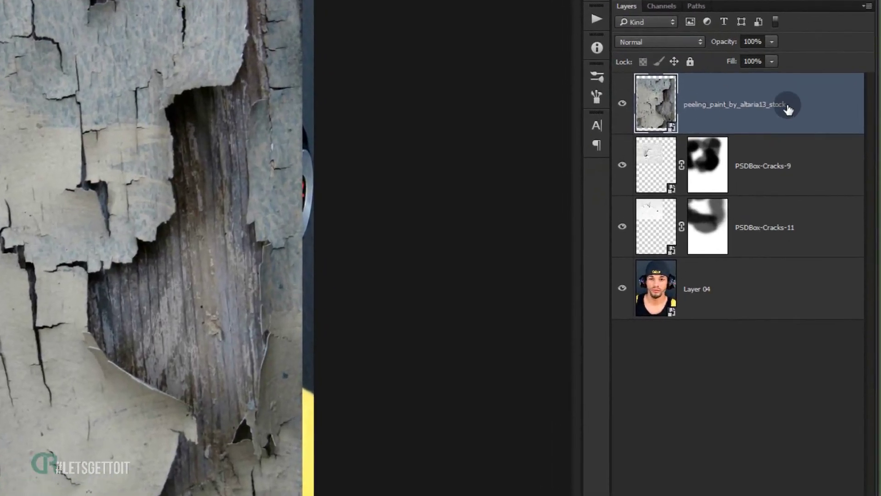
Step: Rasterize the peeling_paint layer and desaturate it to grayscale
right_click(775, 105)
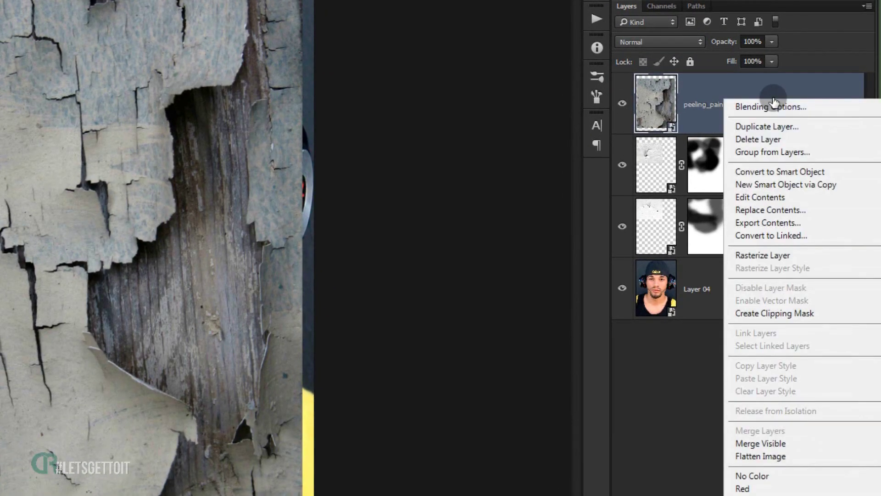
click(764, 253)
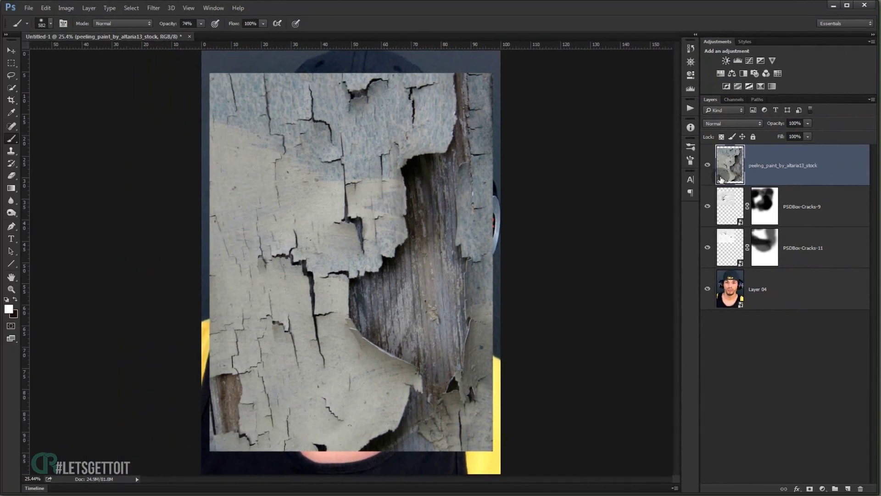
key(ctrl+shift+u)
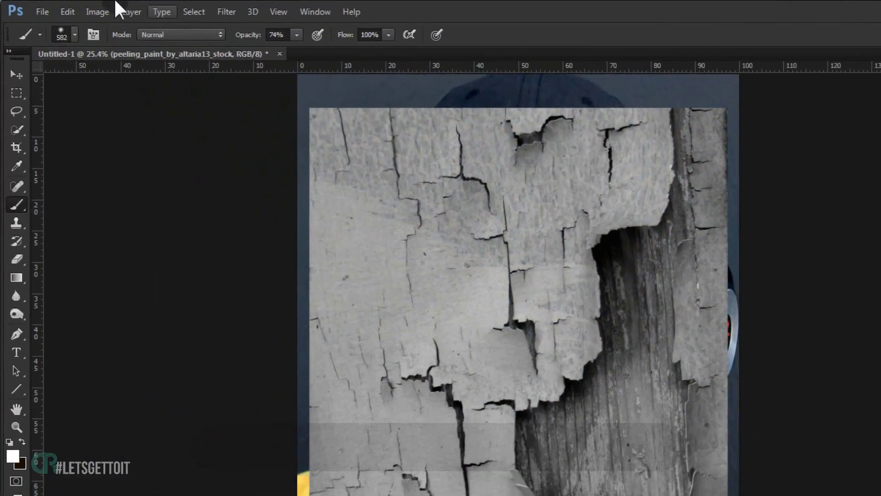
Step: Apply Selective Color: Whites black -100, Blacks +17, Neutrals -31
click(67, 8)
mouse_move(130, 51)
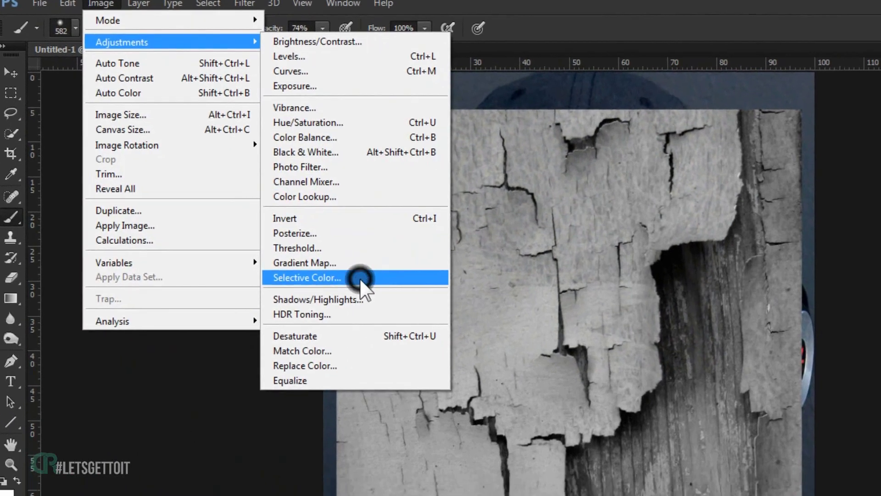
click(365, 297)
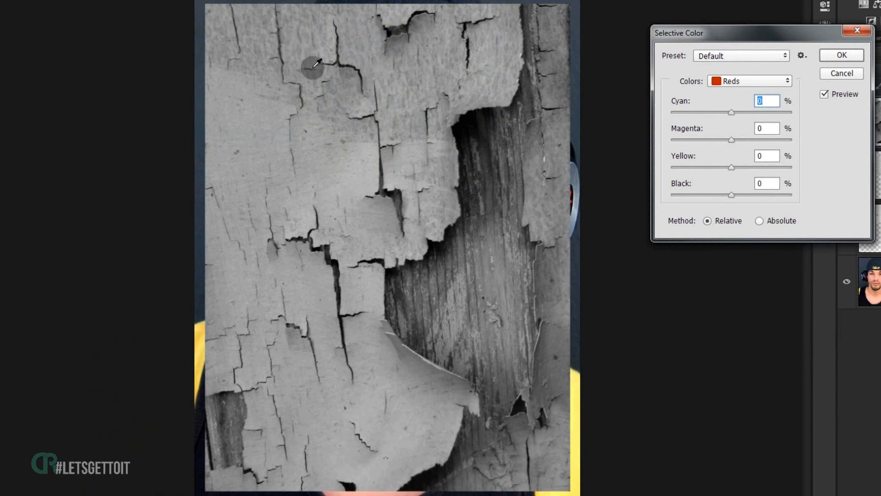
click(742, 84)
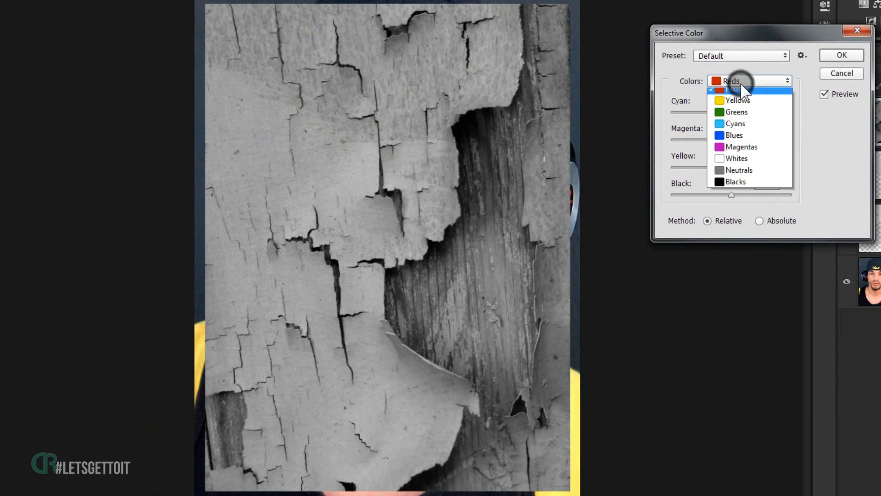
click(752, 161)
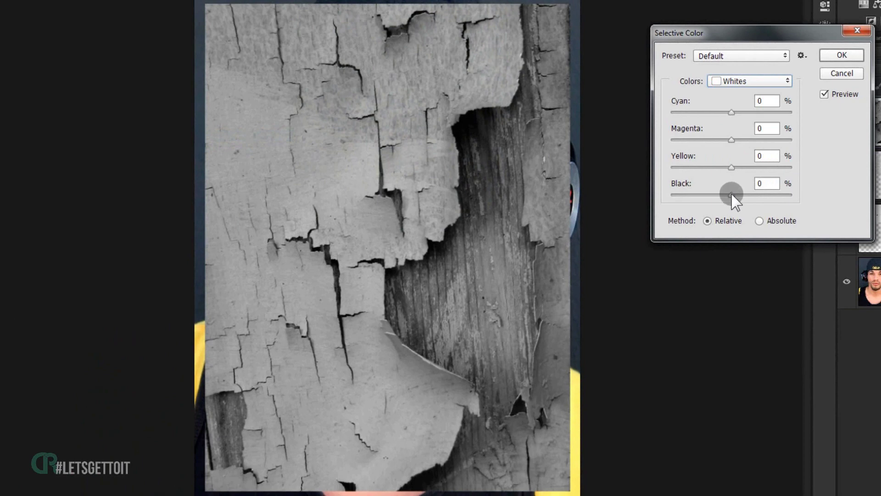
drag(731, 195, 621, 199)
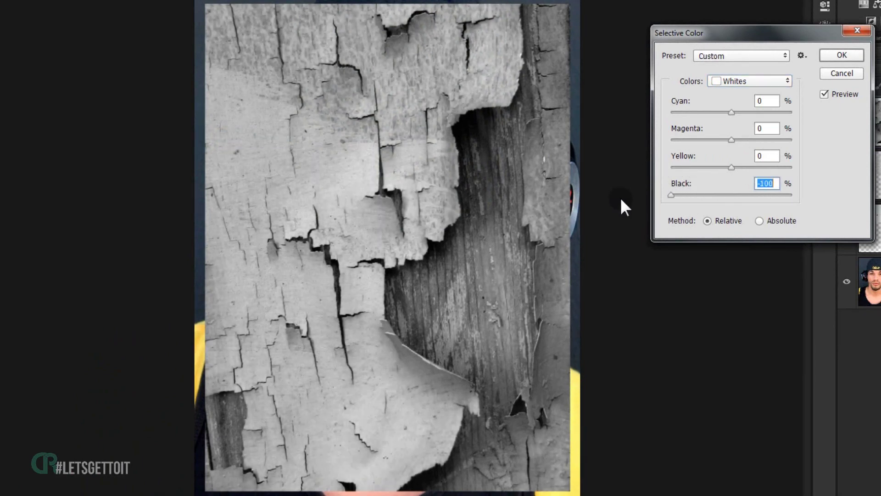
click(732, 80)
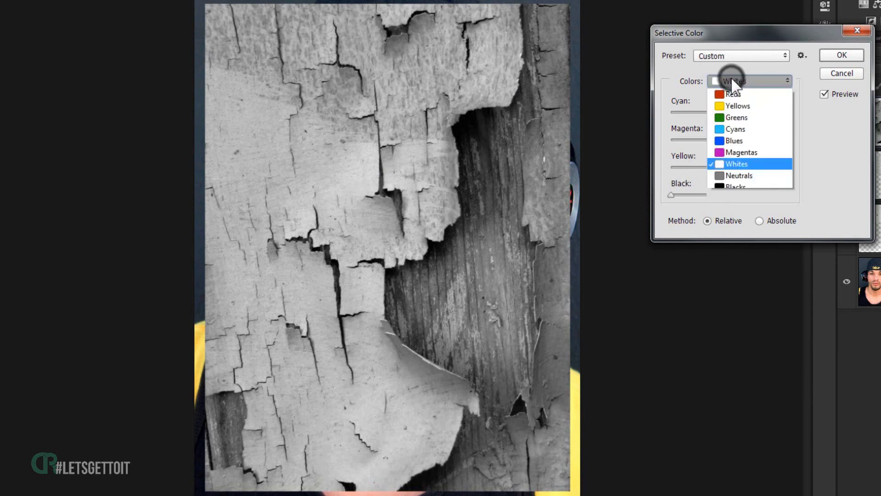
click(730, 188)
mouse_move(730, 195)
mouse_down()
mouse_move(743, 192)
mouse_move(733, 194)
mouse_up()
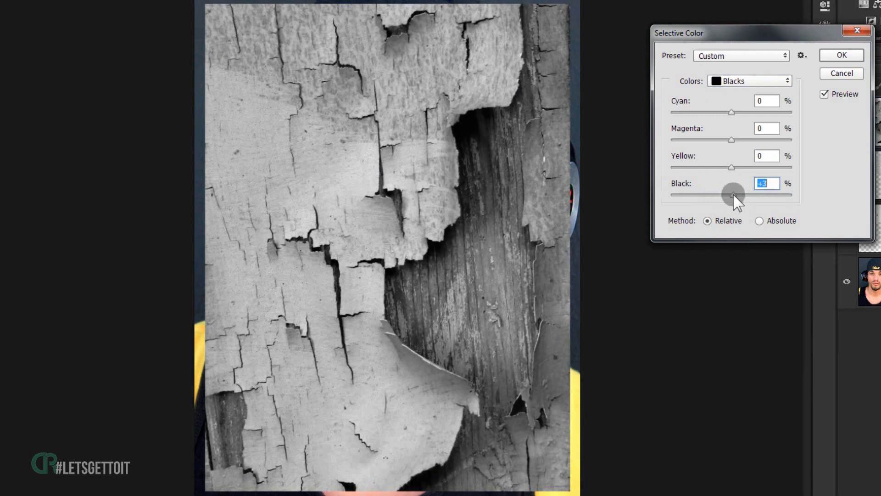
click(731, 83)
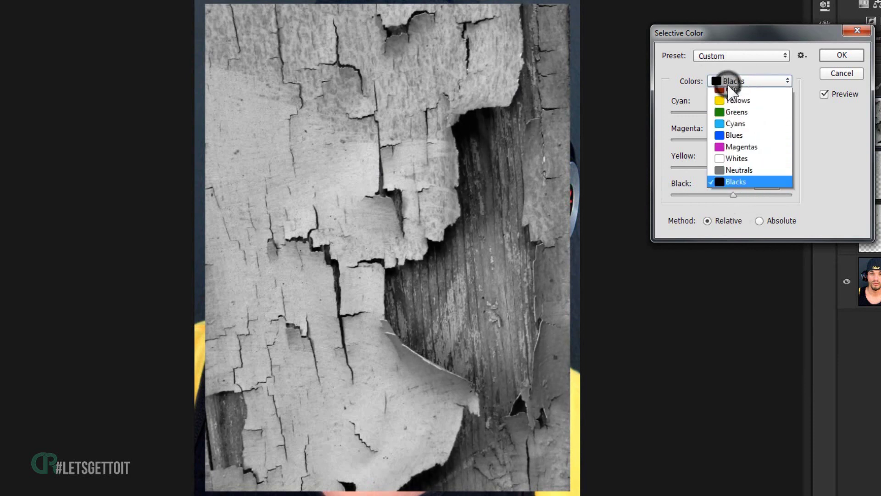
click(744, 178)
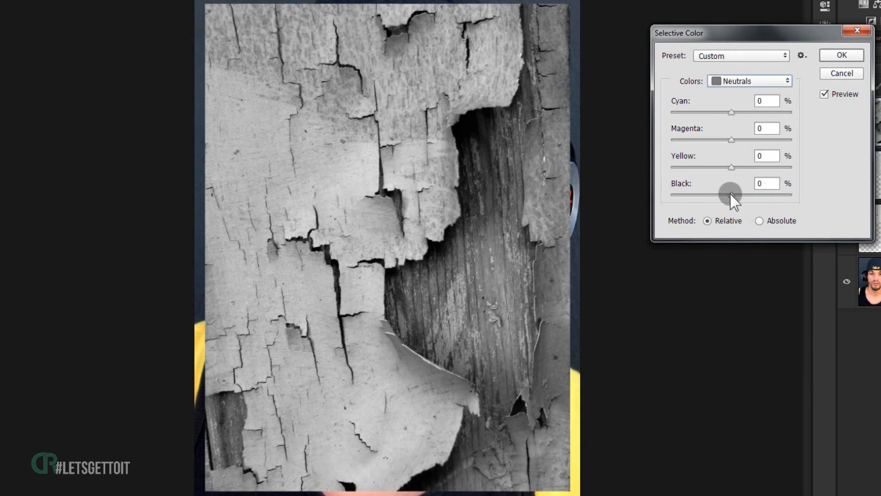
drag(731, 194, 713, 190)
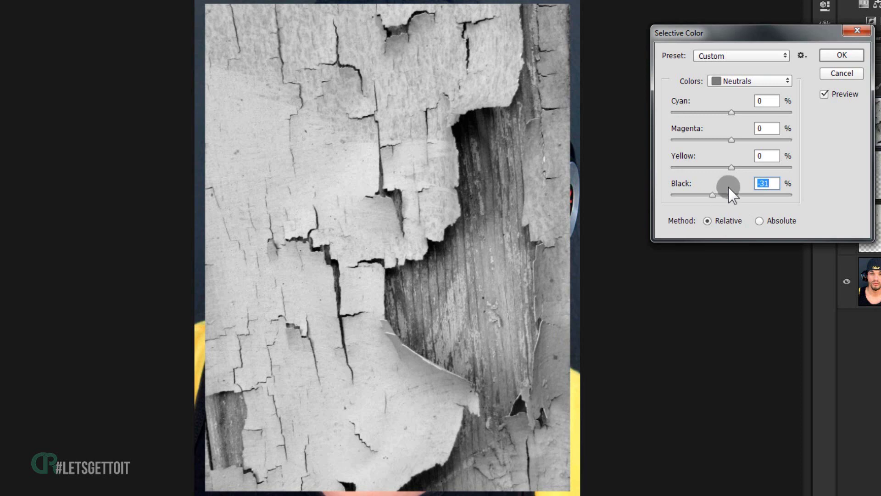
Step: Confirm Selective Color, set the texture to Multiply, and nudge it down over the face
click(845, 54)
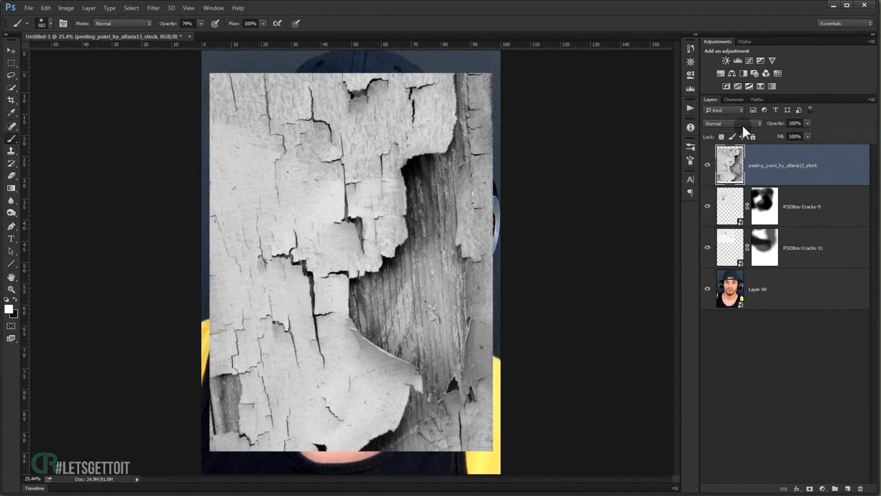
click(742, 123)
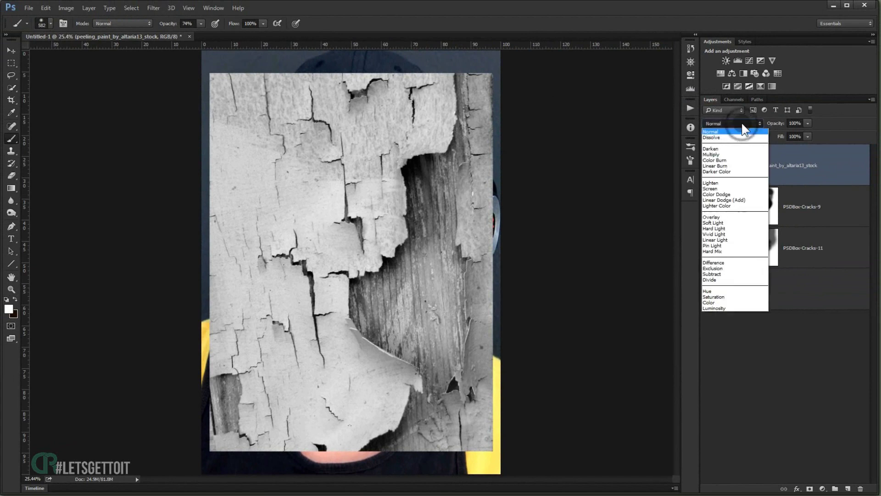
click(728, 155)
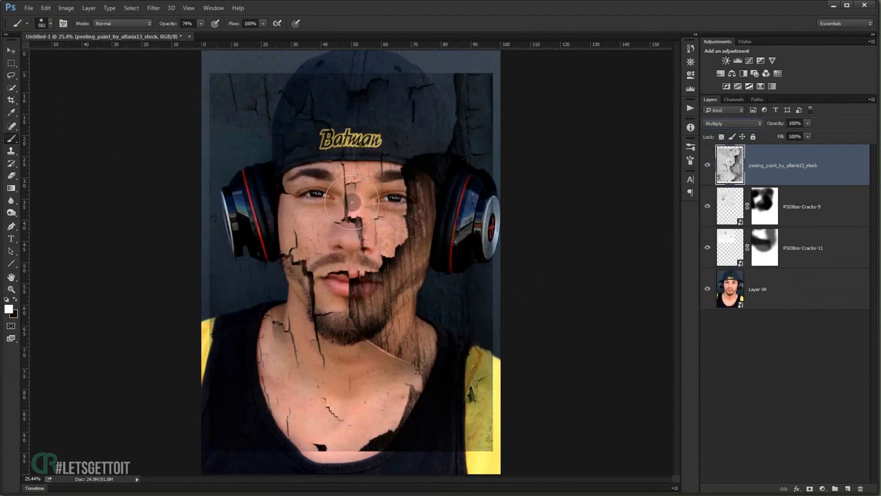
click(11, 50)
mouse_move(371, 292)
mouse_down()
mouse_move(354, 297)
mouse_move(367, 307)
mouse_move(354, 302)
mouse_move(357, 288)
mouse_move(357, 296)
mouse_up()
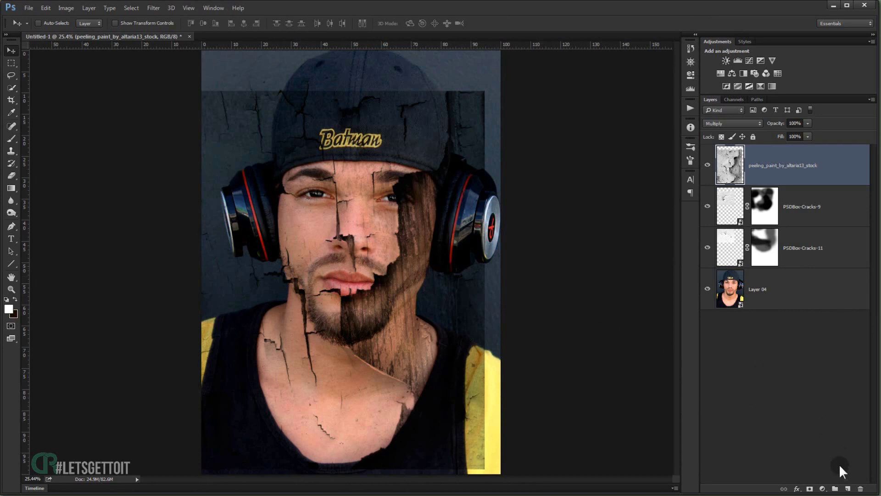
Step: Add a mask and paint out the texture over the wall, cap, right cheek, chest and left edge
click(810, 487)
click(11, 139)
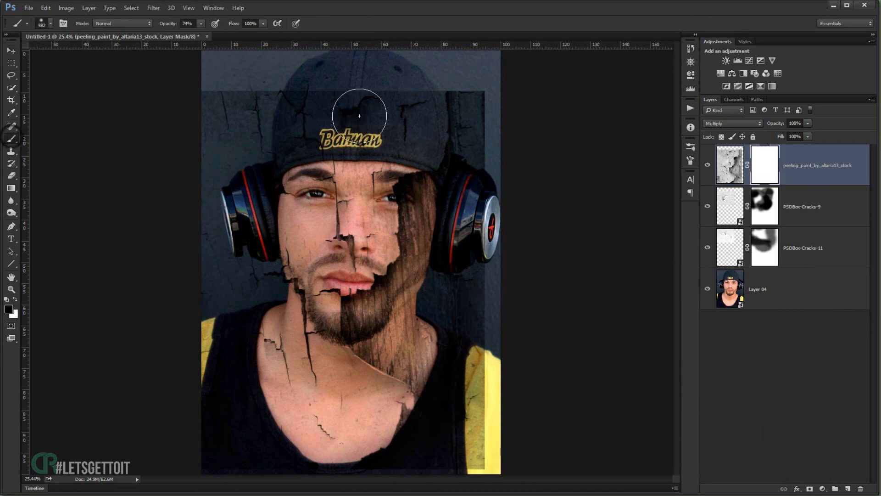
mouse_move(235, 94)
mouse_down()
mouse_move(268, 109)
mouse_move(246, 139)
mouse_move(218, 157)
mouse_move(234, 123)
mouse_move(267, 126)
mouse_move(333, 87)
mouse_move(337, 110)
mouse_move(495, 126)
mouse_move(473, 123)
mouse_move(414, 162)
mouse_move(409, 189)
mouse_move(421, 255)
mouse_move(419, 215)
mouse_move(401, 207)
mouse_move(393, 230)
mouse_up()
mouse_move(416, 263)
mouse_down()
mouse_move(433, 364)
mouse_move(409, 348)
mouse_move(397, 419)
mouse_move(382, 425)
mouse_move(407, 409)
mouse_up()
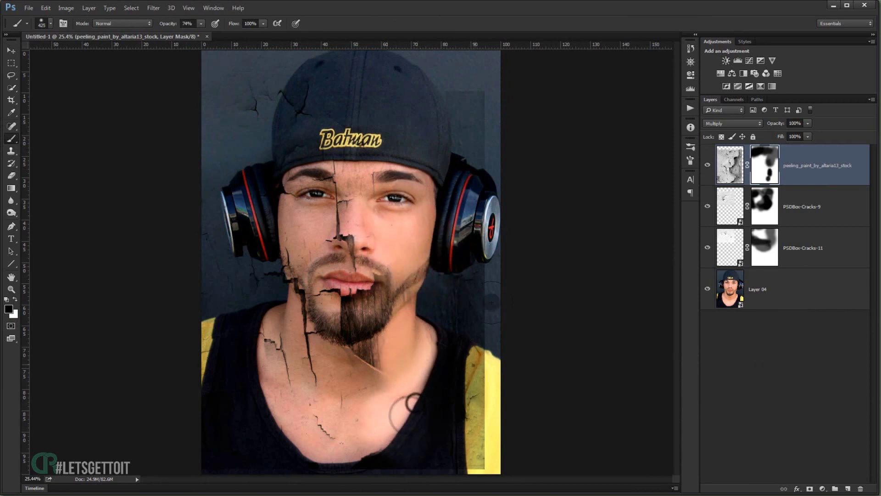
drag(469, 374, 482, 239)
scroll(468, 359, down, 3)
drag(429, 360, 434, 361)
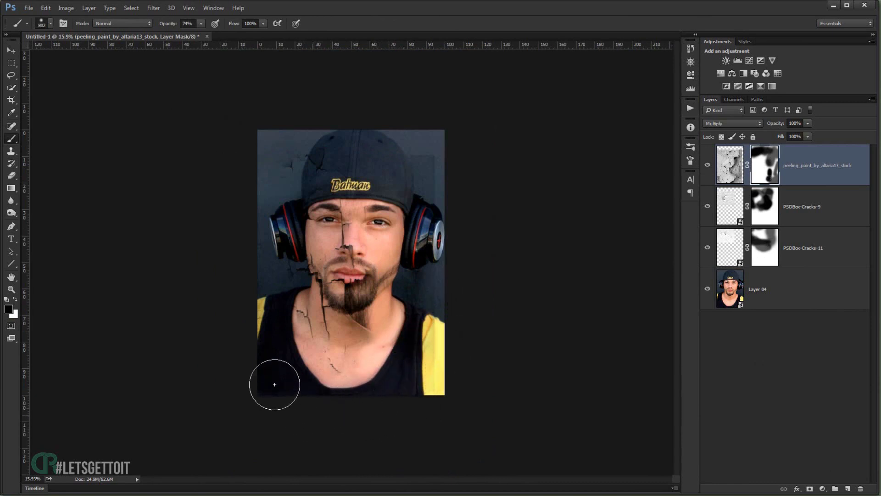
mouse_move(255, 370)
mouse_down()
mouse_move(243, 331)
mouse_move(250, 314)
mouse_up()
Step: With a smaller brush, hide the crack left of the lips and the texture over neck and chest
key(ctrl+plus)
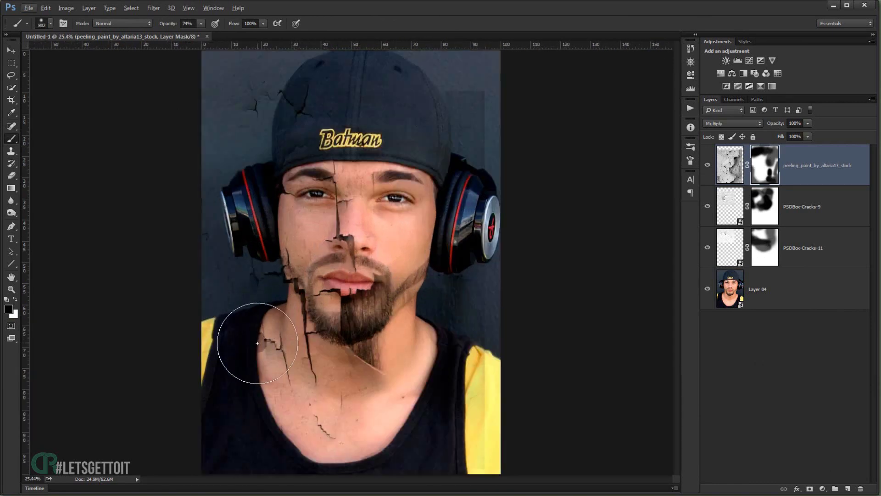
mouse_move(250, 349)
mouse_down()
mouse_move(216, 348)
mouse_move(215, 401)
mouse_up()
scroll(443, 269, up, 1)
scroll(368, 276, up, 1)
mouse_move(369, 297)
mouse_down()
mouse_move(363, 337)
mouse_move(362, 320)
mouse_move(337, 288)
mouse_up()
mouse_move(337, 322)
mouse_down()
mouse_move(325, 308)
mouse_move(300, 321)
mouse_up()
scroll(343, 303, up, 2)
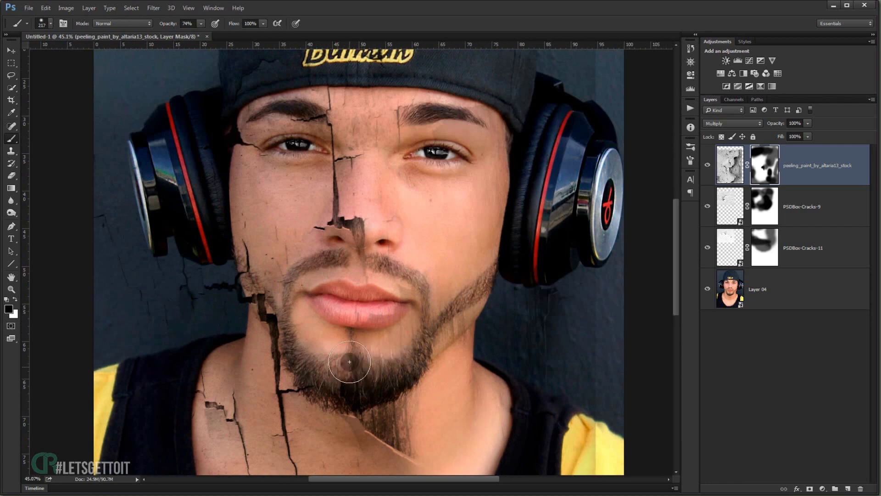
scroll(366, 319, down, 3)
mouse_move(366, 318)
mouse_down()
mouse_move(371, 299)
mouse_move(423, 384)
mouse_move(378, 350)
mouse_move(348, 342)
mouse_move(430, 398)
mouse_move(407, 403)
mouse_move(450, 317)
mouse_move(422, 309)
mouse_up()
scroll(448, 402, down, 3)
mouse_move(449, 358)
mouse_down()
mouse_move(474, 336)
mouse_move(457, 329)
mouse_move(428, 346)
mouse_move(415, 376)
mouse_move(422, 434)
mouse_move(399, 362)
mouse_move(386, 370)
mouse_move(380, 350)
mouse_up()
drag(394, 298, 398, 351)
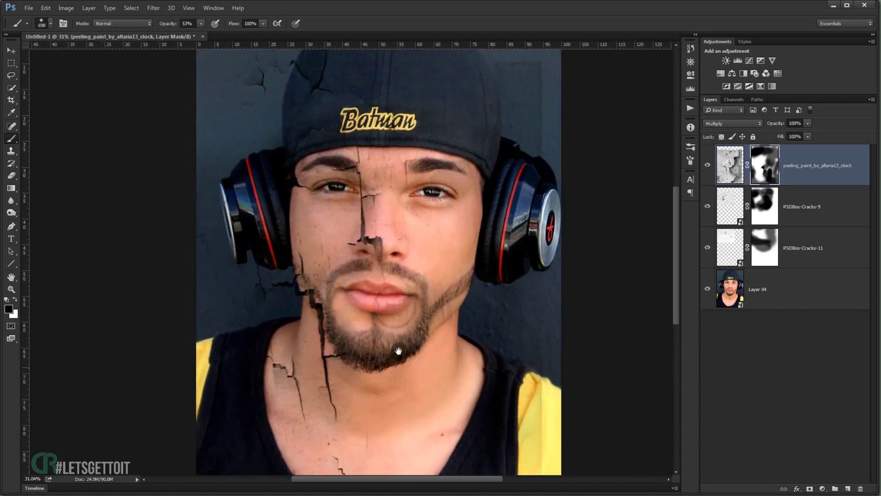
Step: Mask out cracks on the nose bridge, forehead, eyebrows, nose tip and under the right eye
mouse_move(363, 177)
mouse_down()
mouse_move(384, 223)
mouse_move(380, 238)
mouse_move(369, 217)
mouse_move(373, 200)
mouse_up()
click(358, 183)
mouse_move(363, 170)
mouse_down()
mouse_move(376, 209)
mouse_move(348, 143)
mouse_up()
click(373, 166)
click(369, 169)
drag(367, 220, 371, 232)
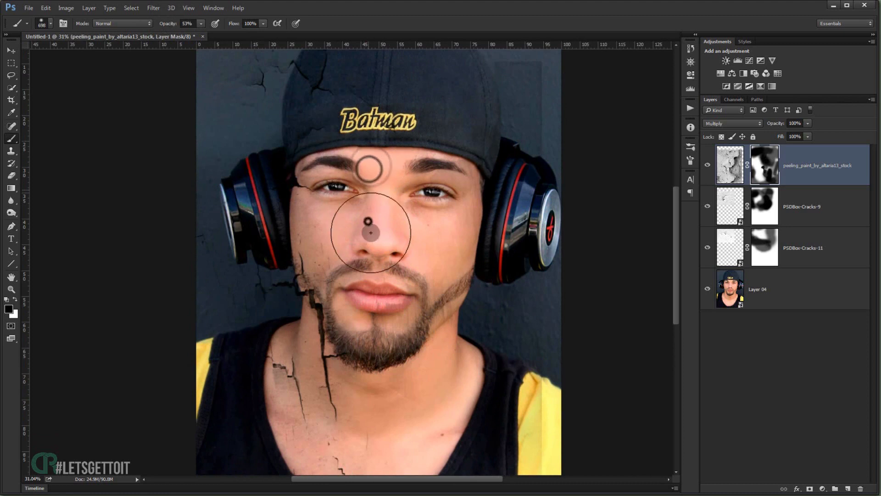
click(400, 236)
click(436, 209)
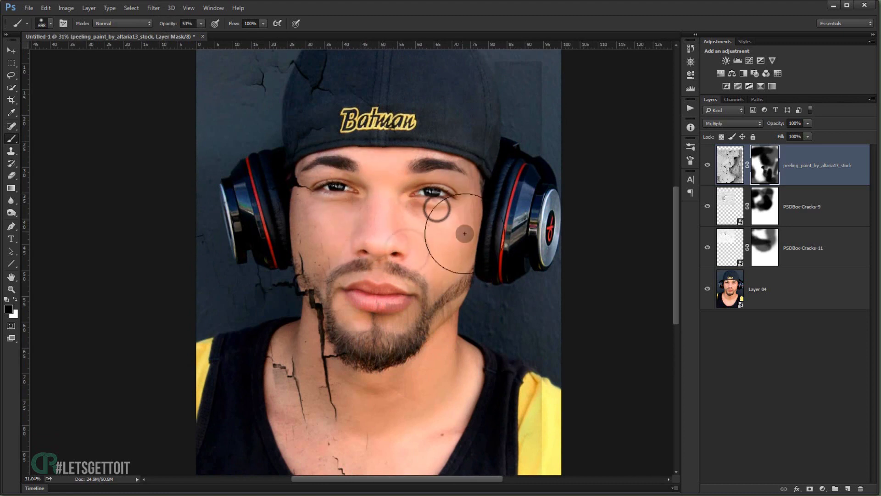
scroll(465, 233, down, 3)
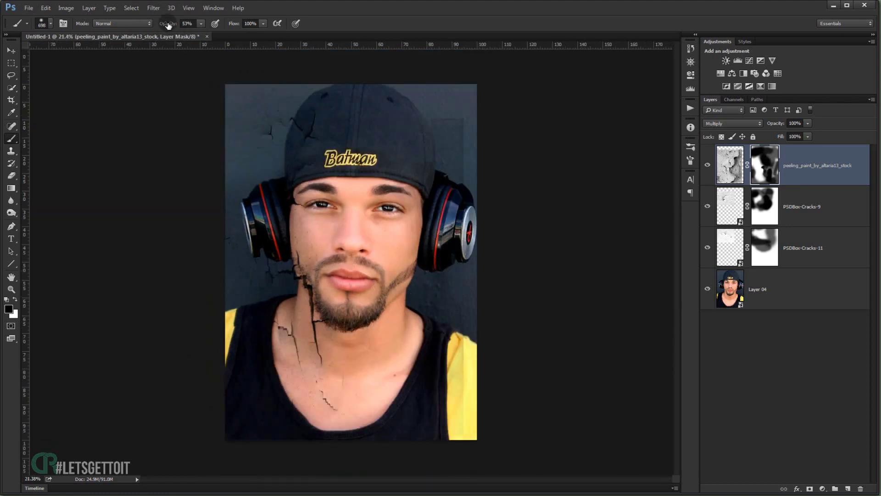
Step: At 100% brush opacity, paint out leftover texture right of the cap and over the right eye
drag(169, 25, 389, 22)
mouse_move(457, 177)
mouse_down()
mouse_move(440, 113)
mouse_move(435, 197)
mouse_up()
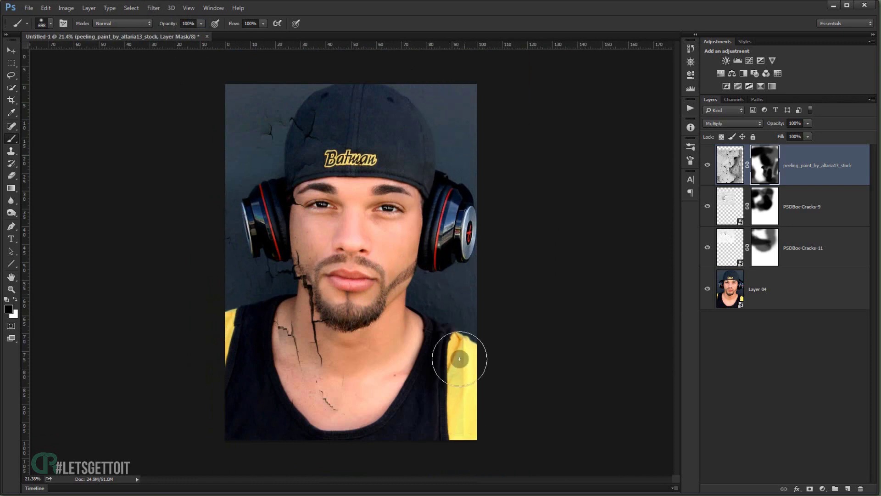
click(406, 208)
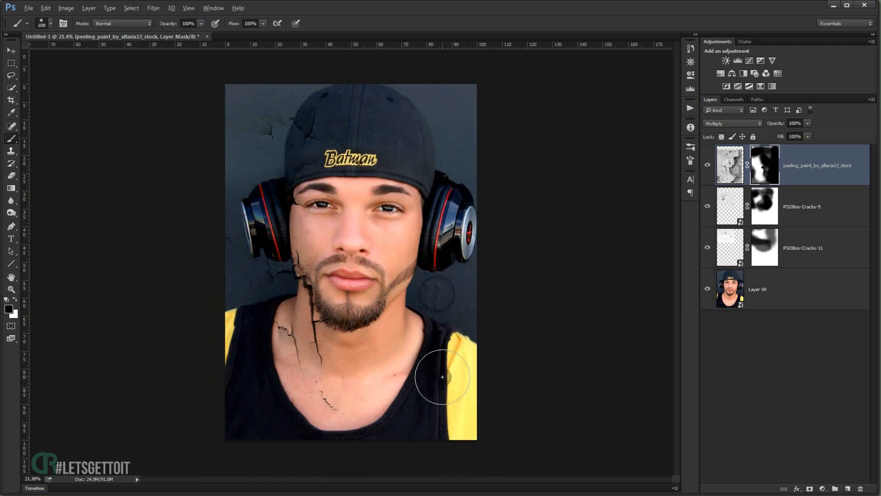
scroll(442, 377, up, 4)
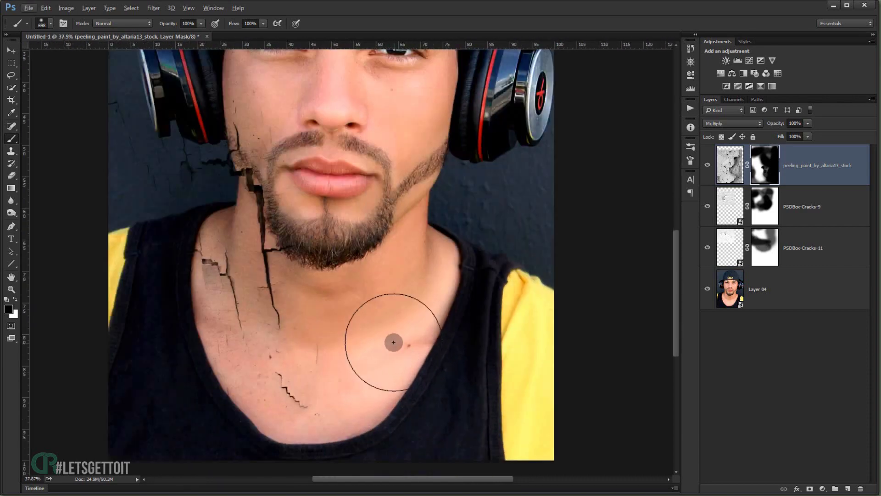
drag(394, 343, 349, 345)
scroll(374, 344, up, 1)
Step: With a 42% opacity brush up to about 642 px, fade the texture across neck and chest
drag(159, 25, 151, 25)
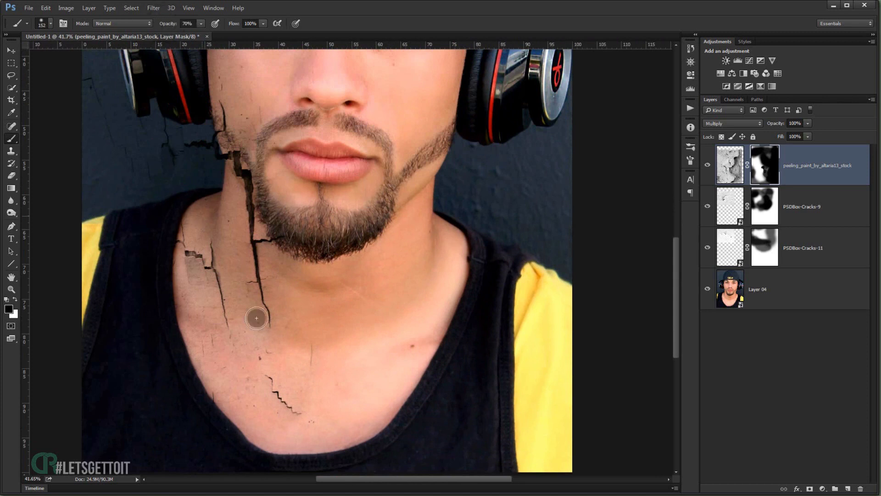
mouse_move(298, 327)
mouse_down()
mouse_move(336, 318)
mouse_move(321, 312)
mouse_up()
text(42)
key(Return)
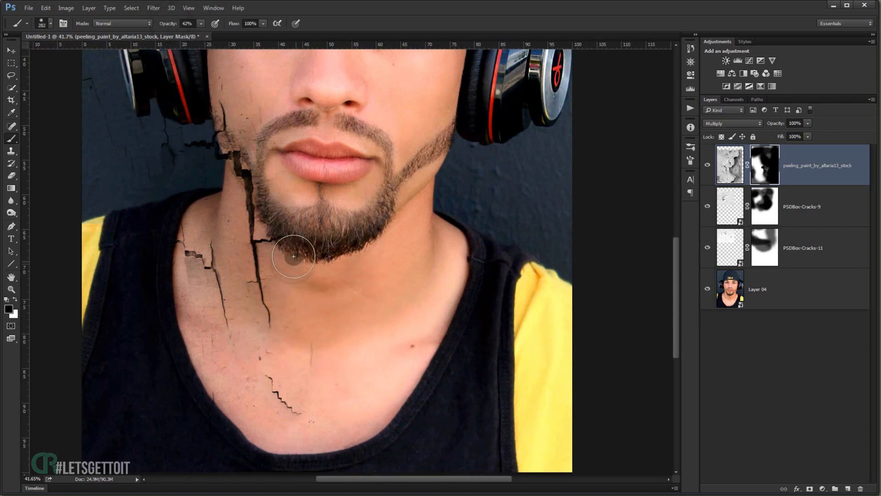
mouse_move(294, 256)
mouse_down()
mouse_move(316, 265)
mouse_move(351, 316)
mouse_up()
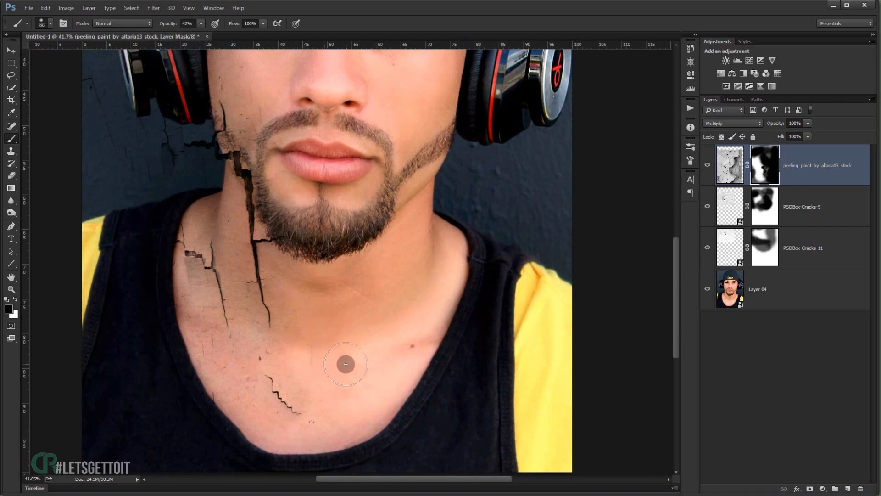
mouse_move(322, 360)
mouse_down()
mouse_move(331, 361)
mouse_move(375, 298)
mouse_up()
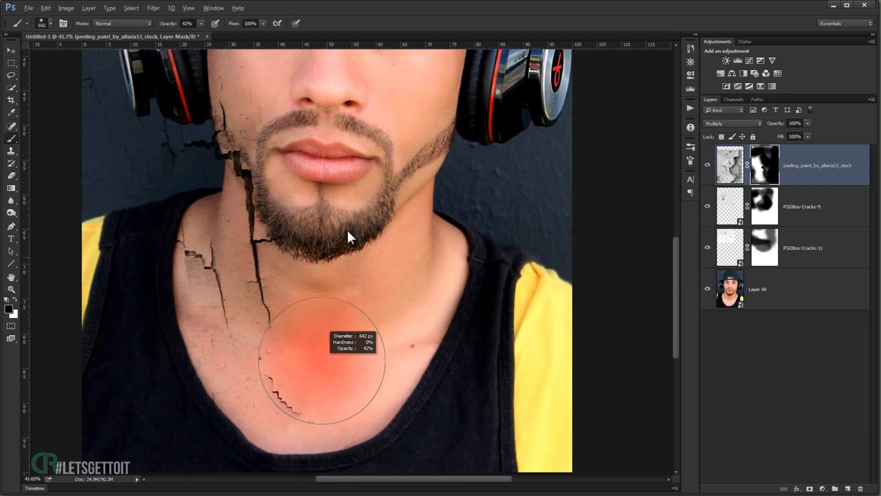
drag(347, 231, 347, 236)
mouse_move(338, 361)
mouse_down()
mouse_move(370, 326)
mouse_move(442, 294)
mouse_up()
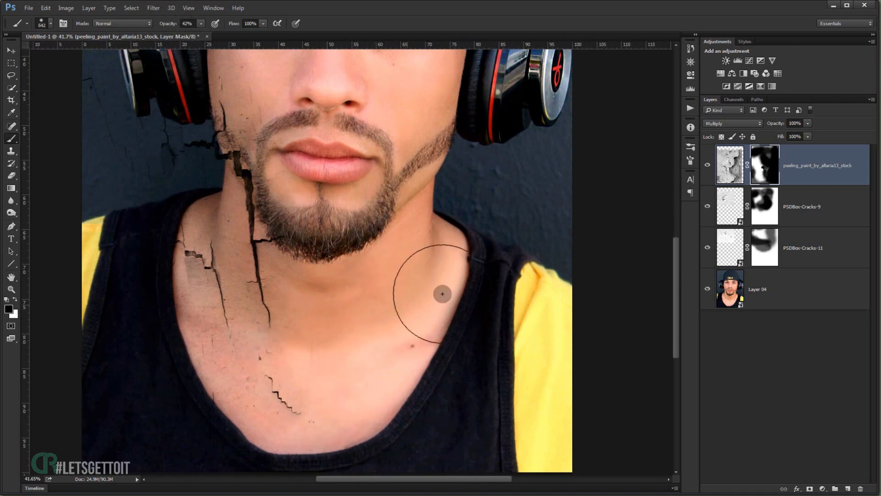
Step: Toggle the peeling_paint layer's visibility several times to compare the result
scroll(365, 205, down, 4)
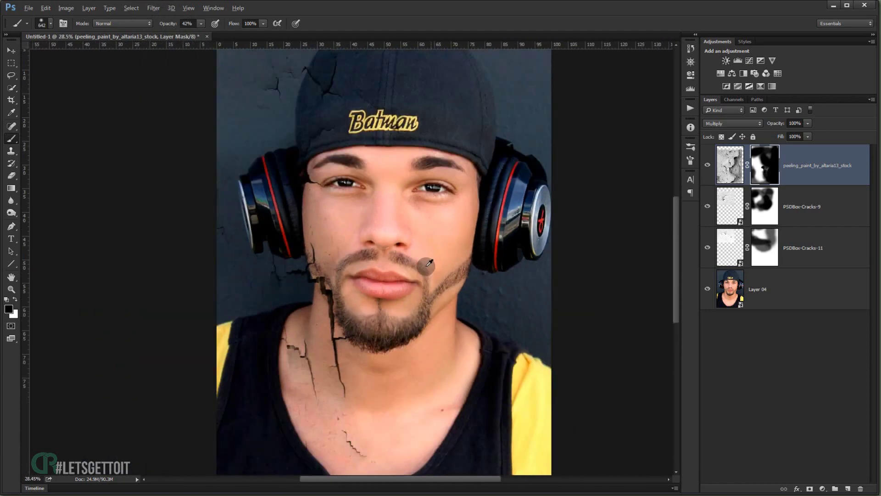
scroll(428, 262, down, 2)
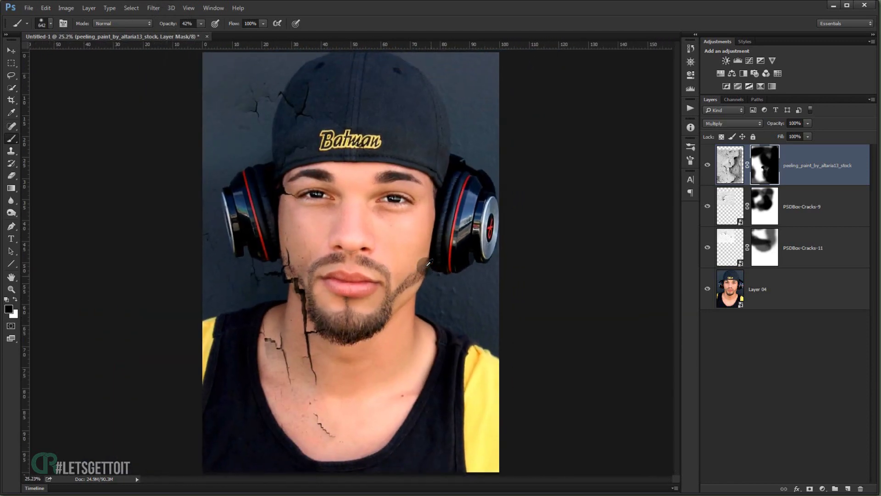
click(707, 168)
click(707, 168)
click(708, 169)
click(708, 168)
click(707, 168)
click(707, 169)
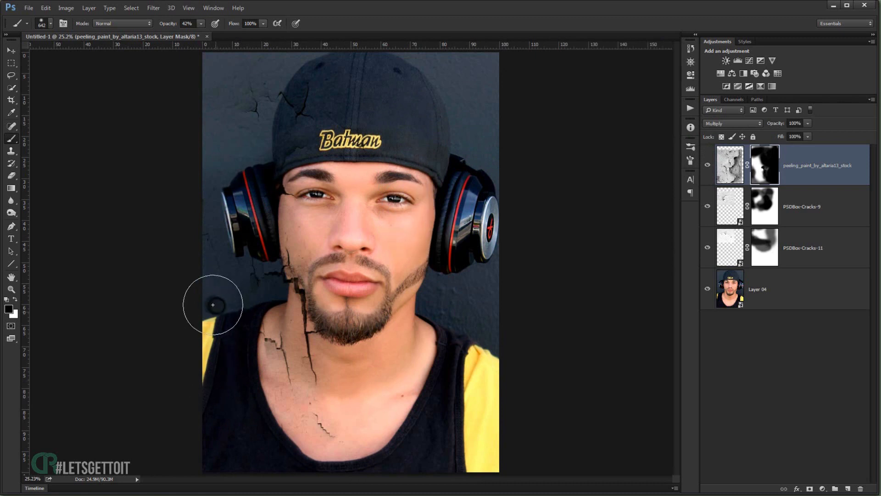
Step: Drag destitute_17_by_sd_stock.jpg in, rotate it 90° upright, and position it over the face's right side
click(12, 50)
click(39, 491)
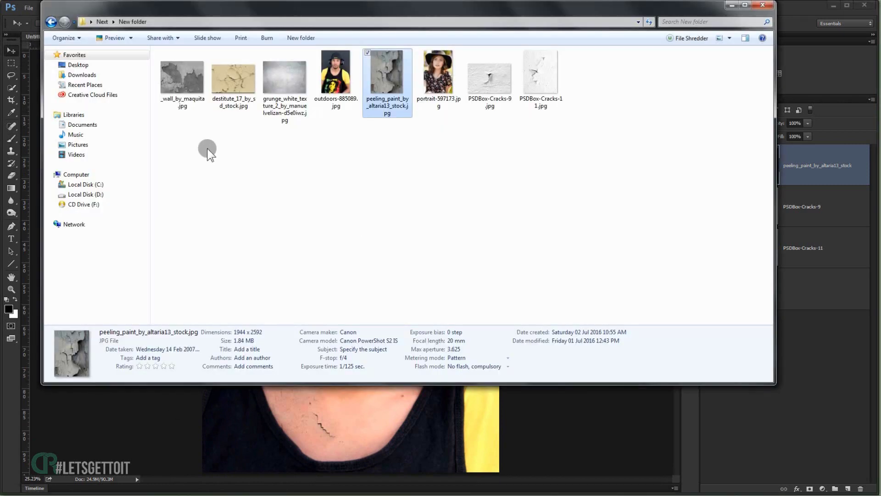
click(227, 84)
drag(218, 84, 298, 411)
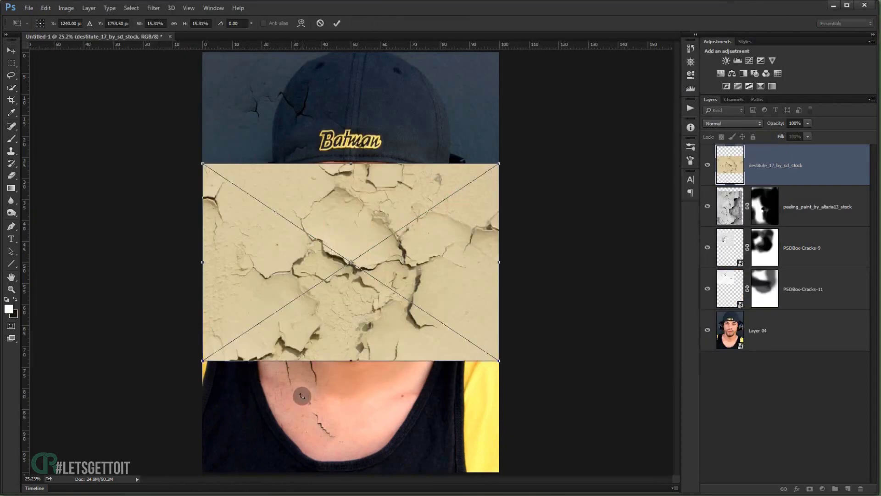
drag(526, 144, 436, 390)
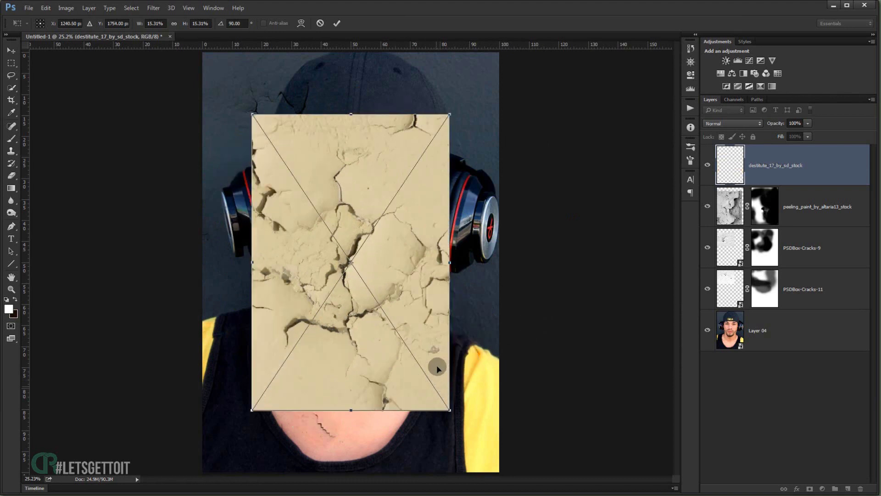
drag(406, 287, 453, 225)
key(Return)
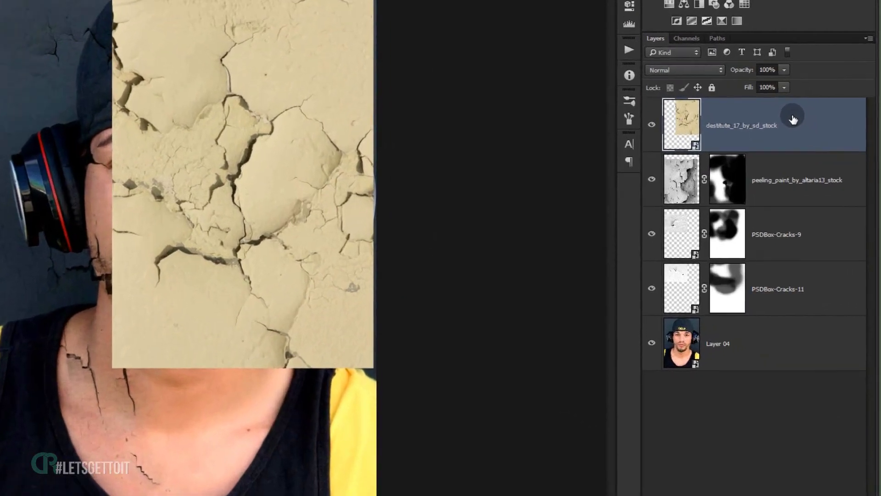
Step: Rasterize the destitute_17 layer and desaturate it to grey
right_click(814, 160)
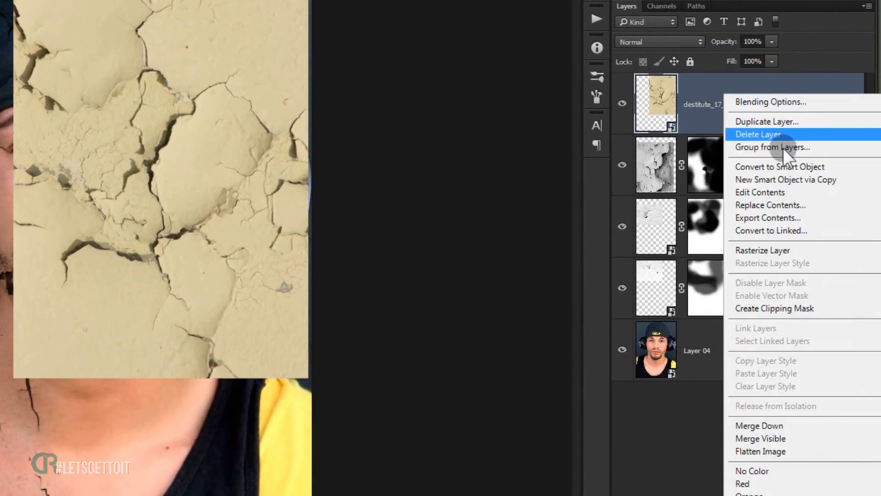
click(814, 261)
click(662, 97)
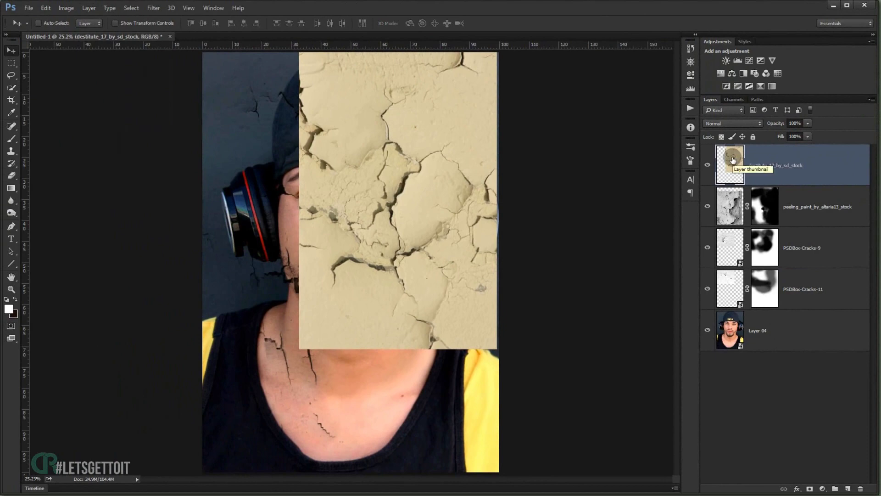
key(ctrl+shift+u)
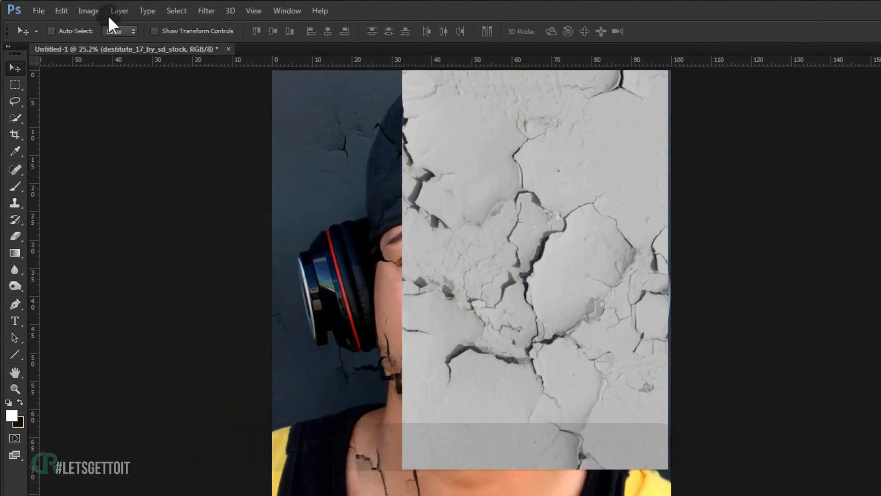
Step: Apply Selective Color: Whites black -100, Blacks +39, Neutrals -8
click(66, 8)
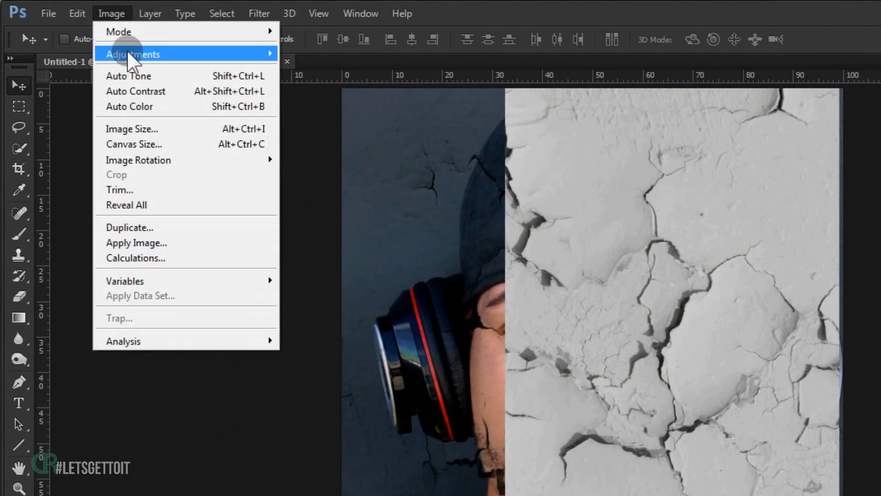
mouse_move(158, 34)
click(376, 296)
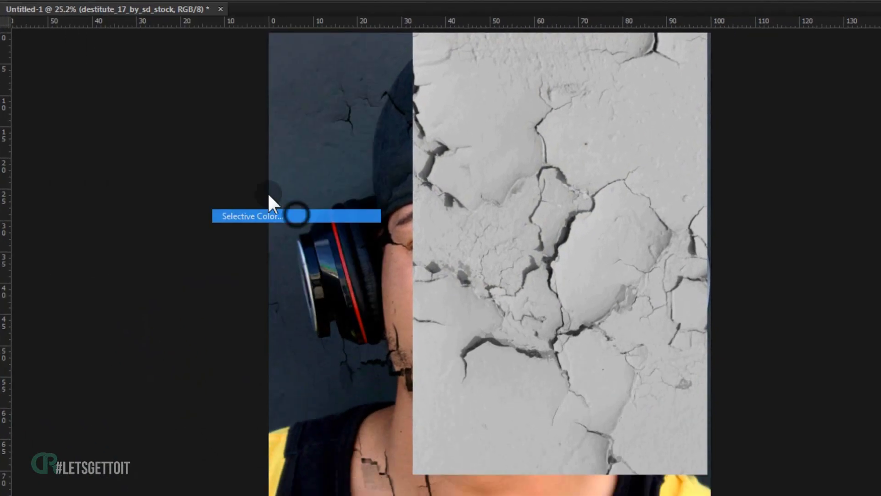
click(752, 81)
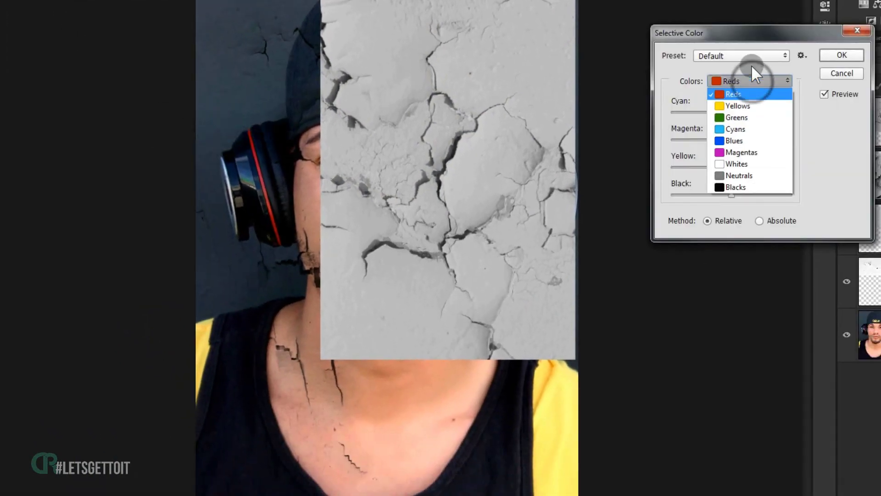
click(732, 165)
drag(732, 196, 660, 193)
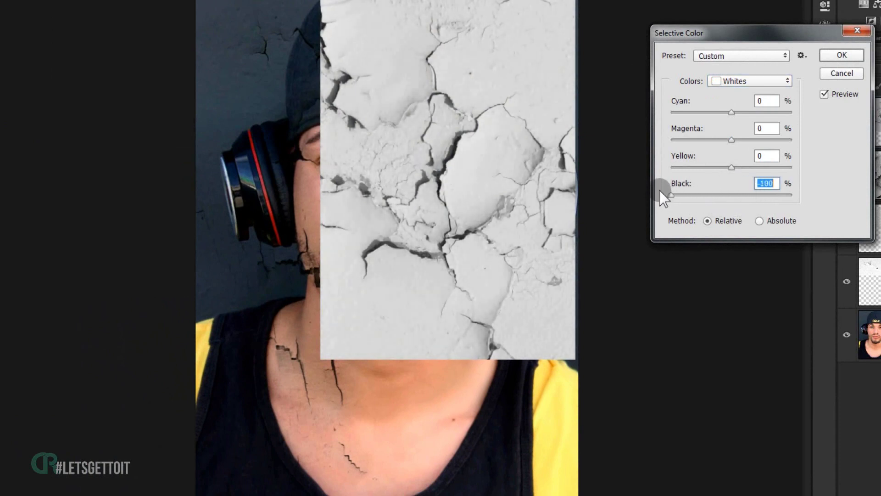
drag(721, 196, 652, 197)
click(744, 81)
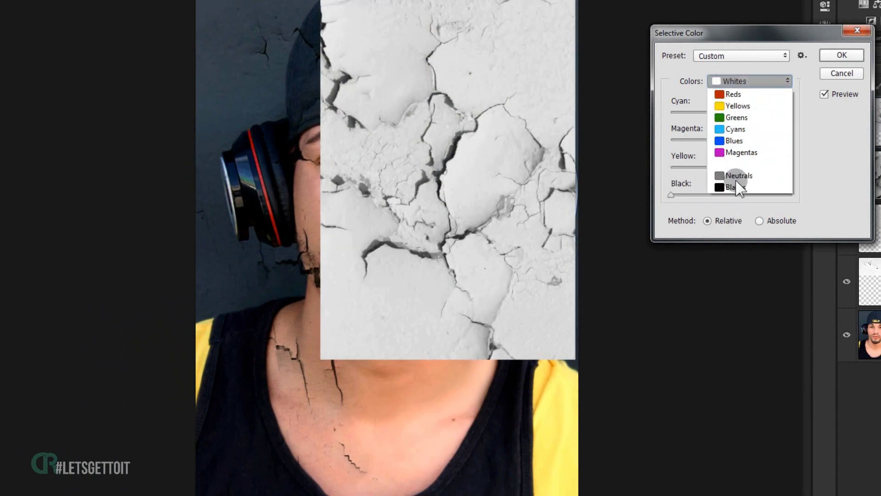
click(737, 187)
drag(731, 195, 755, 196)
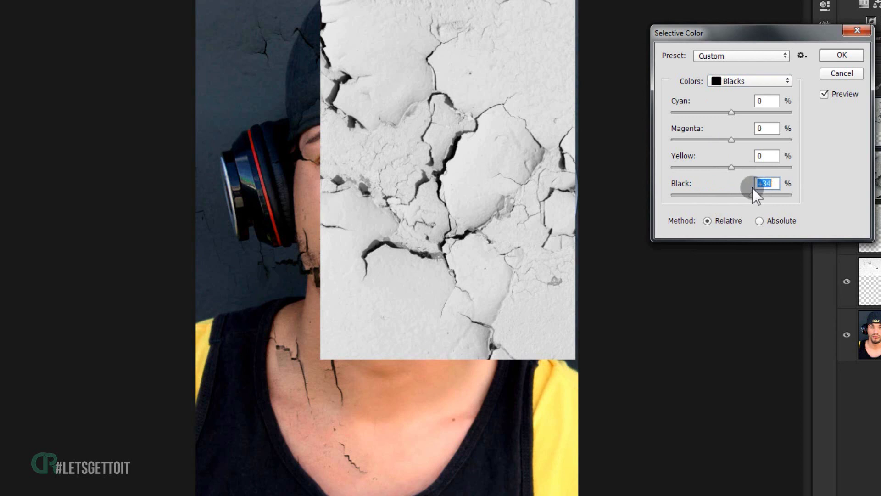
click(742, 82)
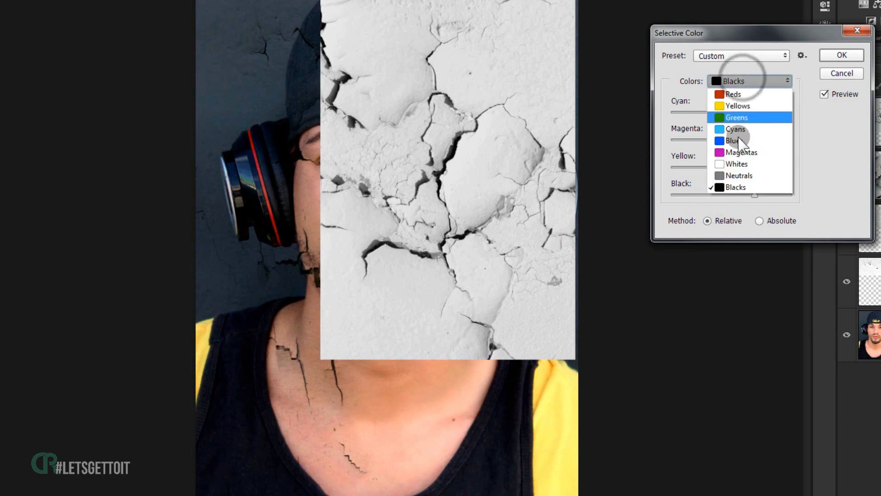
click(737, 175)
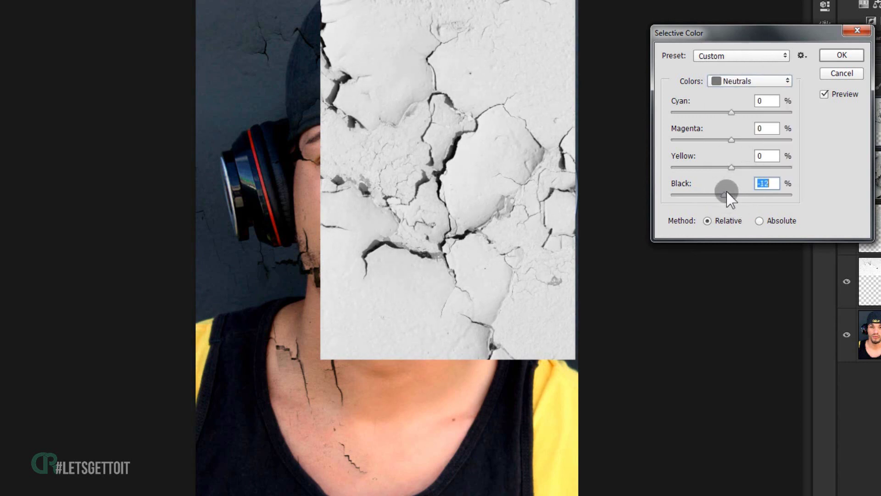
drag(726, 192, 727, 192)
click(842, 56)
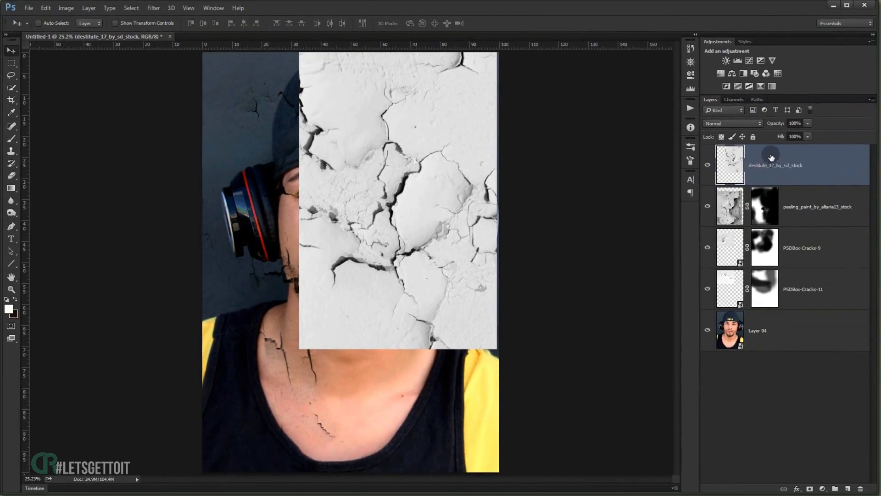
Step: Set the destitute_17 layer to Multiply and shift it up-left over the face and cap
click(739, 122)
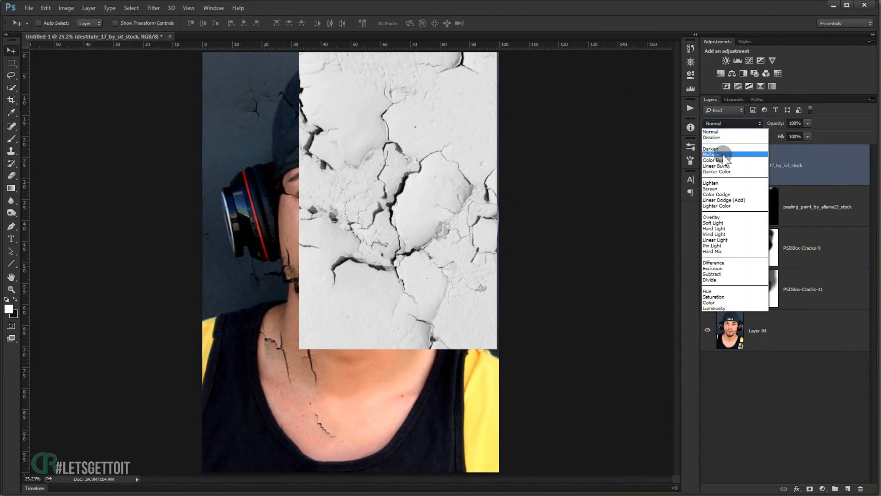
click(722, 154)
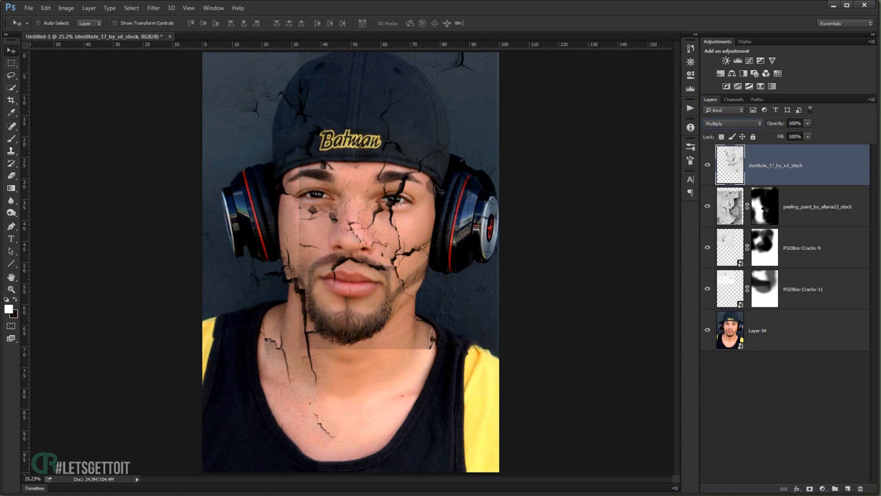
drag(430, 184, 441, 215)
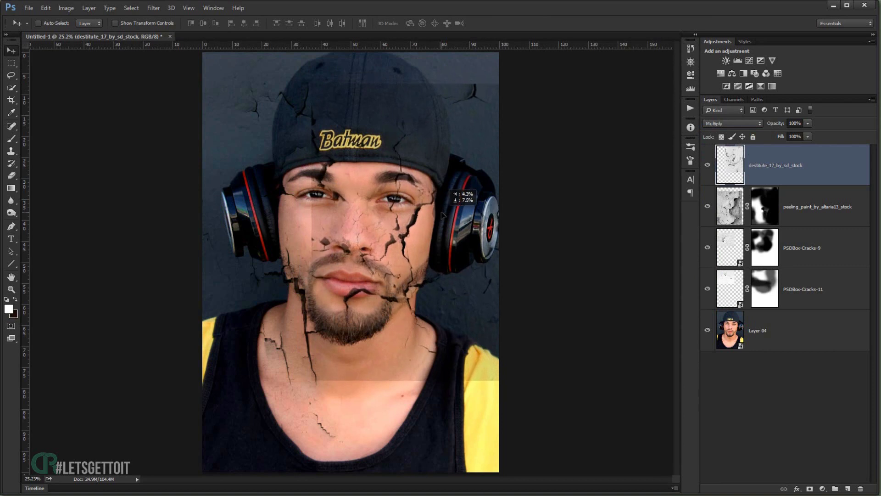
drag(442, 214, 442, 216)
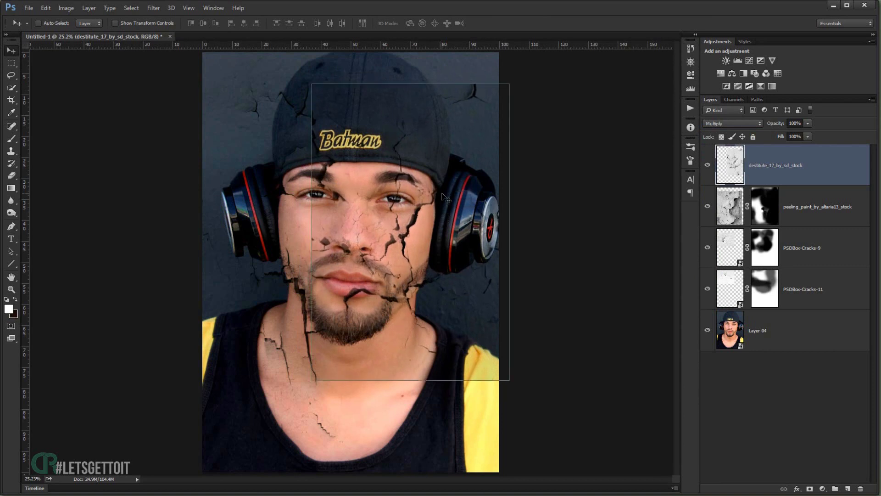
key(ctrl+t)
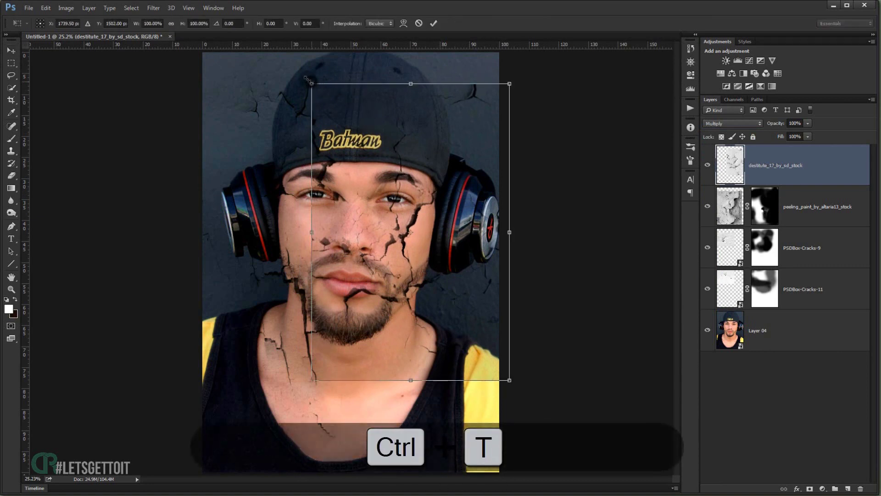
drag(307, 80, 286, 48)
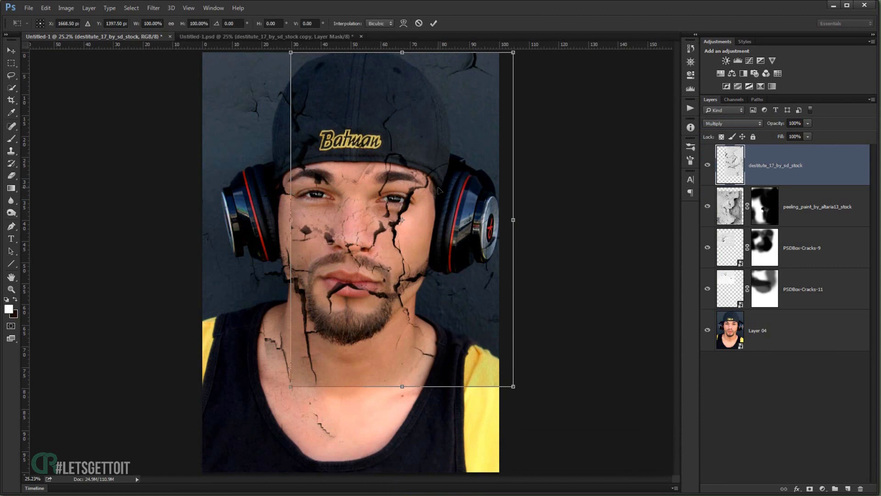
key(Return)
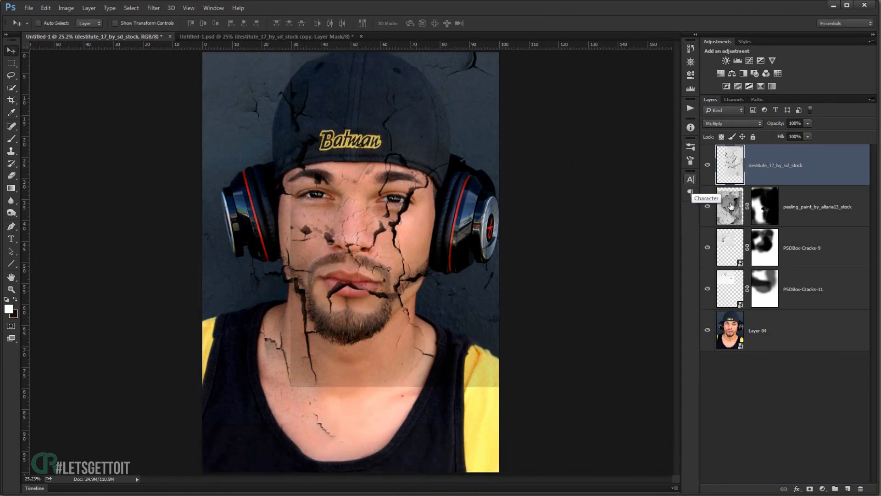
Step: Add a mask and, at 100% opacity, hide the cracks on the cap, left forehead and cheek
click(810, 488)
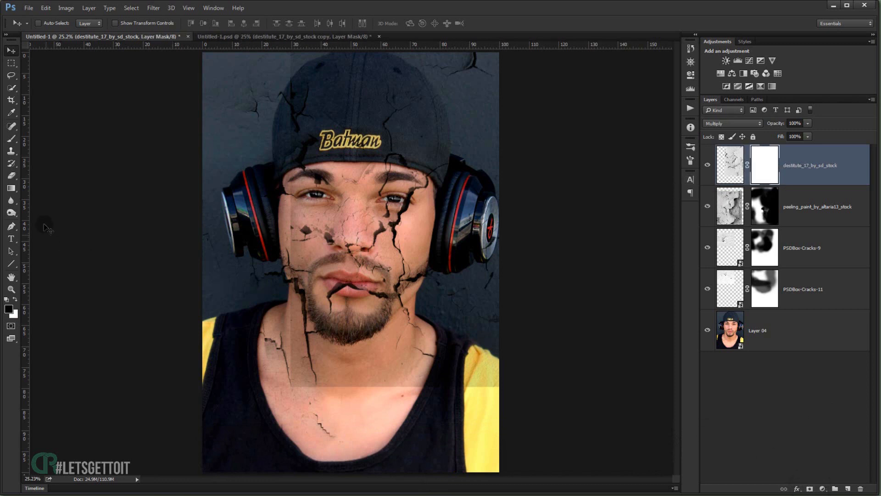
click(10, 139)
key(ctrl+minus)
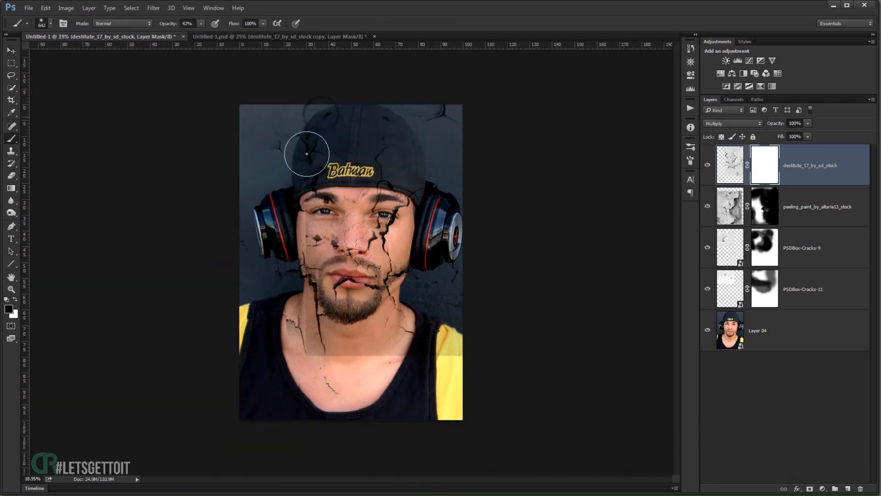
mouse_move(307, 154)
mouse_down()
mouse_move(311, 108)
mouse_move(324, 147)
mouse_up()
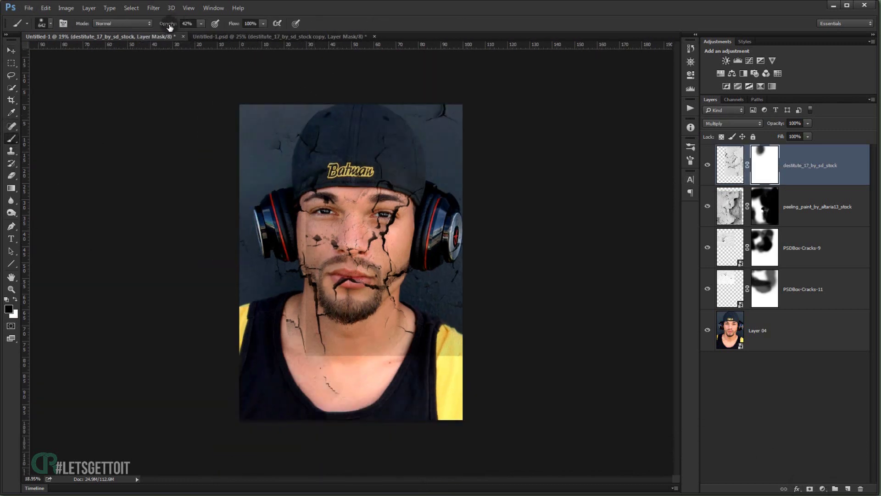
drag(170, 28, 220, 24)
scroll(255, 64, up, 1)
mouse_move(311, 175)
mouse_down()
mouse_move(296, 181)
mouse_move(307, 248)
mouse_move(323, 234)
mouse_move(336, 247)
mouse_move(393, 248)
mouse_up()
scroll(344, 240, up, 5)
Step: Hide the crack beside the nose, the texture edges on neck and chest, and the lip cracks
drag(326, 276, 347, 277)
drag(279, 332, 279, 413)
mouse_move(337, 436)
mouse_down()
mouse_move(473, 420)
mouse_move(350, 411)
mouse_move(531, 423)
mouse_move(398, 403)
mouse_up()
drag(338, 342, 363, 275)
drag(281, 246, 300, 245)
Step: At 65% brush opacity, fade the cracks on the brow, eye, lips and mouth corner
drag(175, 28, 159, 28)
drag(329, 162, 321, 276)
mouse_move(356, 315)
mouse_down()
mouse_move(351, 416)
mouse_move(342, 344)
mouse_up()
drag(342, 344, 306, 344)
drag(361, 367, 363, 339)
drag(350, 285, 376, 285)
scroll(384, 308, up, 1)
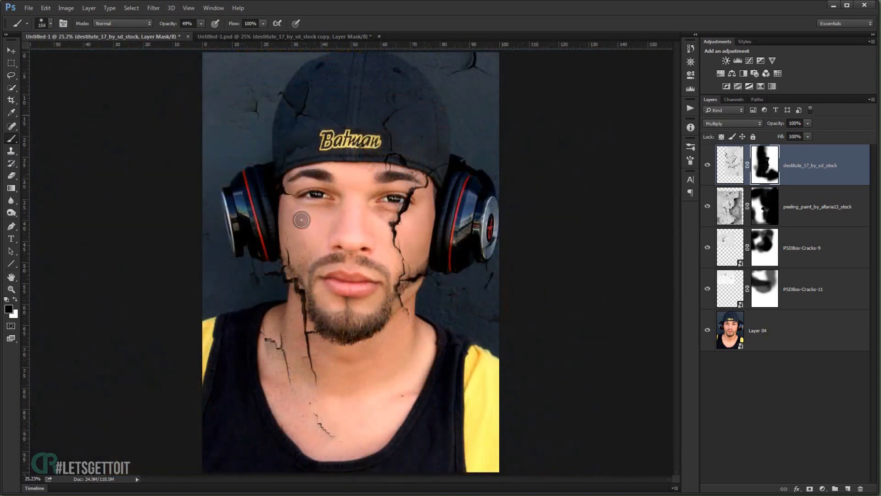
Step: Drag _wall_by_maquita.jpg in, move it down over the chest, stretch it to the canvas edge, and commit
click(28, 494)
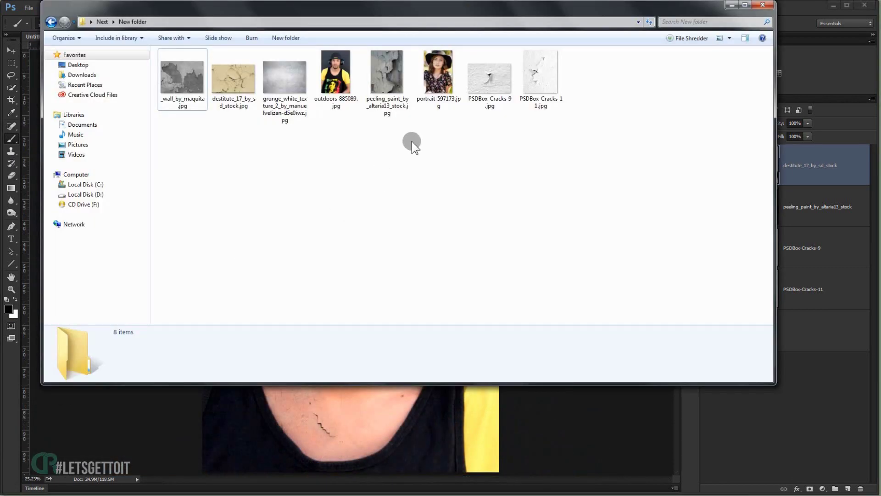
click(188, 94)
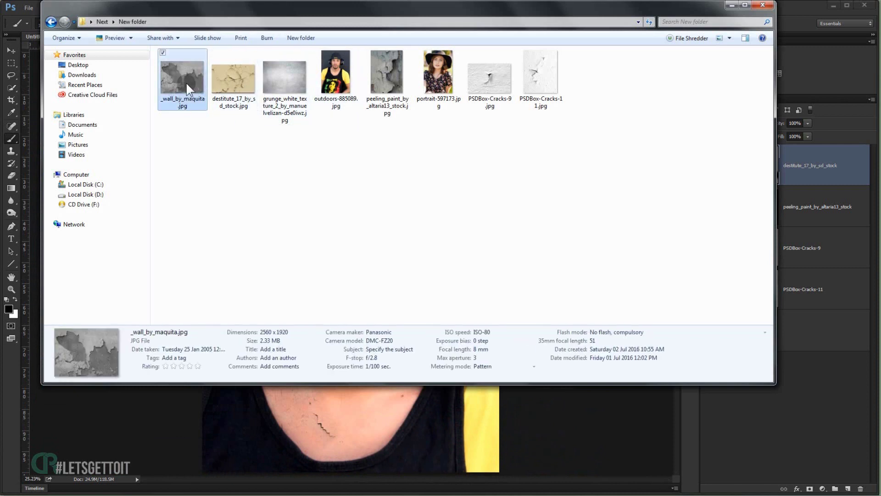
drag(183, 70, 361, 423)
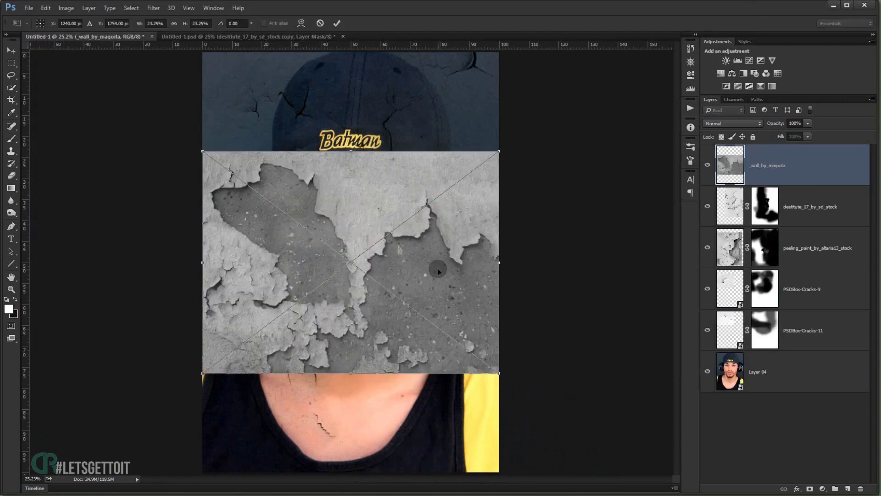
drag(435, 277, 438, 375)
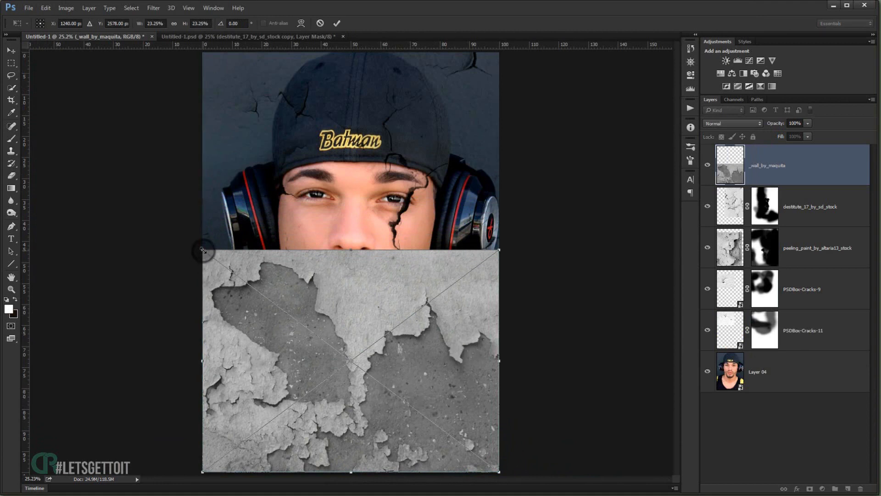
drag(203, 250, 200, 247)
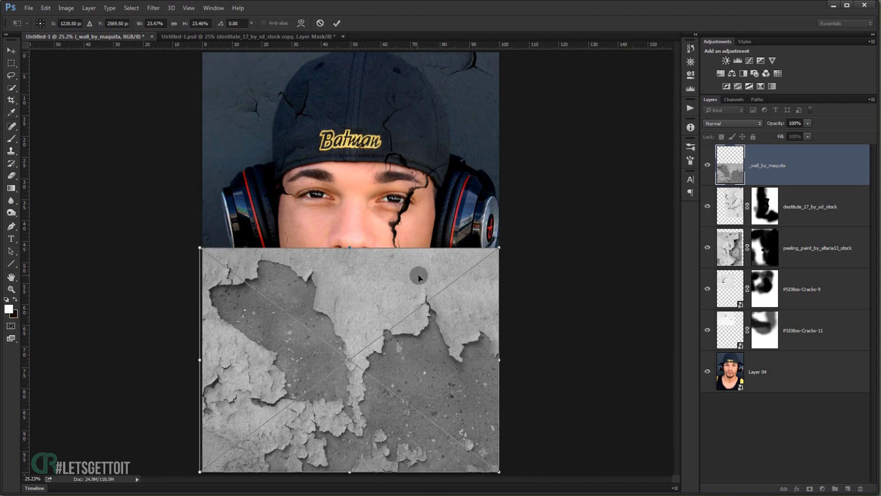
key(Return)
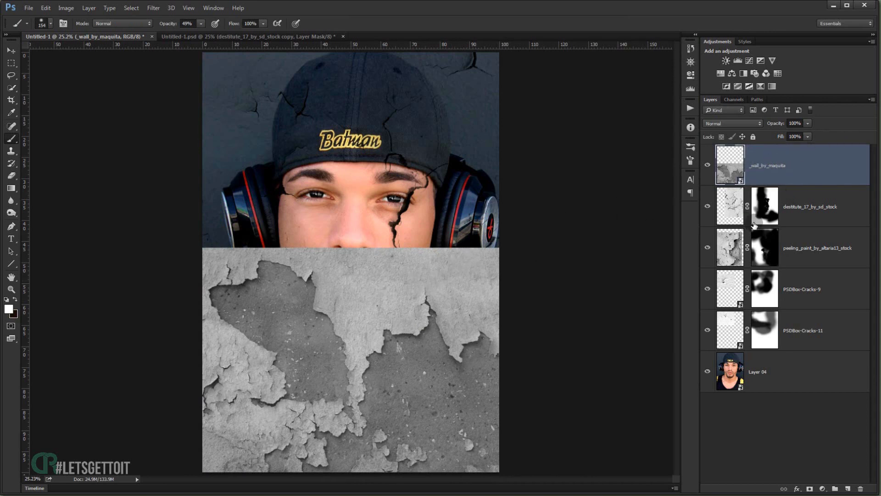
Step: Rasterize the wall layer and, in Selective Color, set the Whites black to -4
right_click(797, 164)
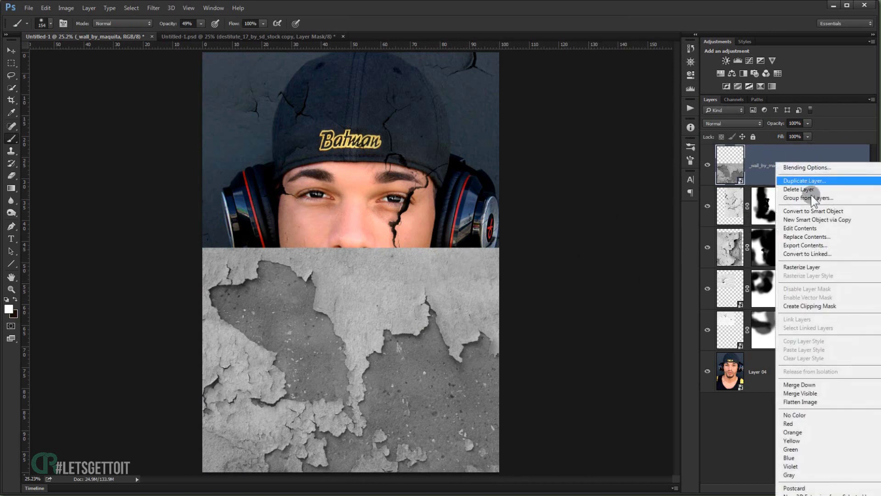
click(809, 264)
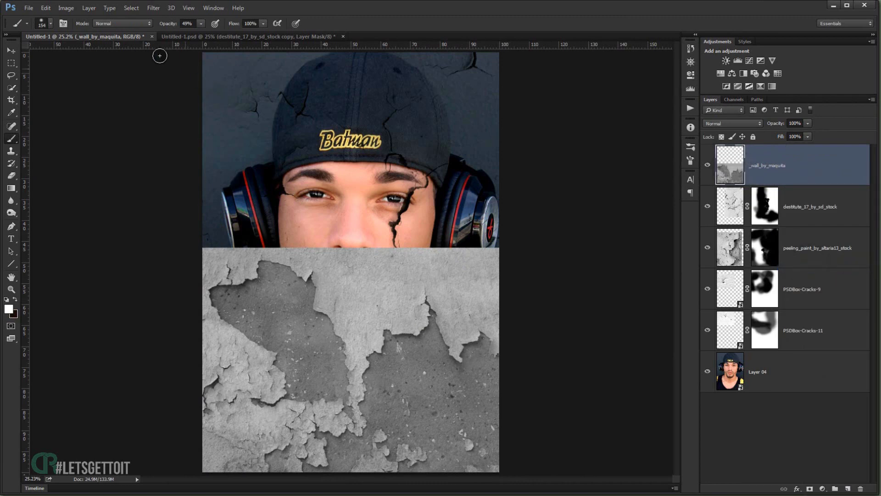
click(66, 8)
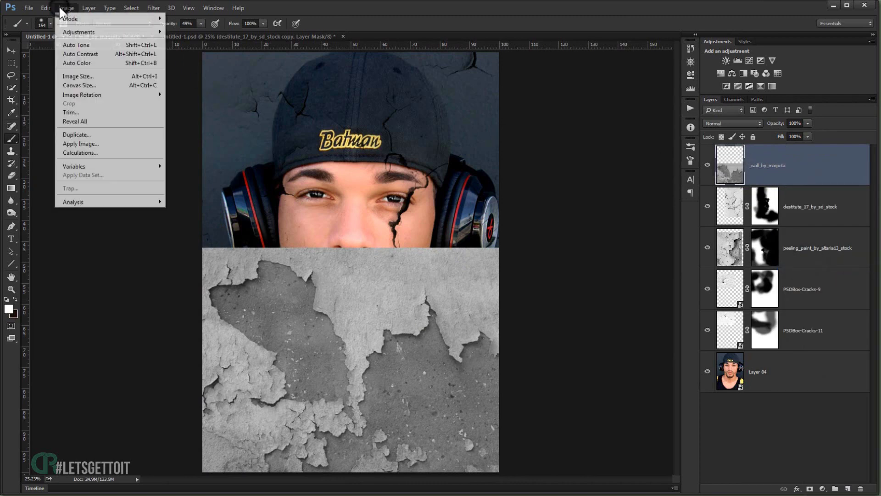
click(86, 32)
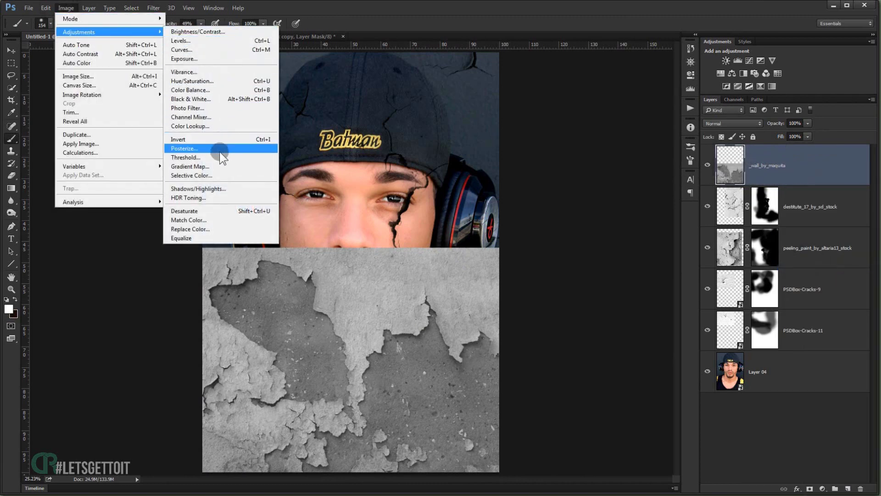
click(222, 175)
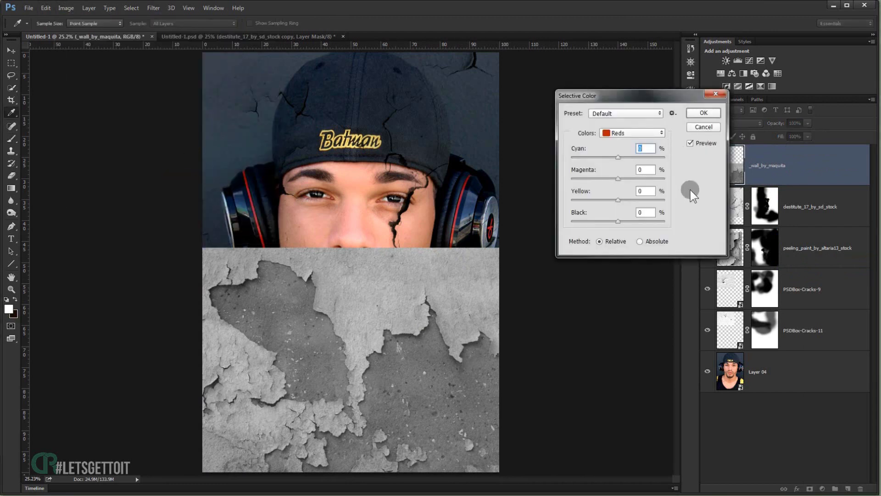
click(627, 129)
click(628, 197)
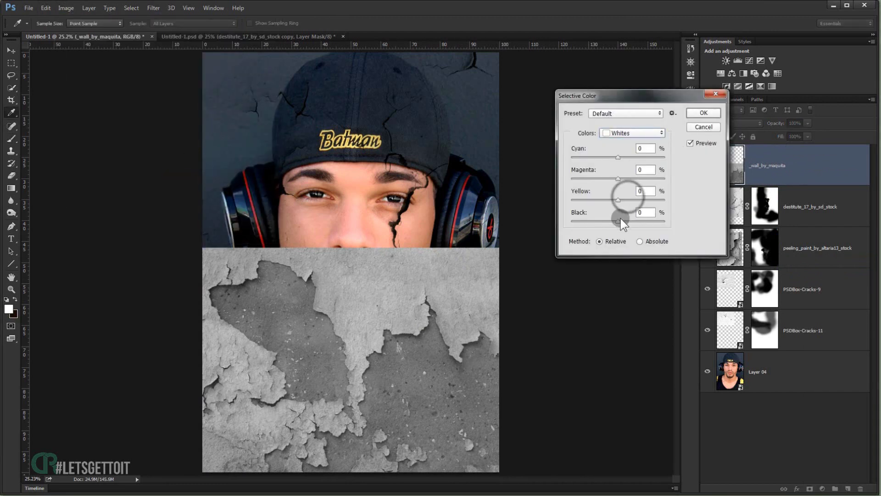
drag(618, 221, 565, 223)
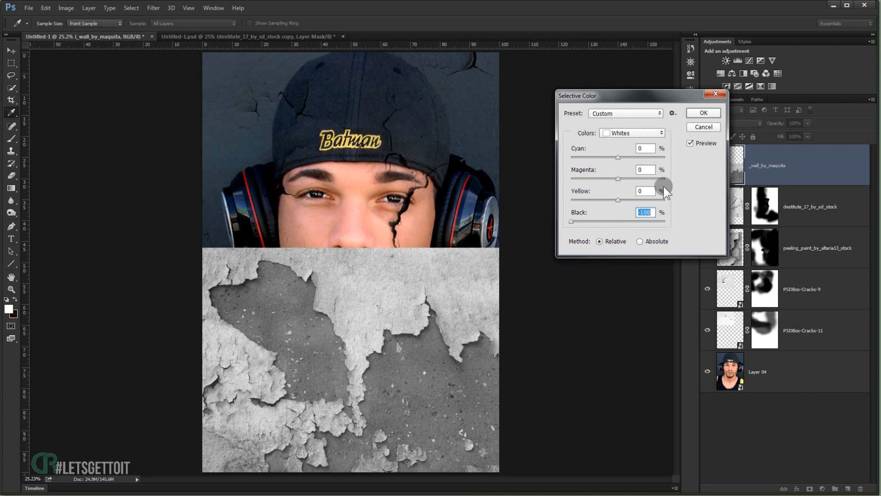
Step: Set Neutrals black to -20 and Blacks to +32, then apply the Selective Color
click(624, 133)
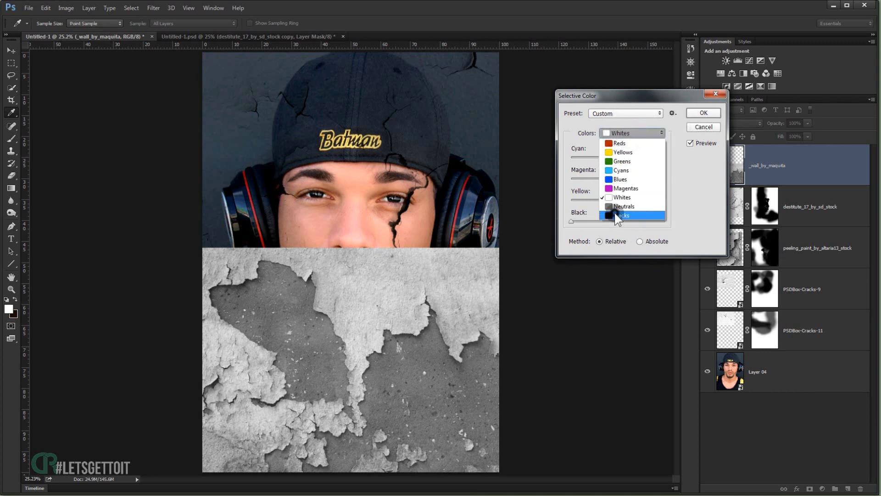
click(614, 214)
drag(619, 222, 631, 220)
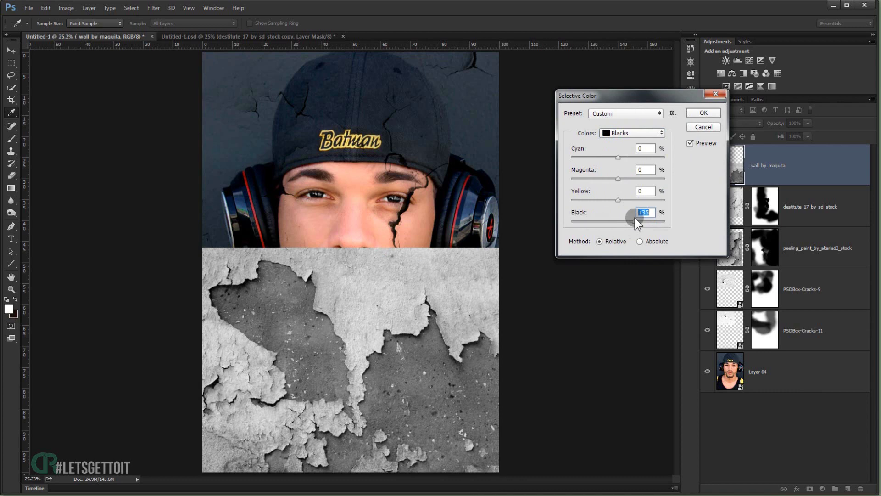
click(624, 131)
click(626, 206)
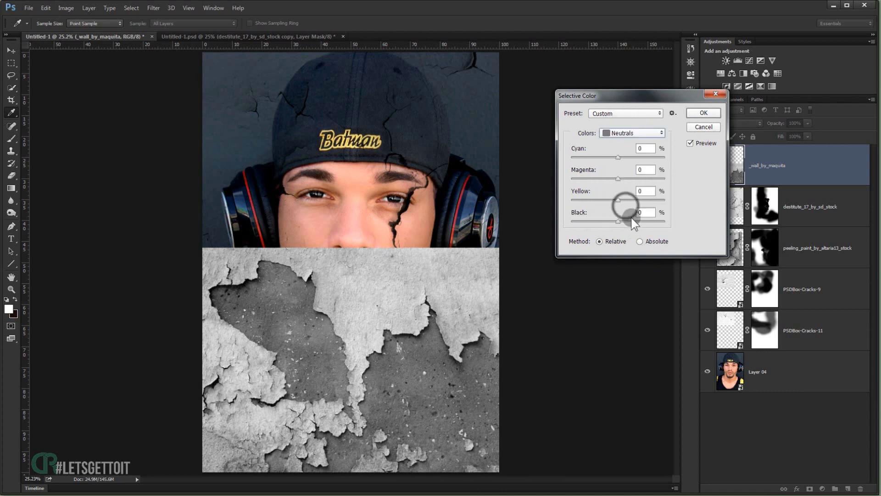
drag(615, 221, 608, 221)
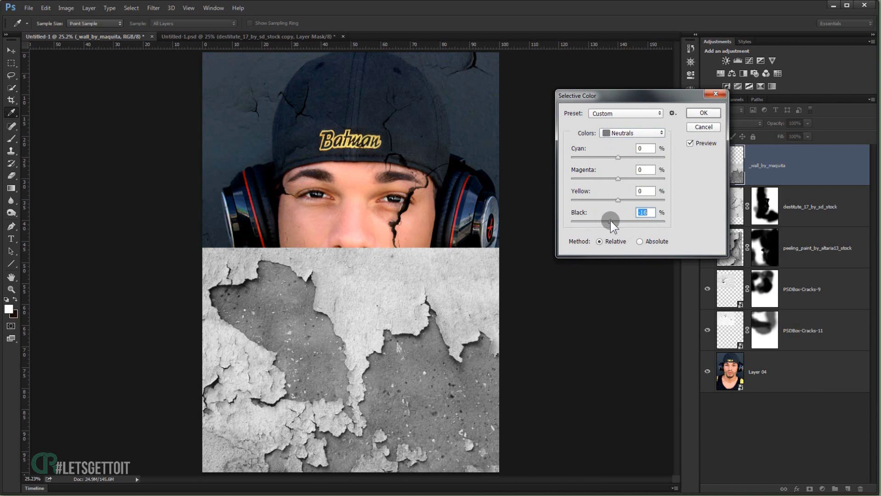
click(625, 133)
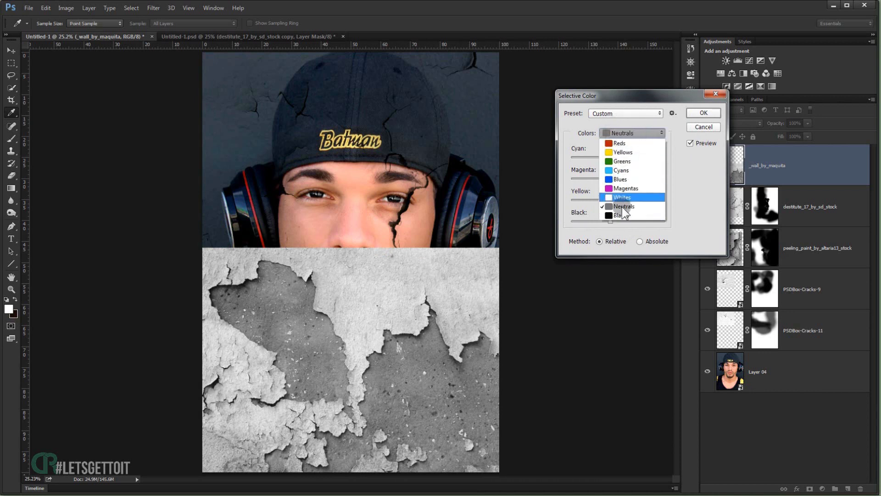
click(622, 216)
drag(629, 221, 635, 217)
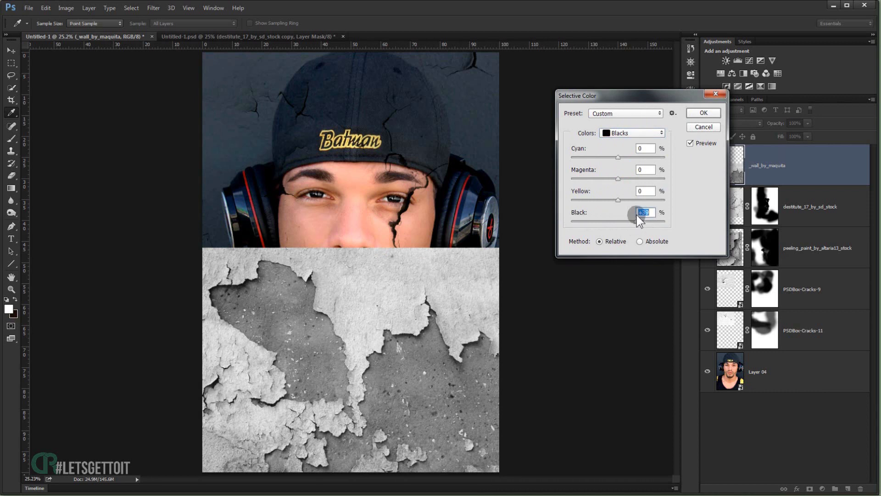
click(693, 114)
Step: Switch the _wall_by_maquita layer from Normal to Multiply blend mode
key(b)
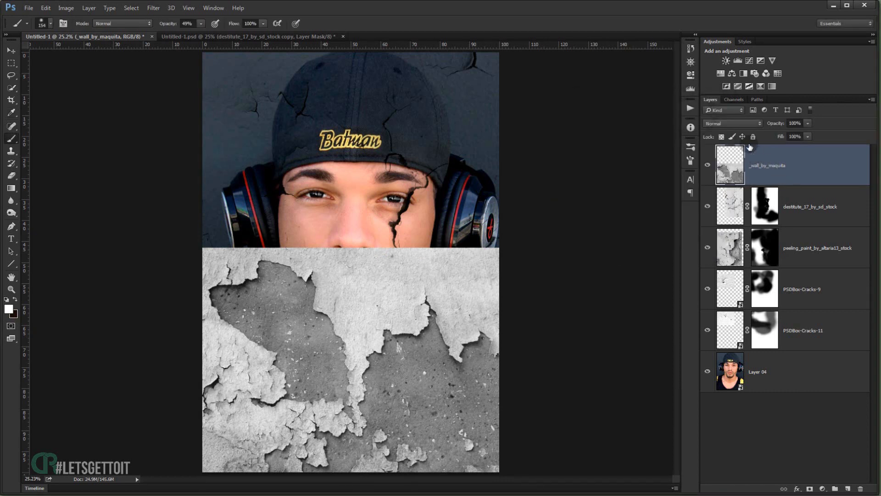
click(734, 124)
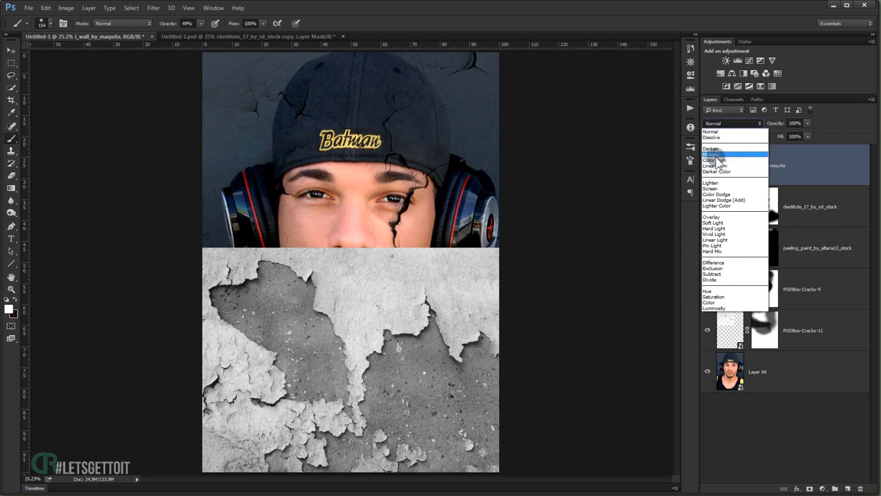
click(718, 154)
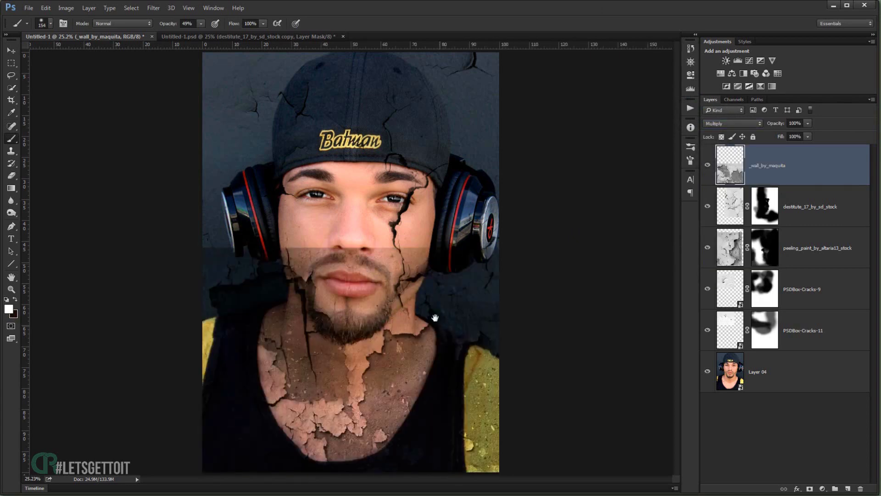
scroll(407, 328, up, 2)
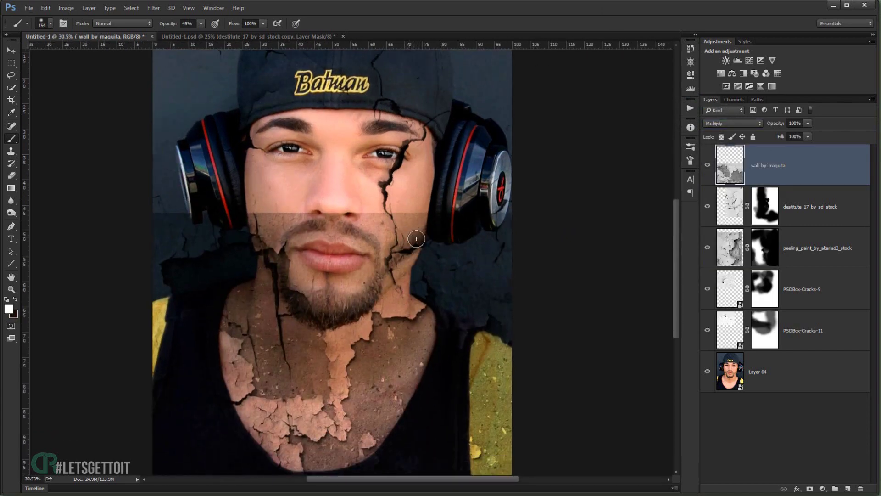
Step: Mask the wall layer and hide its texture over the headphone, cheek, mouth and neck at 100% opacity
click(810, 488)
drag(449, 285, 462, 287)
mouse_move(460, 231)
mouse_down()
mouse_move(485, 234)
mouse_move(511, 205)
mouse_move(500, 223)
mouse_up()
drag(424, 212, 285, 264)
drag(163, 25, 211, 25)
drag(338, 291, 359, 178)
scroll(376, 279, up, 1)
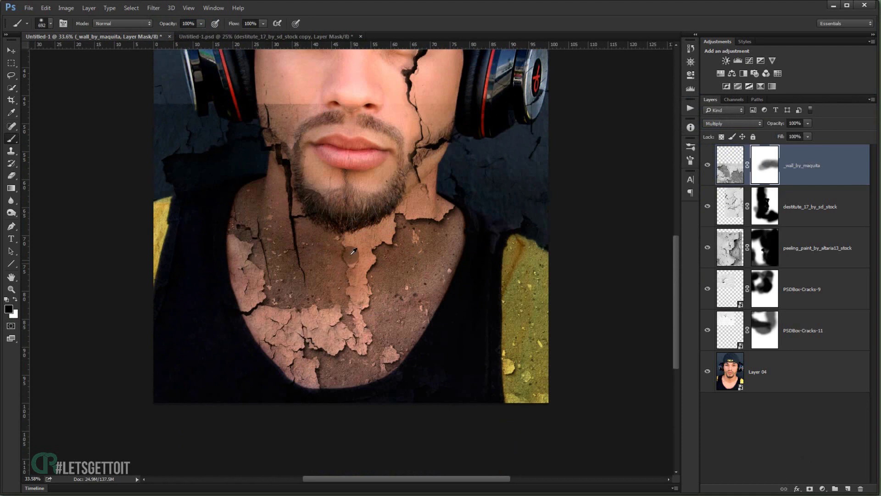
mouse_move(186, 148)
mouse_down()
mouse_move(298, 102)
mouse_move(244, 231)
mouse_move(266, 222)
mouse_move(239, 225)
mouse_up()
mouse_move(306, 215)
mouse_down()
mouse_move(301, 242)
mouse_move(332, 211)
mouse_move(323, 241)
mouse_move(276, 285)
mouse_move(315, 290)
mouse_up()
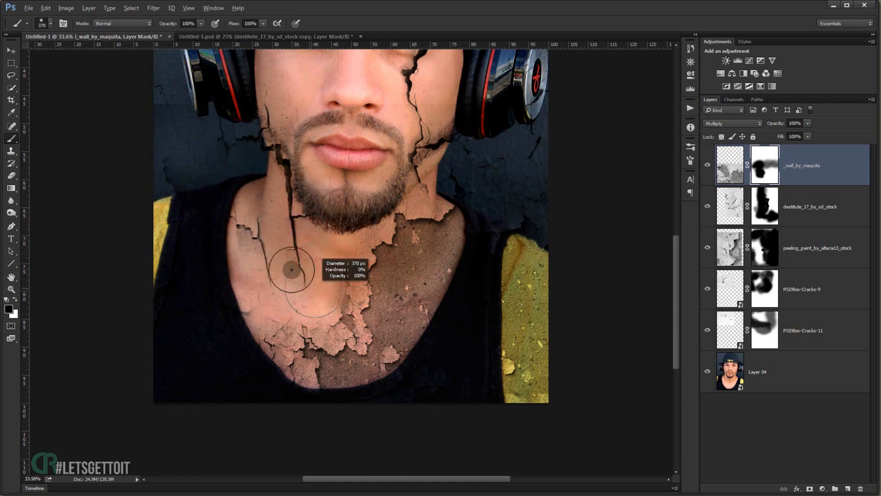
Step: At 68% brush opacity, remove more wall texture from the chest
drag(173, 25, 158, 25)
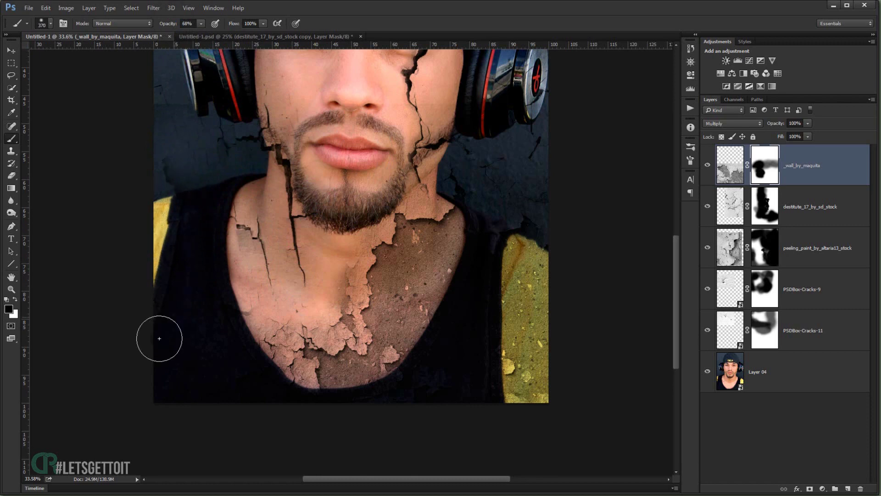
mouse_move(318, 280)
mouse_down()
mouse_move(331, 270)
mouse_move(341, 304)
mouse_up()
mouse_move(326, 303)
mouse_down()
mouse_move(318, 301)
mouse_move(333, 258)
mouse_move(316, 239)
mouse_up()
drag(366, 173, 308, 214)
drag(357, 190, 471, 151)
drag(217, 285, 218, 303)
mouse_move(220, 308)
mouse_down()
mouse_move(211, 308)
mouse_move(266, 307)
mouse_up()
drag(367, 367, 353, 184)
key(x)
drag(322, 278, 255, 274)
key(x)
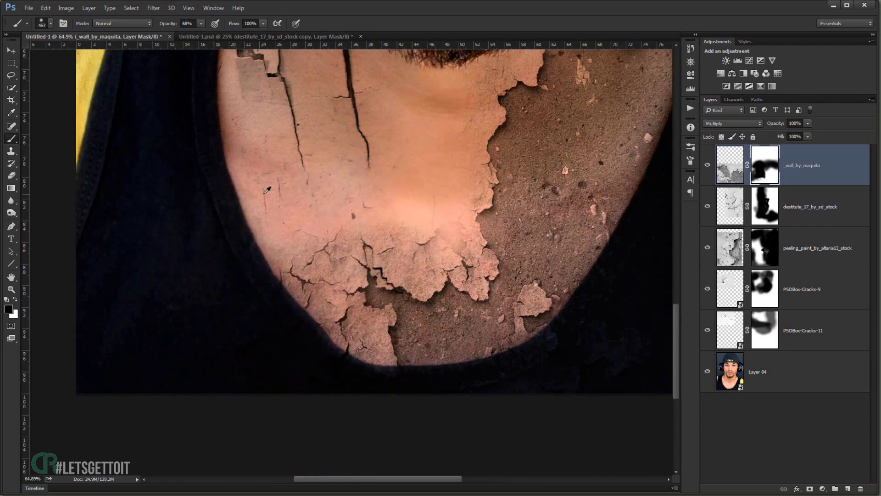
scroll(238, 317, down, 4)
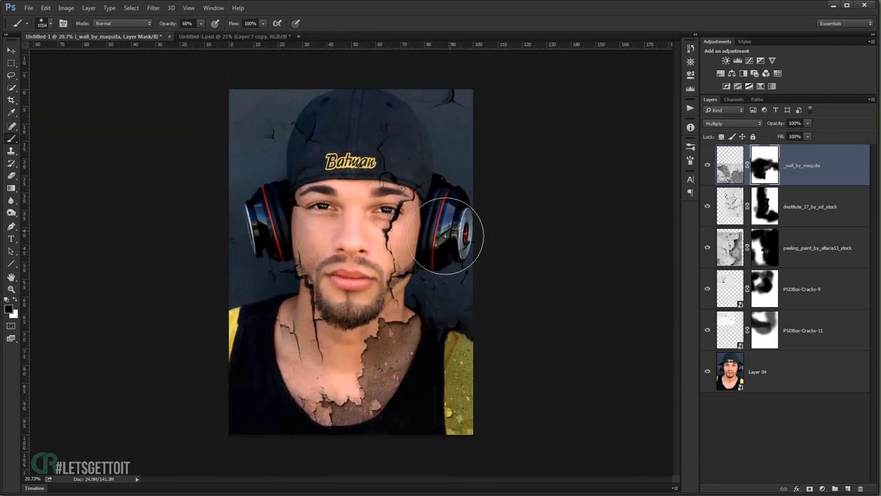
scroll(353, 367, up, 4)
drag(352, 367, 354, 289)
drag(340, 299, 257, 299)
Step: Restore wall texture at the flake edge and hide it on the chest centre and lower chest
key(x)
drag(310, 348, 380, 344)
drag(346, 293, 377, 292)
key(x)
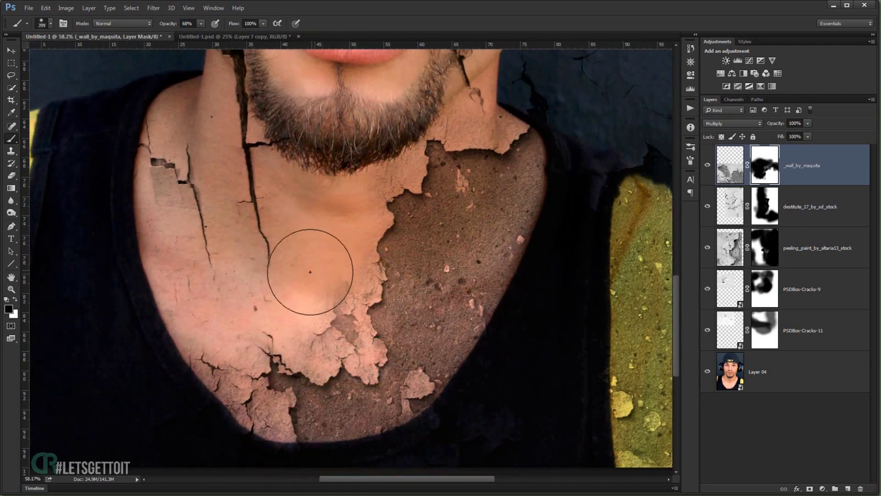
mouse_move(311, 271)
mouse_down()
mouse_move(312, 308)
mouse_move(320, 292)
mouse_up()
scroll(320, 293, down, 3)
scroll(349, 404, up, 3)
drag(352, 398, 334, 398)
mouse_move(348, 407)
mouse_down()
mouse_move(325, 413)
mouse_move(337, 427)
mouse_up()
scroll(337, 427, down, 2)
scroll(448, 395, down, 1)
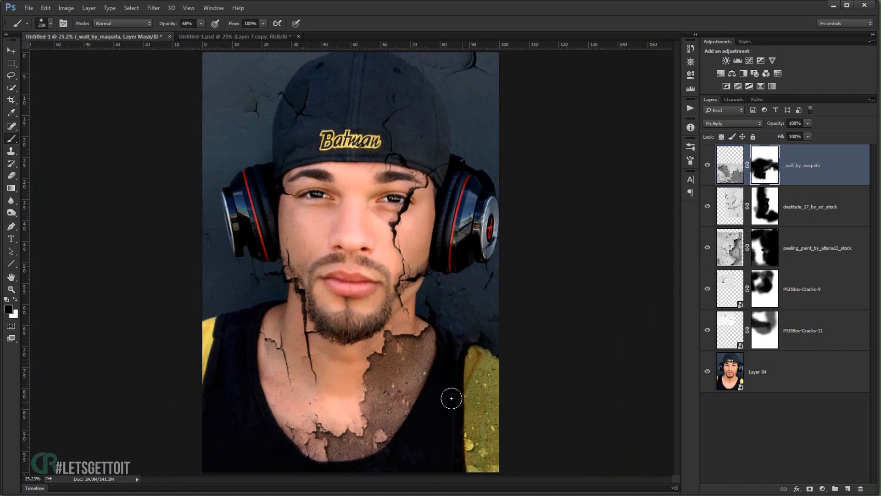
scroll(451, 397, up, 2)
scroll(436, 338, down, 3)
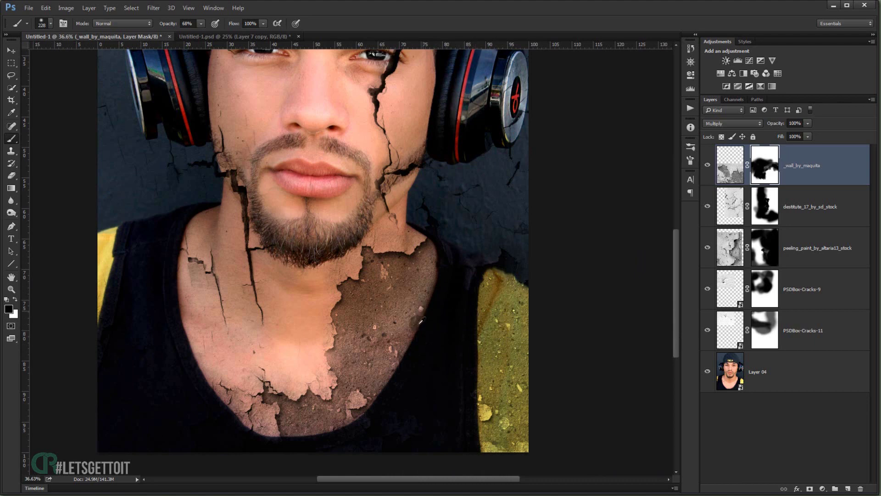
scroll(420, 331, down, 3)
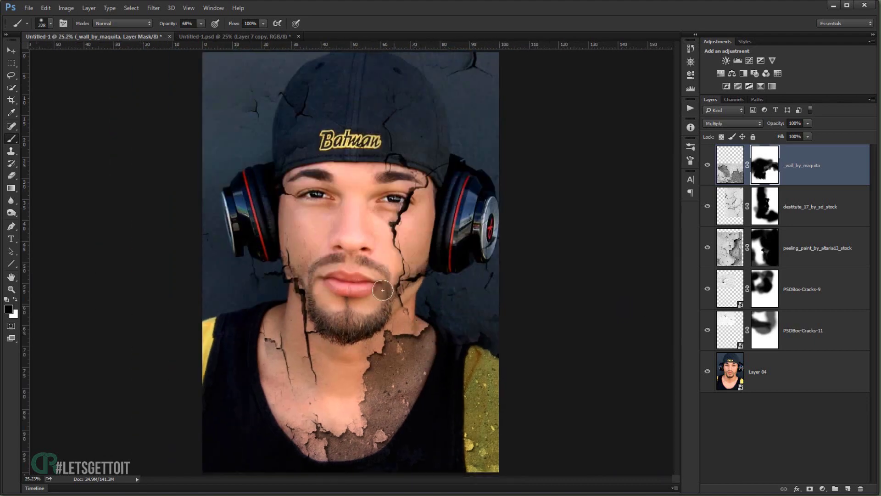
Step: Drag the grunge_white_texture file from the texture folder onto the portrait canvas
key(alt+Tab)
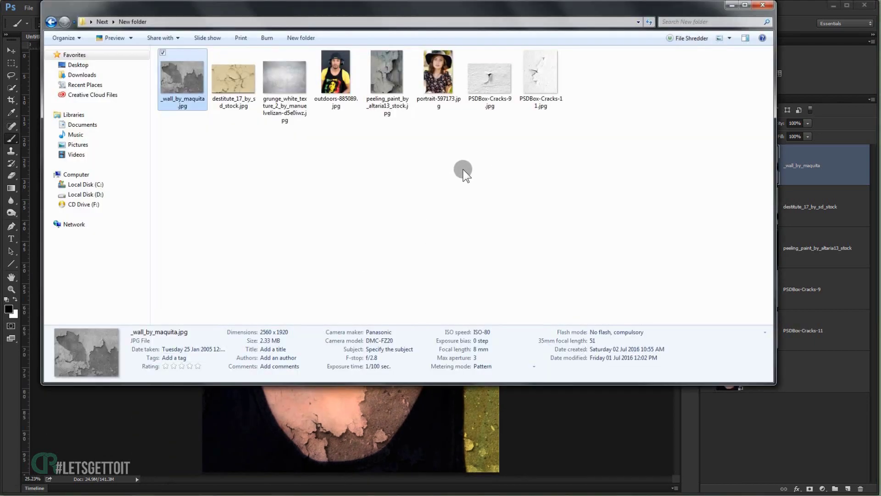
click(271, 85)
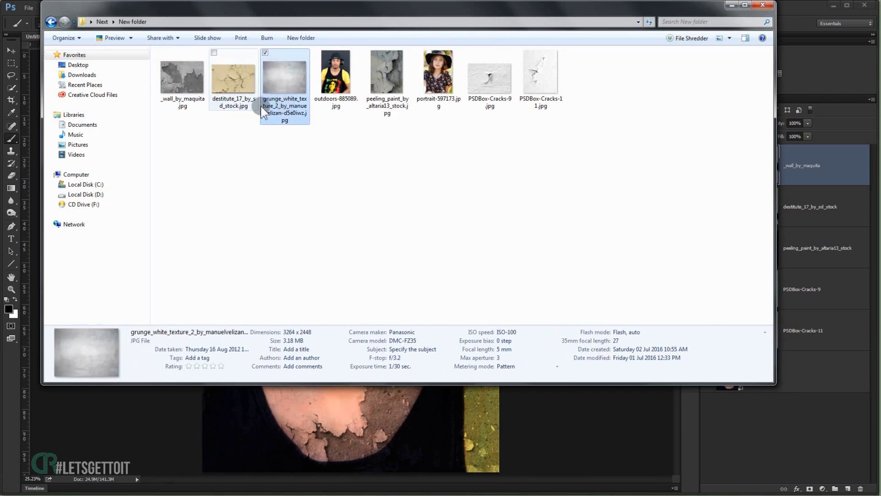
drag(286, 84, 345, 420)
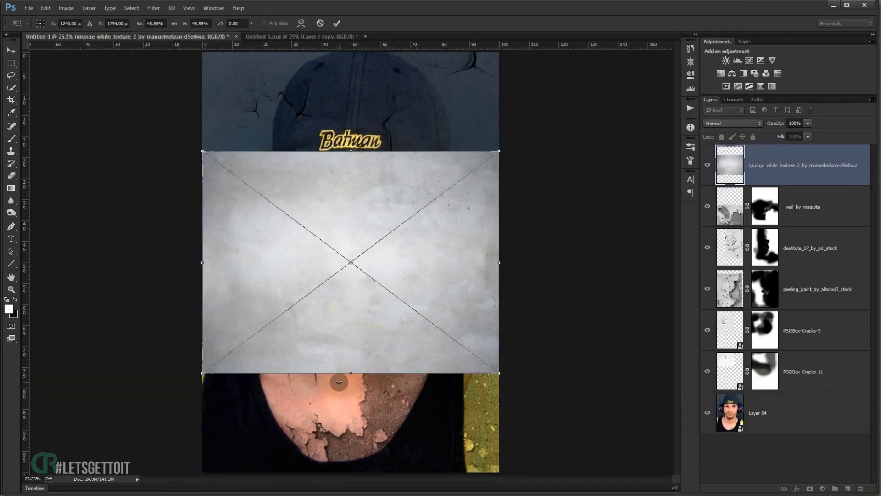
Step: Commit grunge_white_texture_2, move it below _wall_by_maquita, shift it down to reveal the face, and mask it
key(Return)
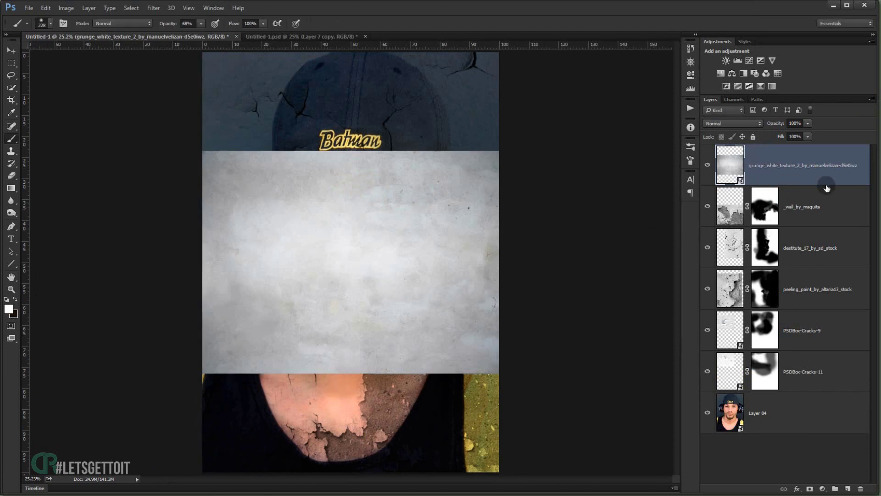
drag(779, 168, 757, 228)
click(707, 165)
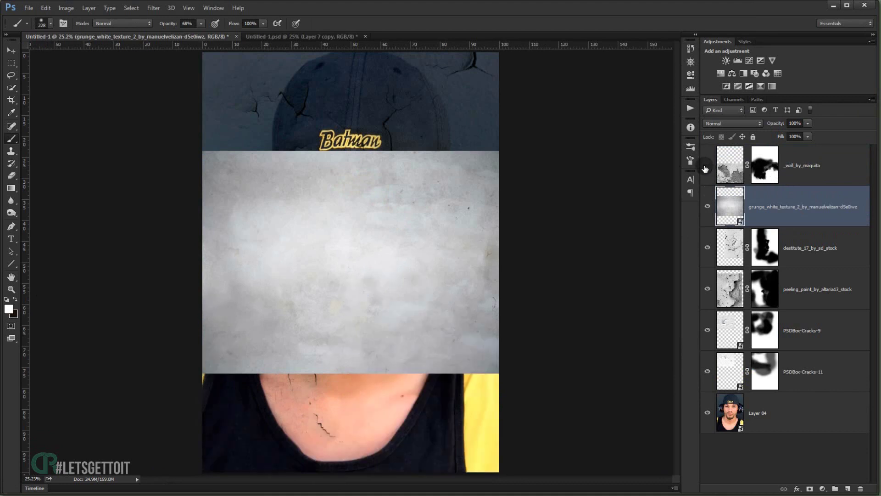
click(708, 166)
click(9, 46)
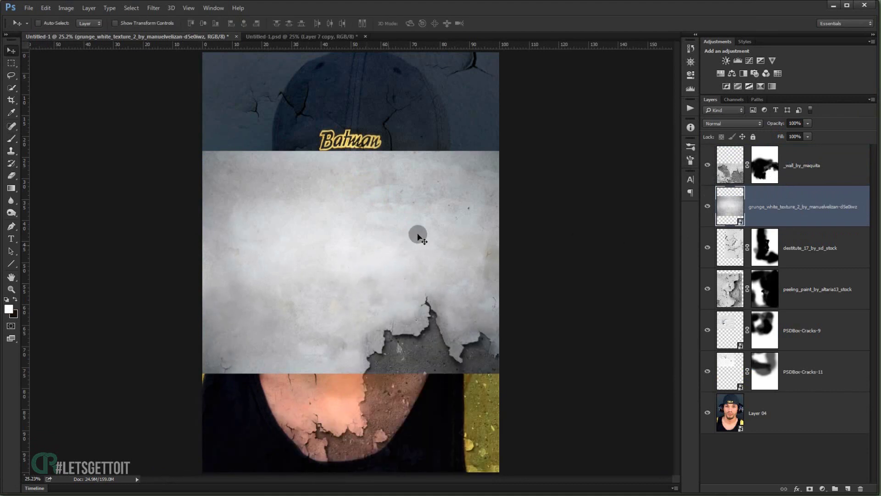
drag(419, 235, 425, 341)
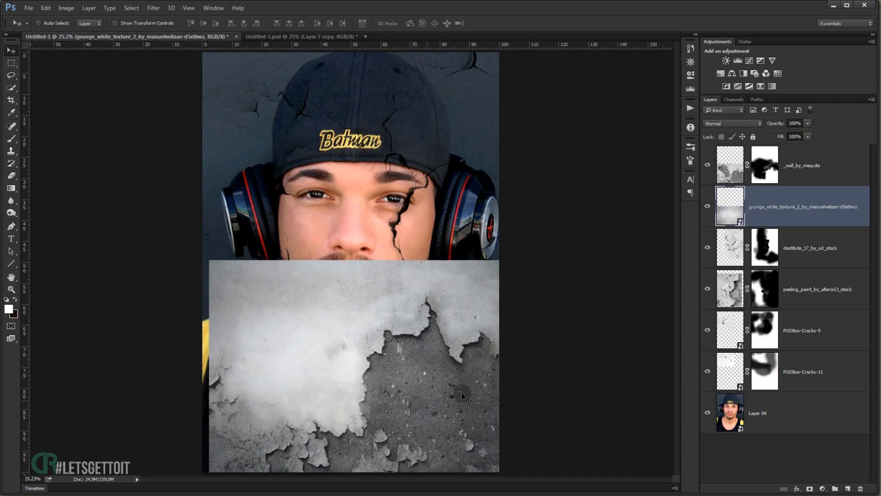
click(810, 489)
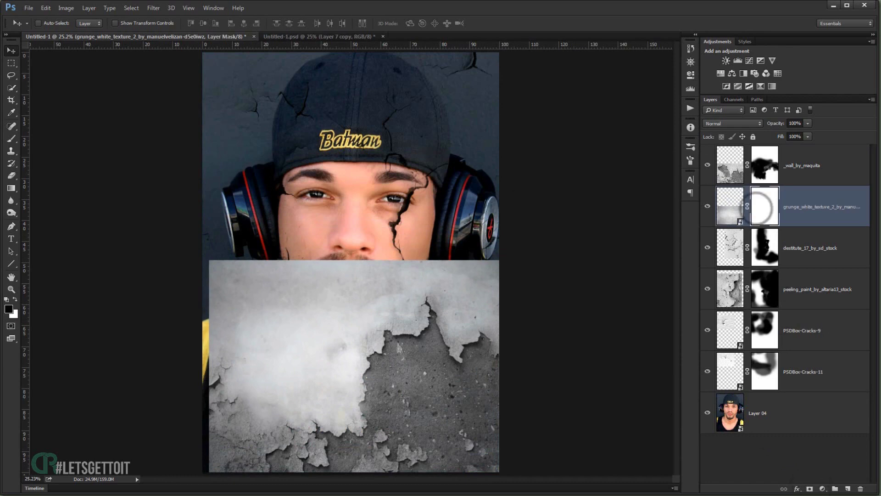
Step: Paint white on the _wall_by_maquita mask to reveal wall texture along the plaster edge and cracks
click(15, 138)
scroll(459, 317, up, 2)
scroll(432, 207, down, 3)
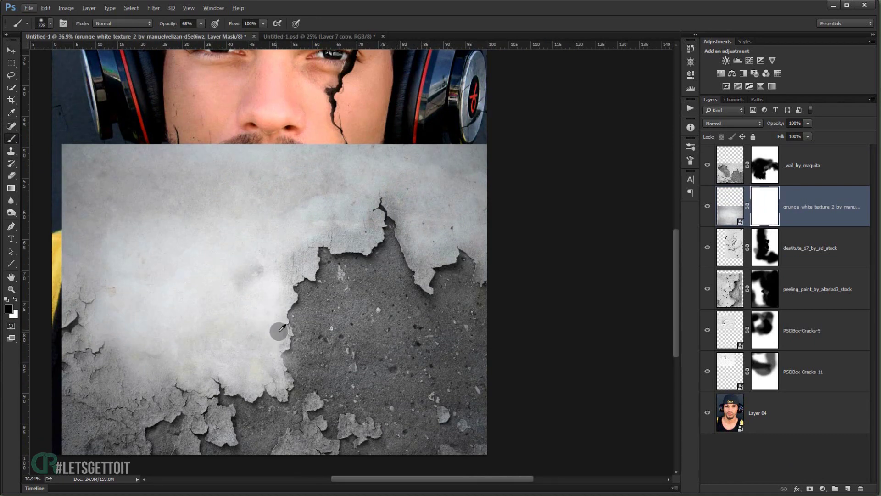
scroll(301, 354, up, 3)
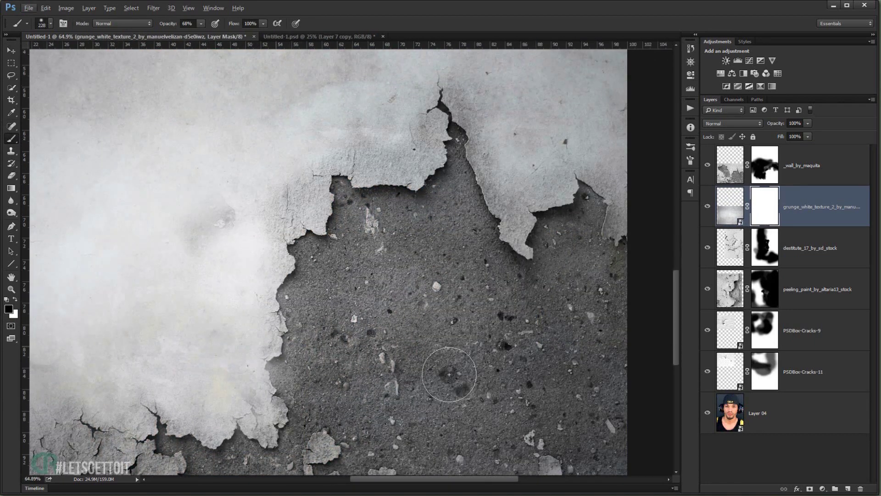
click(765, 167)
scroll(287, 362, up, 4)
key(x)
mouse_move(275, 360)
mouse_down()
mouse_move(228, 365)
mouse_move(272, 352)
mouse_move(258, 355)
mouse_move(254, 346)
mouse_move(278, 435)
mouse_move(277, 356)
mouse_up()
mouse_move(278, 392)
mouse_down()
mouse_move(274, 428)
mouse_move(292, 349)
mouse_up()
mouse_move(244, 362)
mouse_down()
mouse_move(232, 357)
mouse_move(250, 344)
mouse_move(246, 319)
mouse_move(261, 377)
mouse_move(234, 369)
mouse_move(231, 353)
mouse_move(181, 363)
mouse_move(191, 372)
mouse_up()
scroll(204, 383, down, 3)
scroll(218, 387, down, 2)
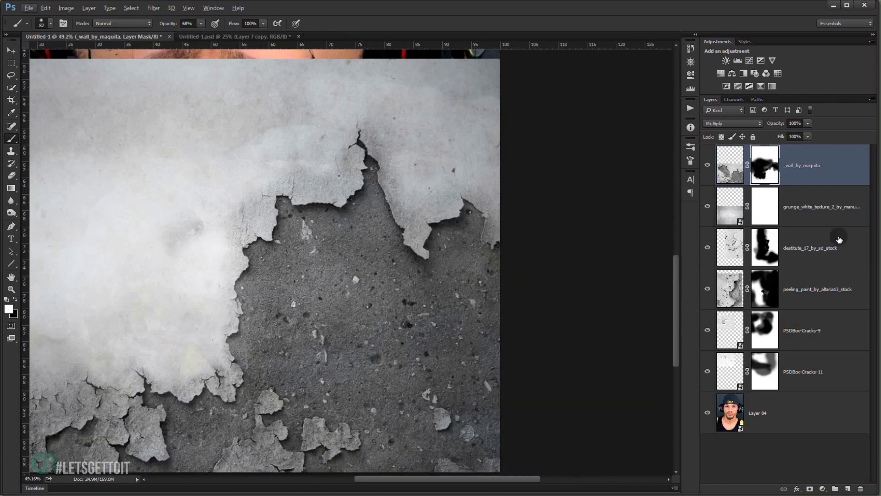
Step: With a ~204 px black brush, hide the grunge texture over the face and left side
click(766, 207)
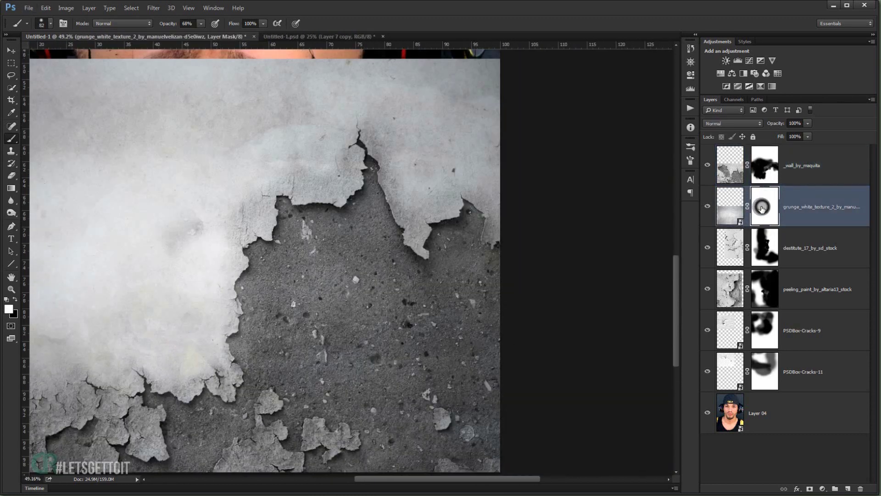
mouse_move(140, 201)
mouse_down()
mouse_move(155, 203)
mouse_move(155, 427)
mouse_move(170, 69)
mouse_up()
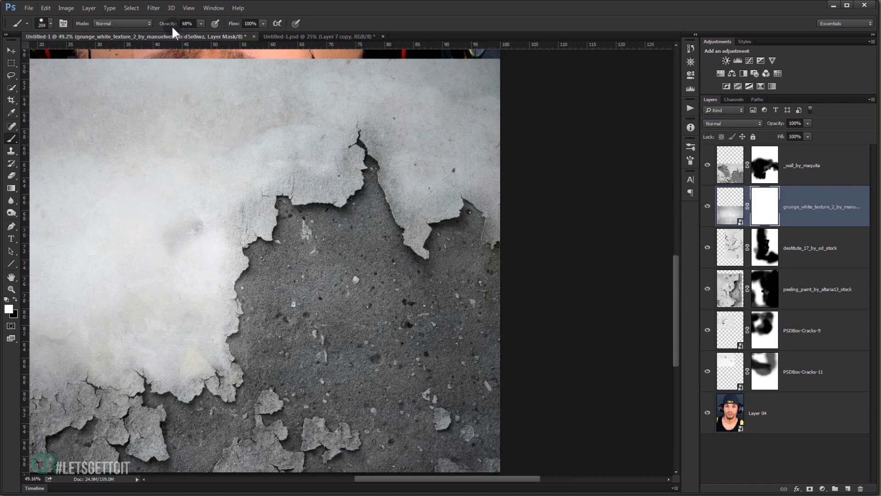
scroll(226, 216, up, 5)
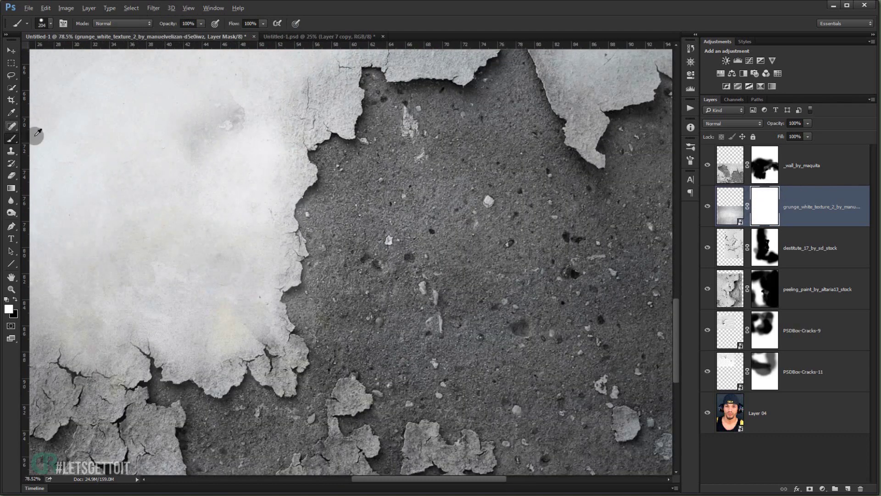
scroll(133, 202, down, 4)
scroll(220, 212, down, 2)
key(x)
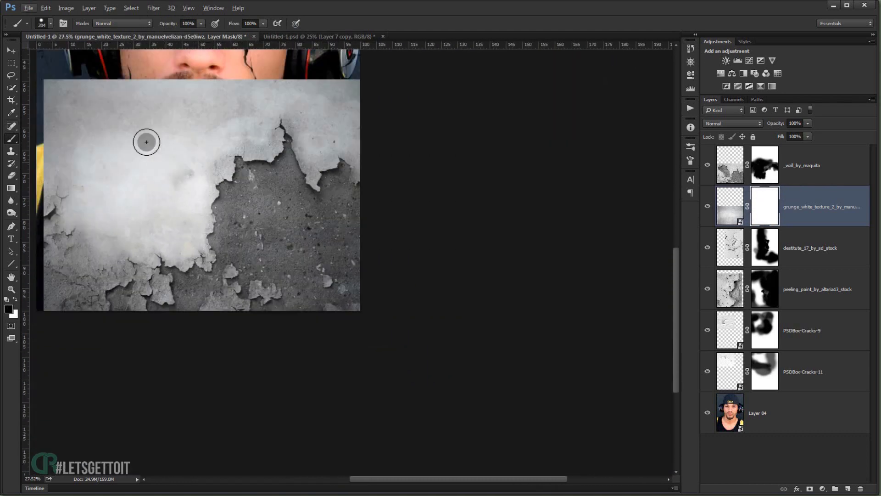
mouse_move(78, 124)
mouse_down()
mouse_move(172, 121)
mouse_move(226, 98)
mouse_move(159, 155)
mouse_move(155, 185)
mouse_move(105, 142)
mouse_up()
mouse_move(69, 110)
mouse_down()
mouse_move(37, 187)
mouse_move(24, 261)
mouse_move(51, 184)
mouse_move(182, 108)
mouse_move(280, 72)
mouse_move(344, 99)
mouse_up()
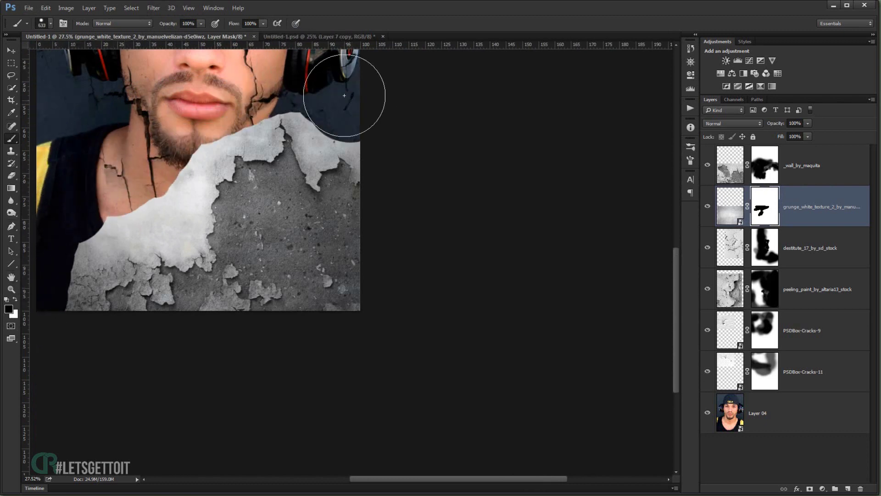
scroll(250, 173, up, 5)
drag(173, 269, 43, 315)
scroll(158, 340, up, 10)
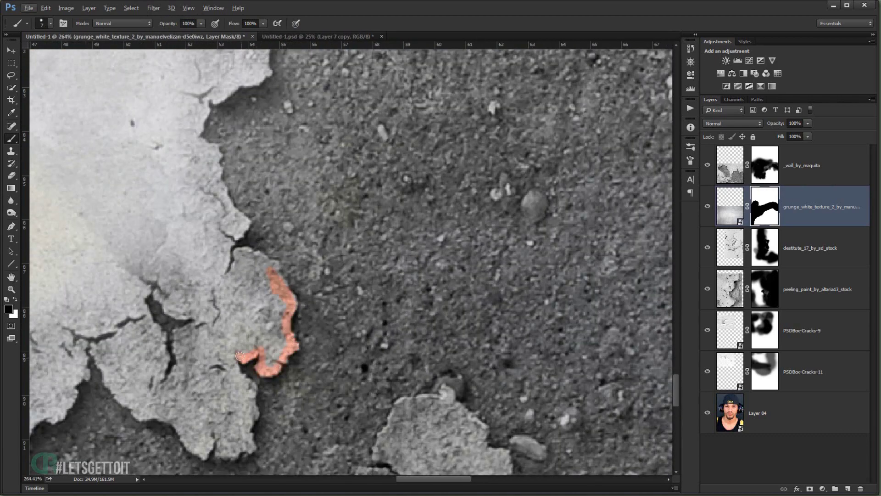
Step: Paint black on the grunge texture mask to hide the paint chip's interior and lower edge
drag(248, 426, 274, 267)
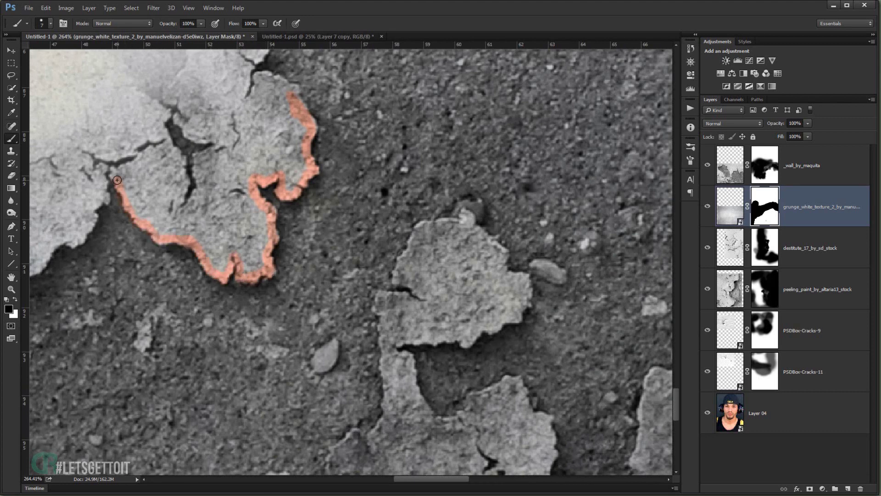
mouse_move(228, 209)
mouse_down()
mouse_move(253, 243)
mouse_move(223, 251)
mouse_up()
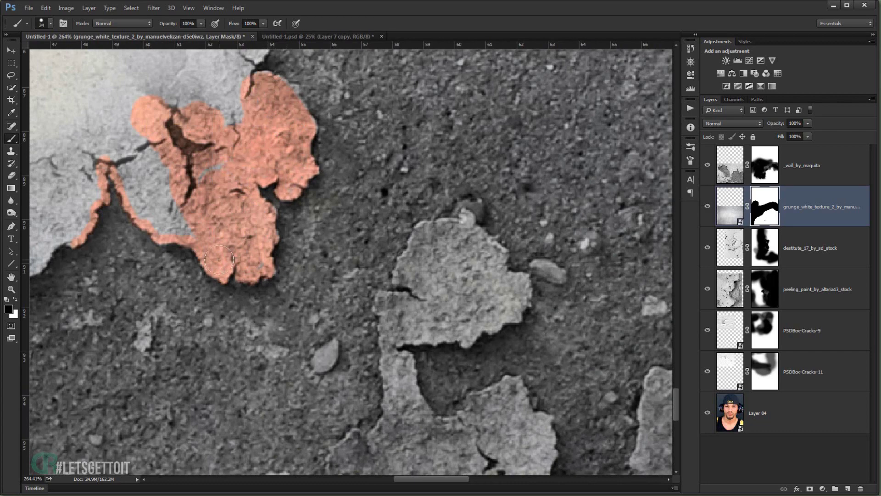
scroll(192, 157, down, 5)
scroll(188, 149, up, 2)
key(bracketright)
key(bracketright)
key(bracketright)
key(bracketright)
key(bracketright)
mouse_move(183, 134)
mouse_down()
mouse_move(134, 130)
mouse_move(204, 204)
mouse_move(154, 115)
mouse_move(202, 179)
mouse_move(180, 106)
mouse_up()
scroll(133, 130, down, 5)
key(bracketright)
key(bracketright)
key(bracketright)
key(bracketright)
key(bracketright)
scroll(259, 264, down, 5)
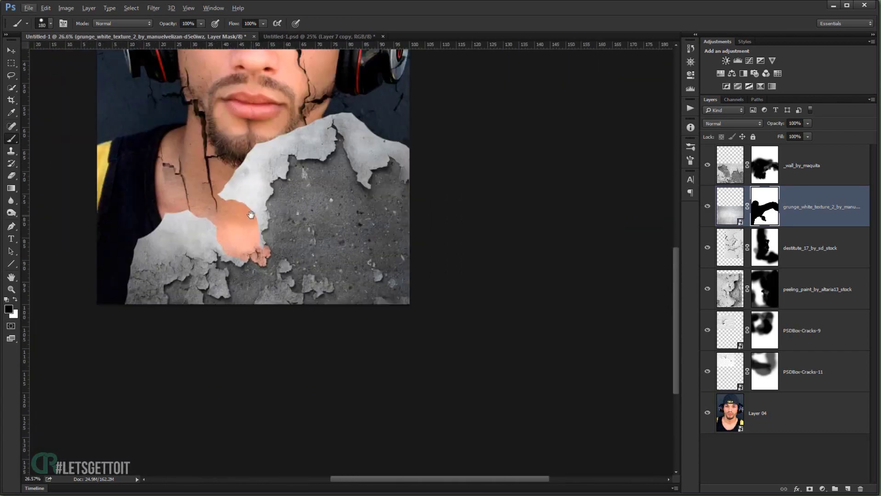
scroll(251, 262, up, 10)
drag(233, 158, 79, 201)
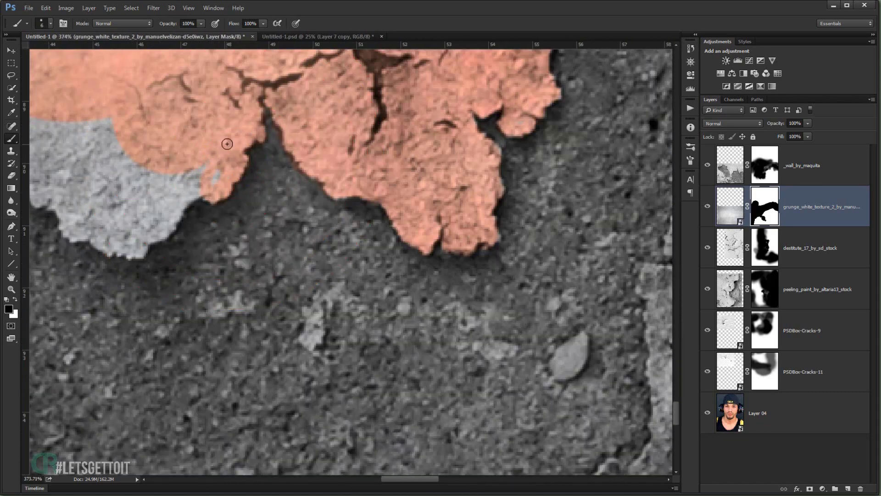
drag(104, 249, 76, 233)
drag(74, 230, 182, 228)
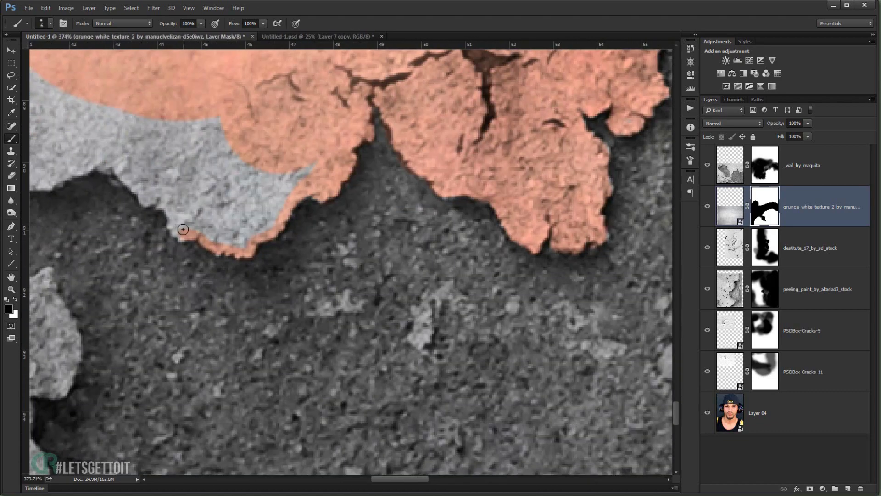
drag(114, 163, 73, 169)
drag(194, 156, 210, 155)
mouse_move(210, 155)
mouse_down()
mouse_move(226, 125)
mouse_move(234, 220)
mouse_move(139, 136)
mouse_up()
scroll(139, 136, down, 3)
mouse_move(191, 173)
mouse_down()
mouse_move(165, 183)
mouse_move(165, 172)
mouse_move(269, 178)
mouse_move(261, 171)
mouse_up()
scroll(168, 177, up, 6)
Step: Mask around the crack, along the chip's upper-left edge and the left crack
drag(280, 205, 278, 223)
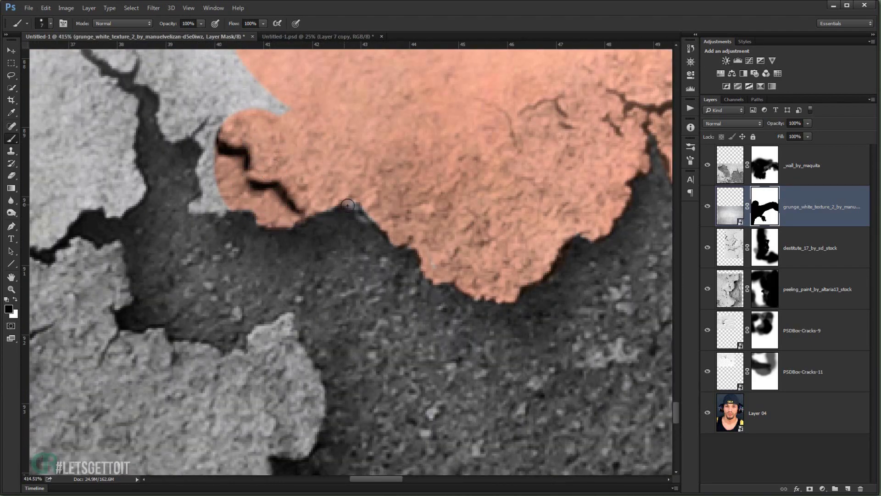
mouse_move(227, 210)
mouse_down()
mouse_move(183, 132)
mouse_move(190, 113)
mouse_up()
drag(212, 128, 240, 138)
drag(275, 131, 209, 104)
drag(209, 101, 298, 215)
mouse_move(278, 169)
mouse_down()
mouse_move(316, 200)
mouse_move(161, 145)
mouse_move(199, 262)
mouse_up()
drag(257, 278, 125, 220)
mouse_move(334, 289)
mouse_down()
mouse_move(421, 294)
mouse_move(375, 339)
mouse_move(471, 312)
mouse_up()
scroll(420, 294, up, 5)
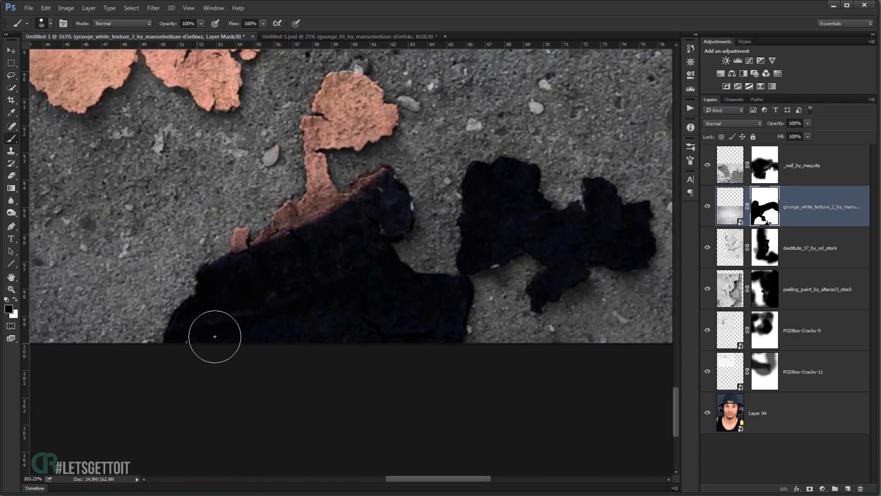
Step: With a ~25 px brush, hide light wall texture patches along the crack edge
drag(386, 200, 369, 205)
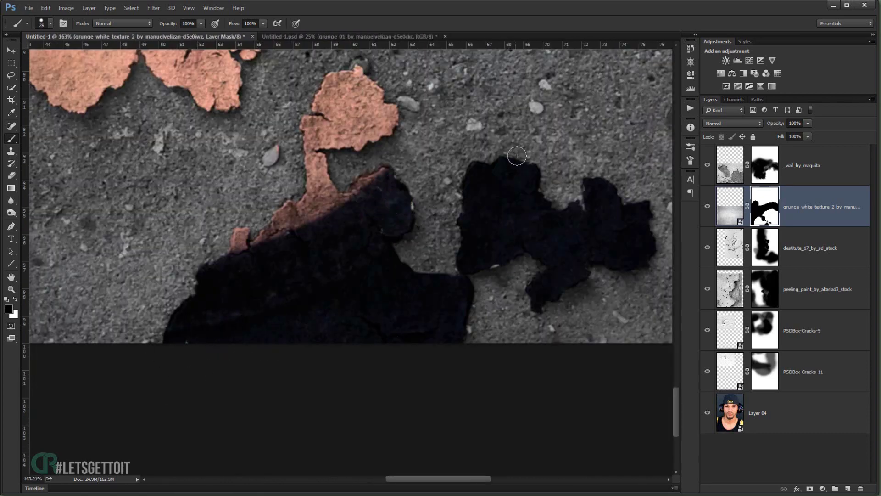
mouse_move(633, 212)
mouse_down()
mouse_move(505, 246)
mouse_move(667, 460)
mouse_up()
mouse_move(248, 175)
mouse_down()
mouse_move(271, 110)
mouse_move(317, 94)
mouse_up()
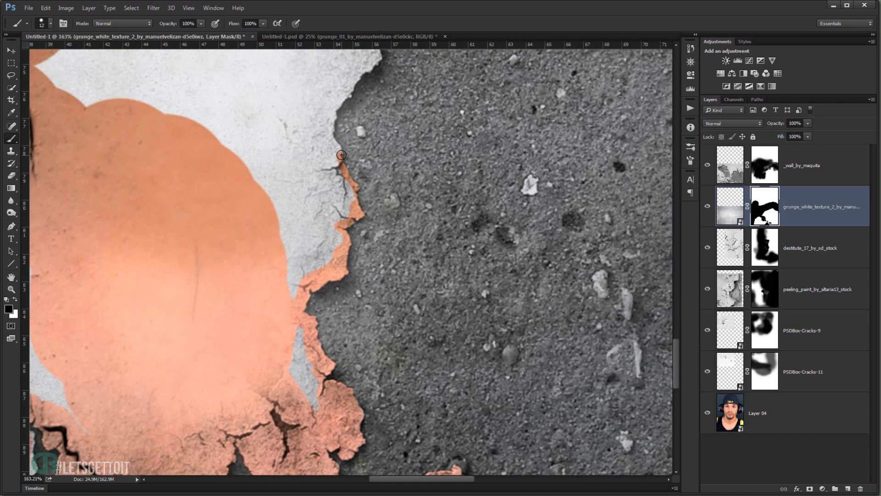
mouse_move(341, 155)
mouse_down()
mouse_move(353, 81)
mouse_move(366, 67)
mouse_move(360, 243)
mouse_up()
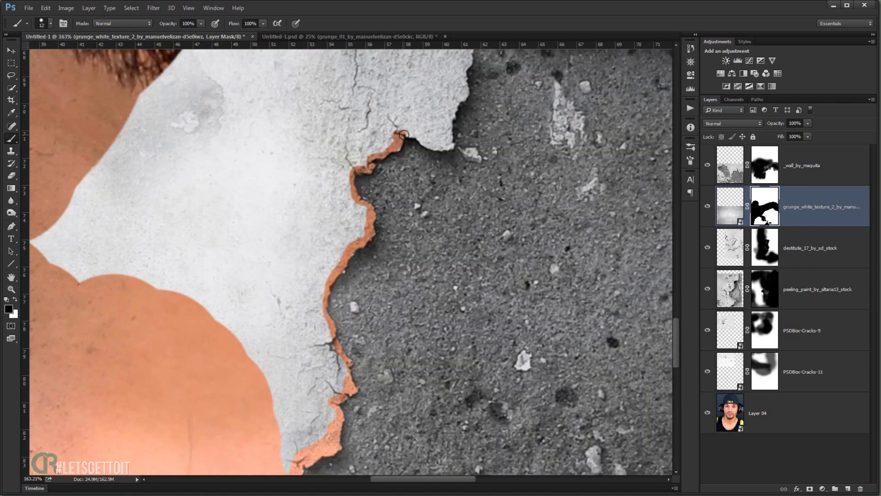
drag(453, 112, 428, 234)
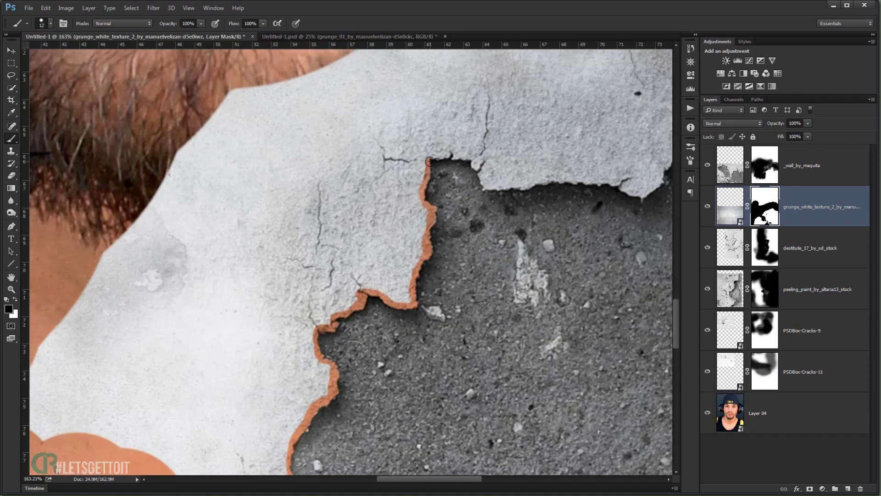
drag(502, 188, 551, 182)
scroll(470, 232, down, 2)
click(274, 220)
Step: With larger brushes, reveal skin and beard near the chin and remove white texture at the right edge
drag(257, 228, 139, 378)
drag(192, 367, 232, 384)
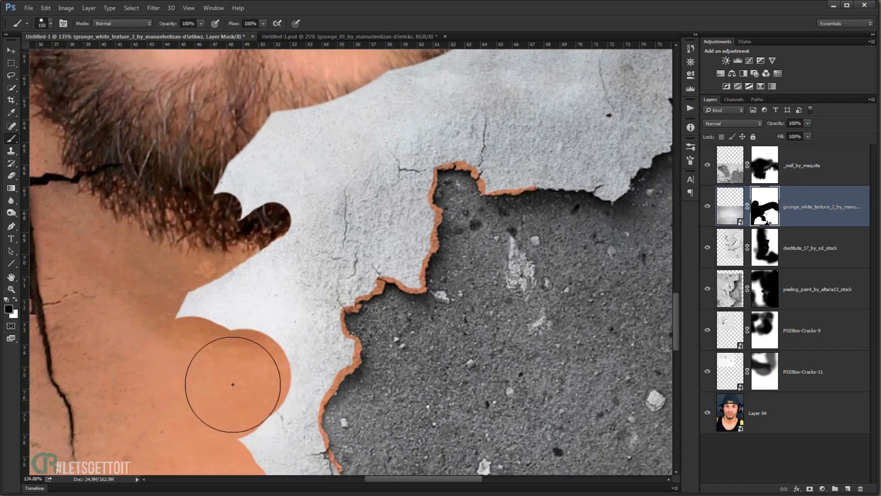
mouse_move(277, 446)
mouse_down()
mouse_move(297, 364)
mouse_move(322, 405)
mouse_up()
drag(318, 402, 327, 374)
drag(323, 424, 297, 442)
drag(345, 262, 360, 326)
mouse_move(374, 271)
mouse_down()
mouse_move(363, 319)
mouse_move(218, 257)
mouse_up()
mouse_move(428, 210)
mouse_down()
mouse_move(387, 230)
mouse_move(286, 143)
mouse_up()
drag(368, 118, 298, 243)
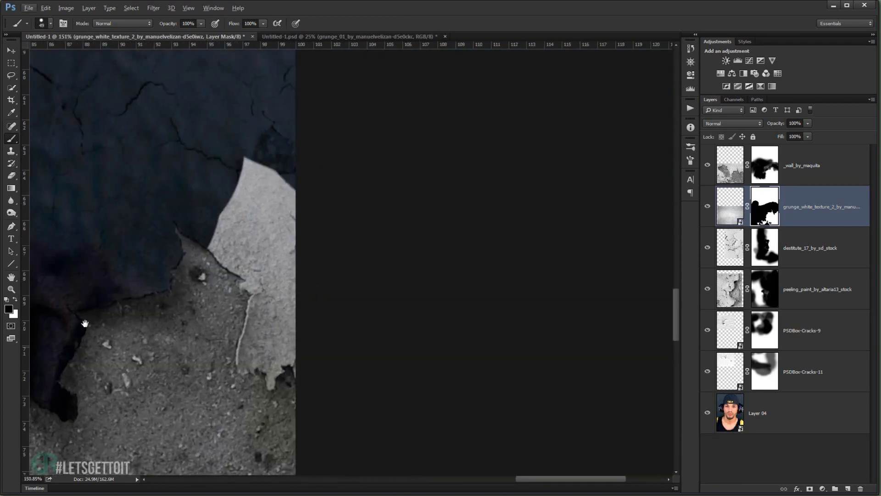
drag(211, 227, 254, 275)
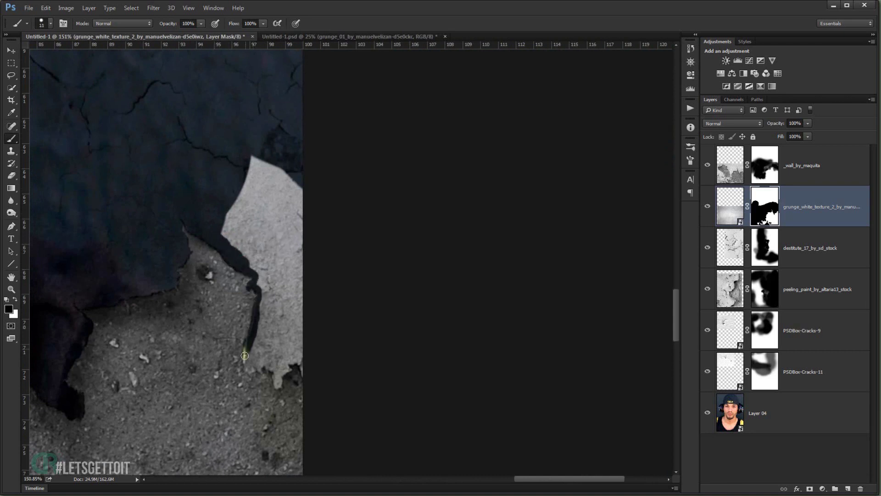
drag(283, 374, 299, 368)
mouse_move(266, 291)
mouse_down()
mouse_move(227, 227)
mouse_move(282, 180)
mouse_move(297, 183)
mouse_move(238, 192)
mouse_move(289, 213)
mouse_move(284, 315)
mouse_move(260, 342)
mouse_move(275, 348)
mouse_move(308, 306)
mouse_move(281, 355)
mouse_up()
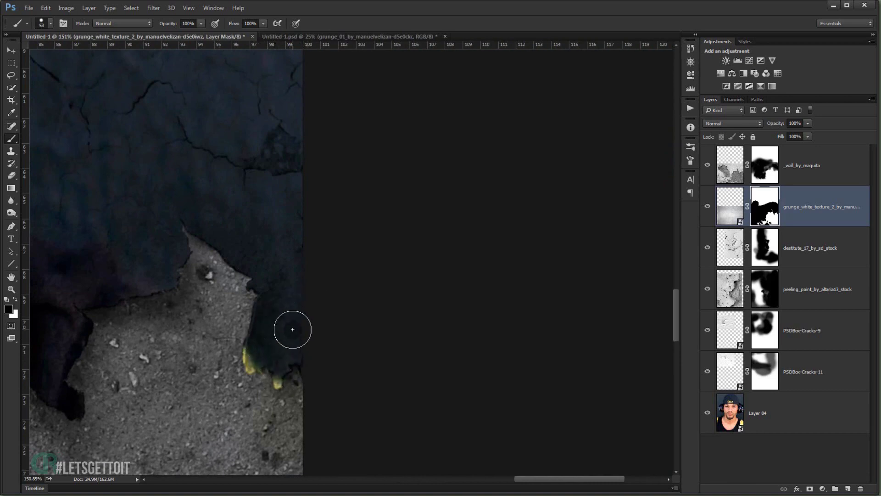
key(ctrl+0)
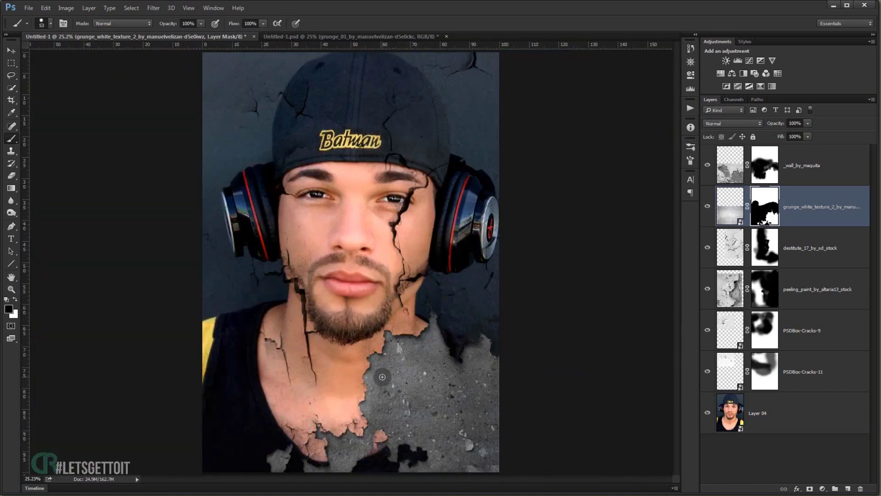
Step: Toggle the wall and grunge white texture layers to compare, leaving the grunge texture visible
scroll(383, 377, up, 1)
scroll(382, 366, down, 1)
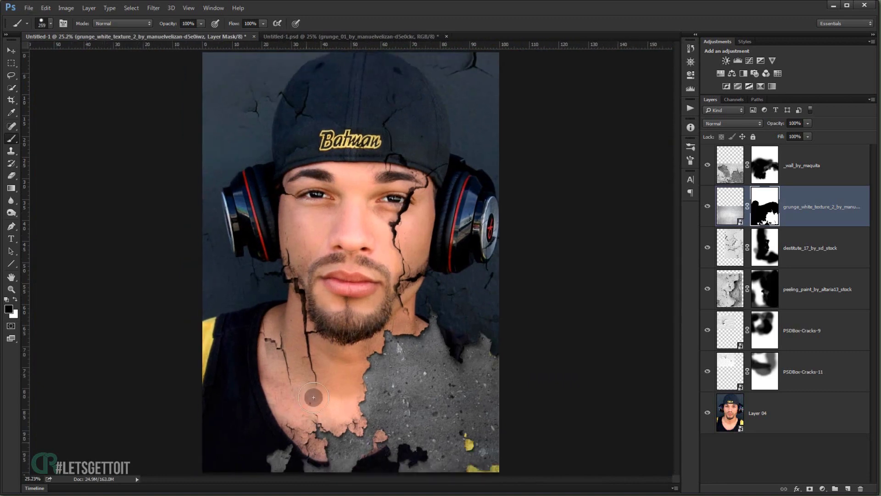
drag(349, 365, 351, 362)
scroll(350, 362, down, 2)
scroll(351, 358, up, 2)
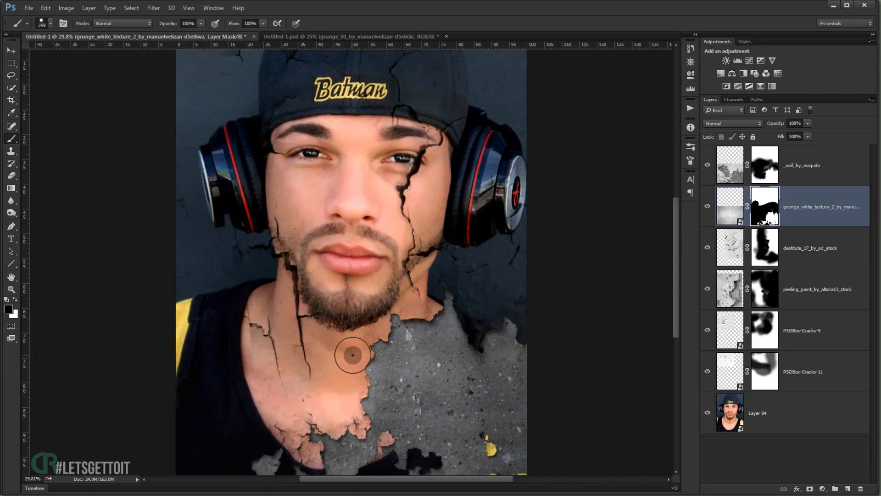
scroll(352, 354, down, 1)
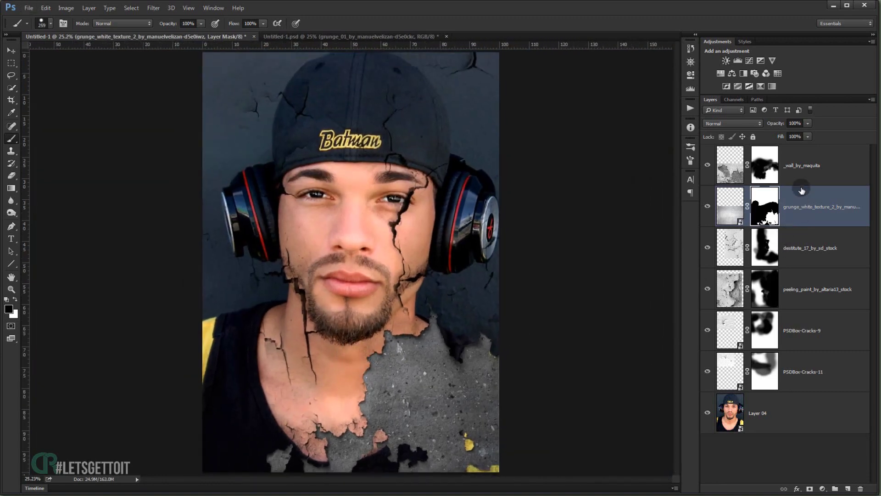
click(797, 173)
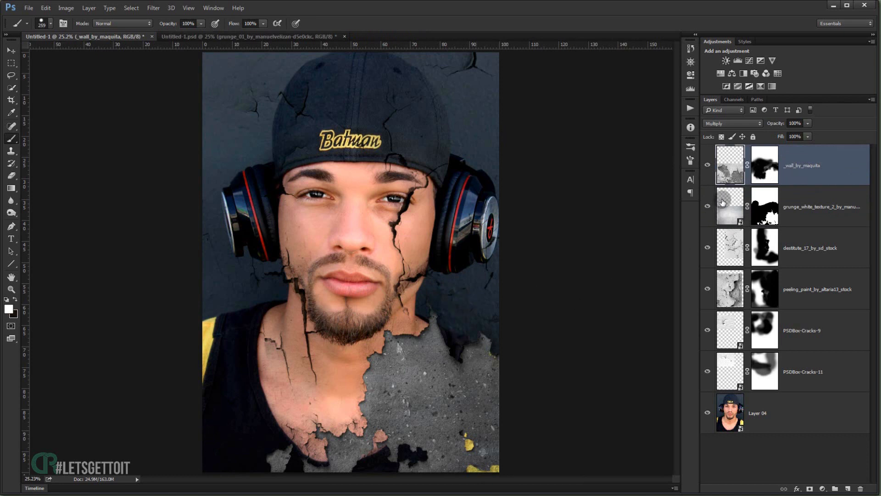
click(707, 165)
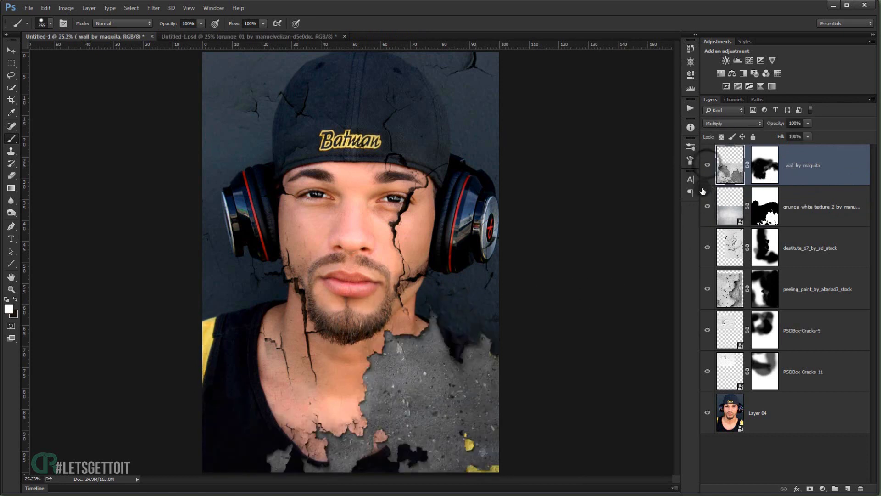
click(707, 206)
click(707, 206)
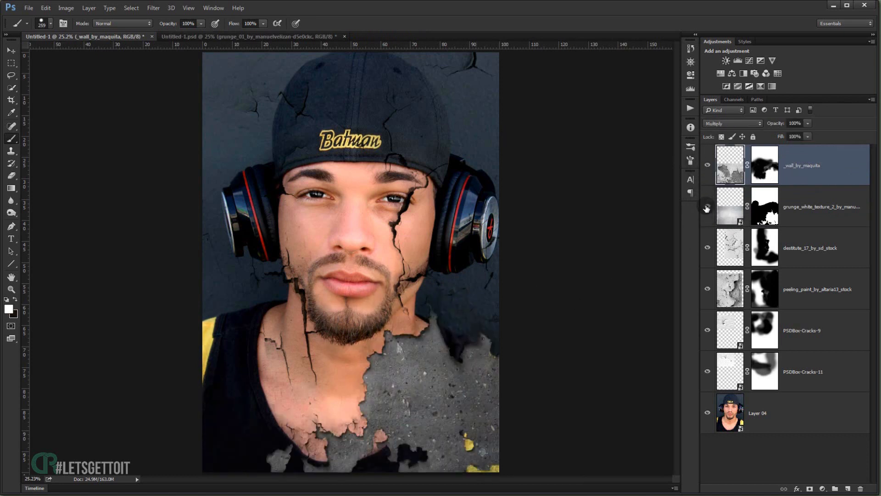
click(707, 206)
click(706, 207)
click(707, 207)
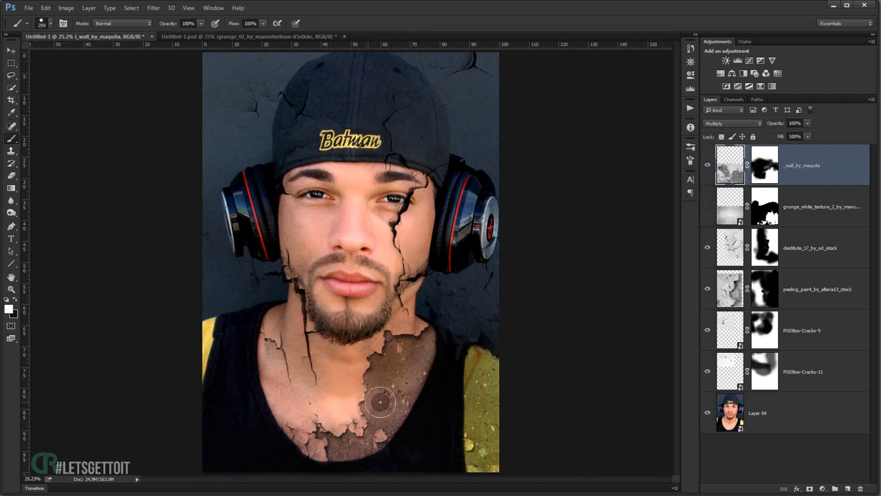
click(707, 207)
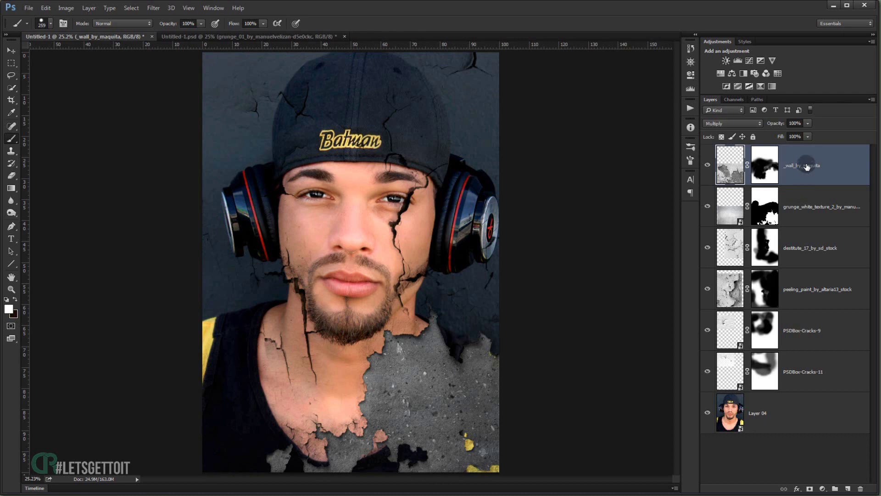
Step: Group the six texture and crack layers and name the group 'Cracks'
shift+click(821, 359)
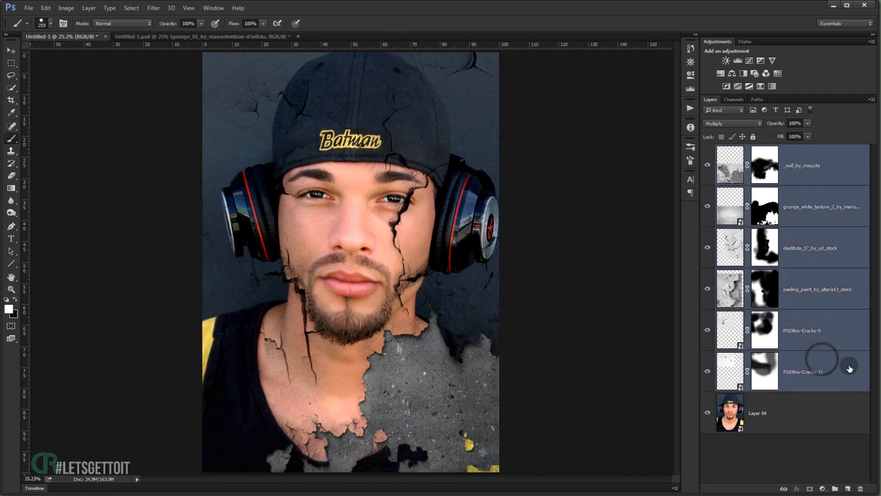
key(ctrl+g)
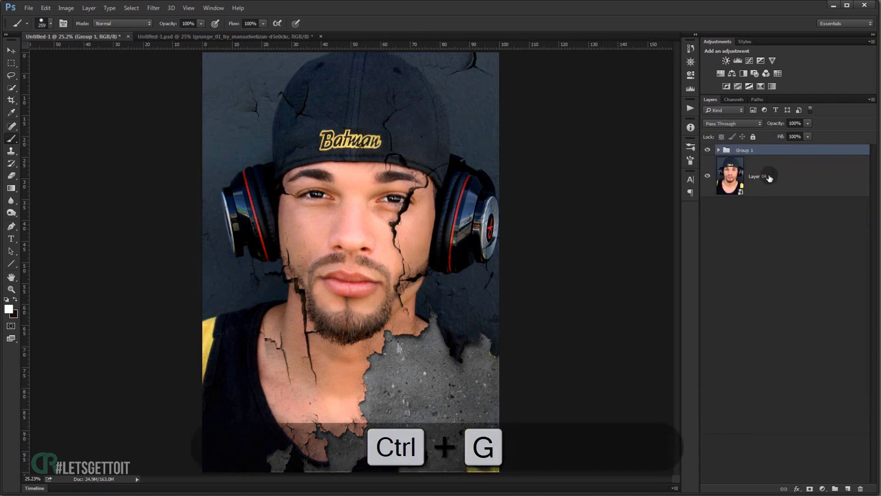
double_click(728, 150)
text(C)
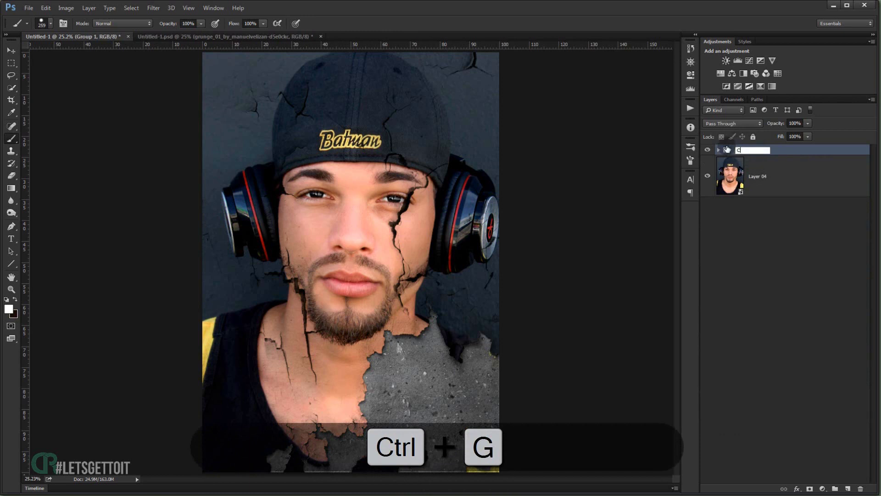
text(racks)
key(Return)
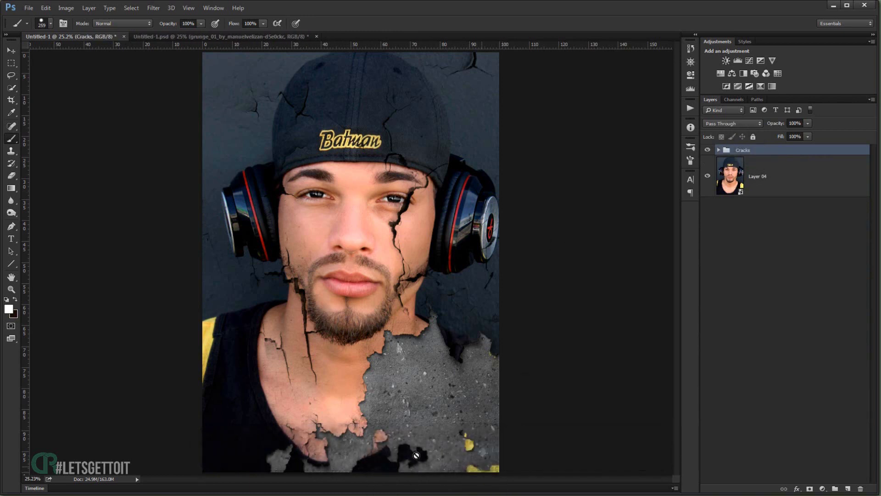
Step: Type the text 'VIDEO' / 'TUTORIAL' on two lines on the canvas
click(10, 238)
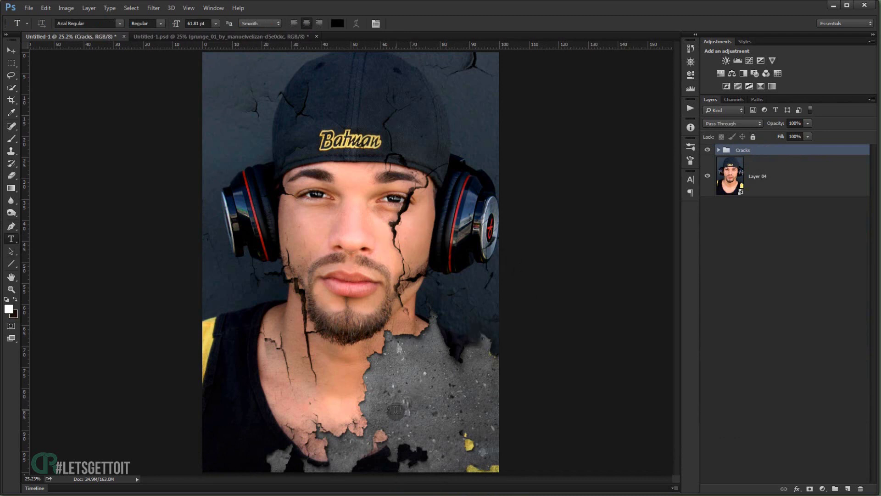
click(389, 395)
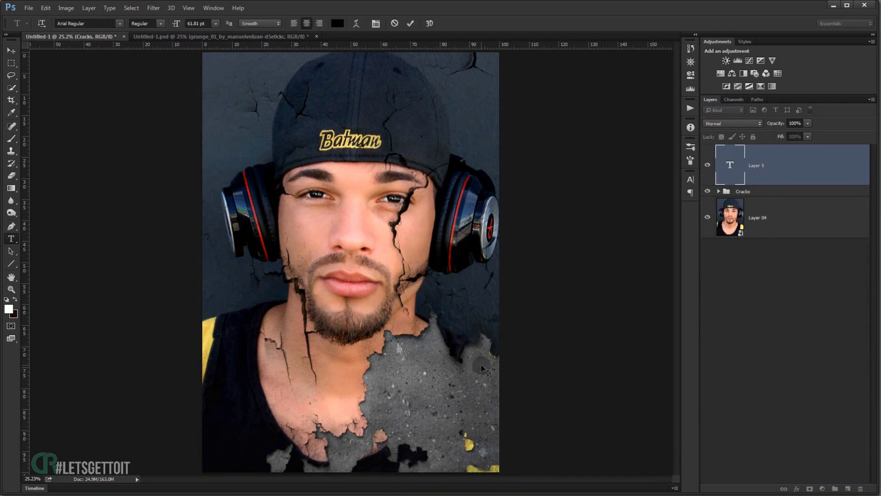
text(TUTOT)
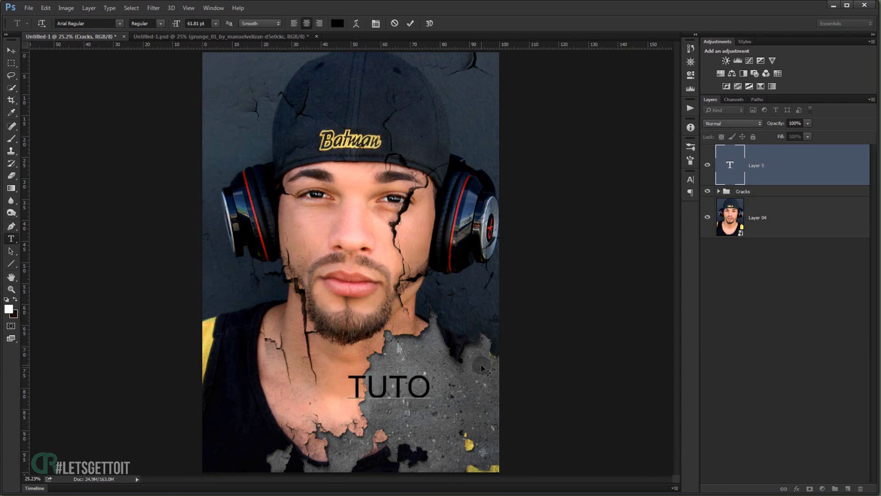
key(BackSpace)
text(RIA)
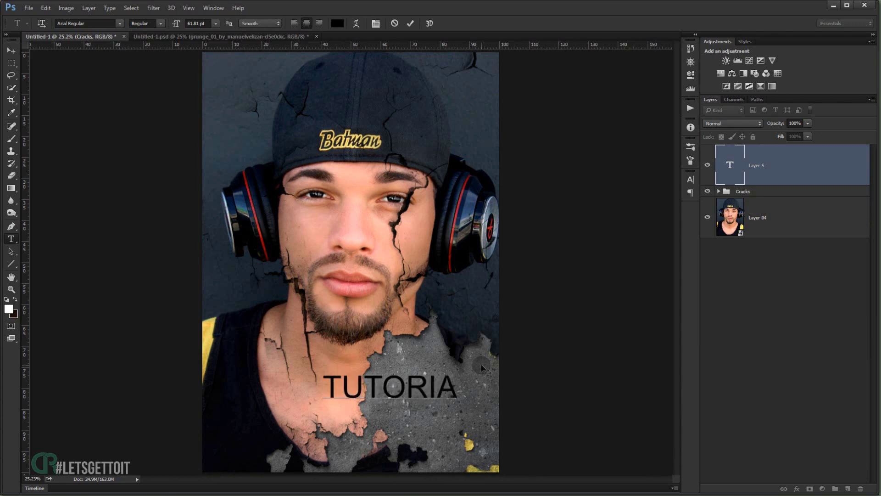
text(L)
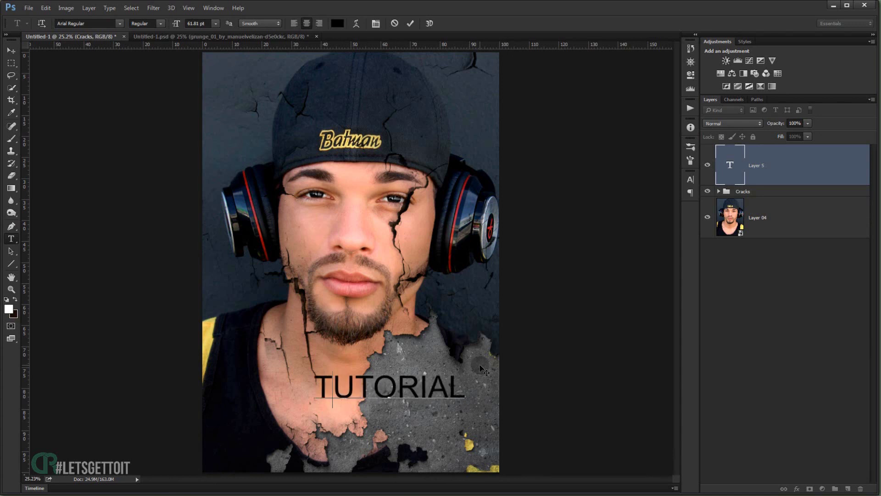
text(VIDEO)
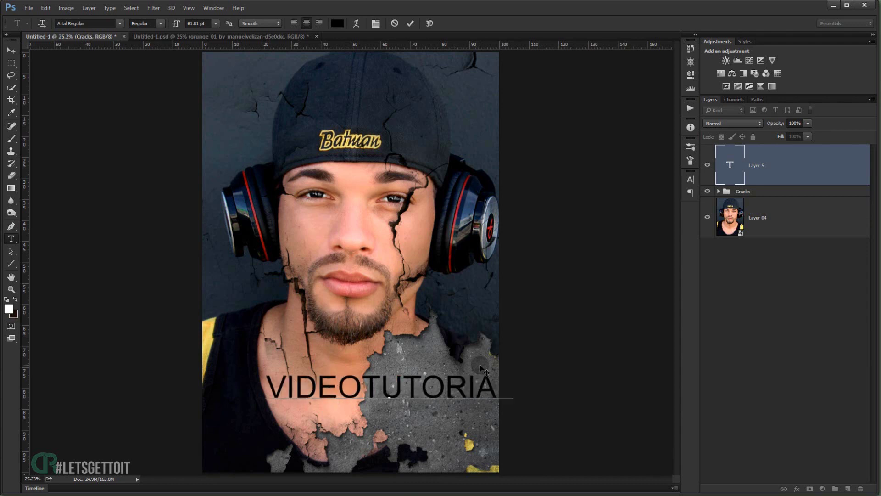
key(Return)
Step: Set Optical kerning and tighter leading, then move the text toward the lower right
drag(466, 436, 330, 366)
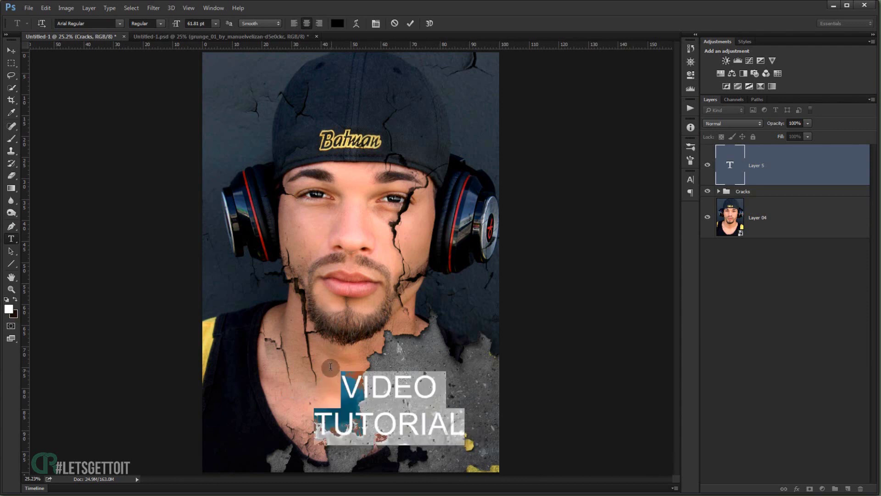
click(687, 177)
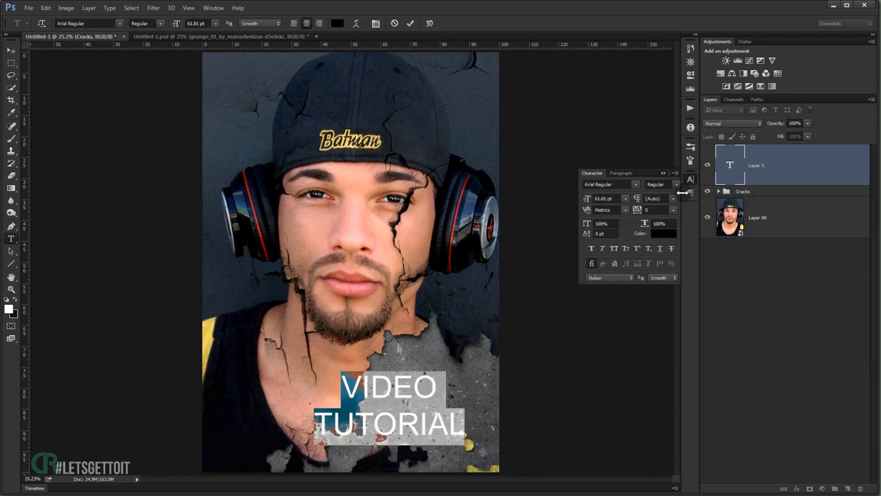
click(619, 209)
click(622, 209)
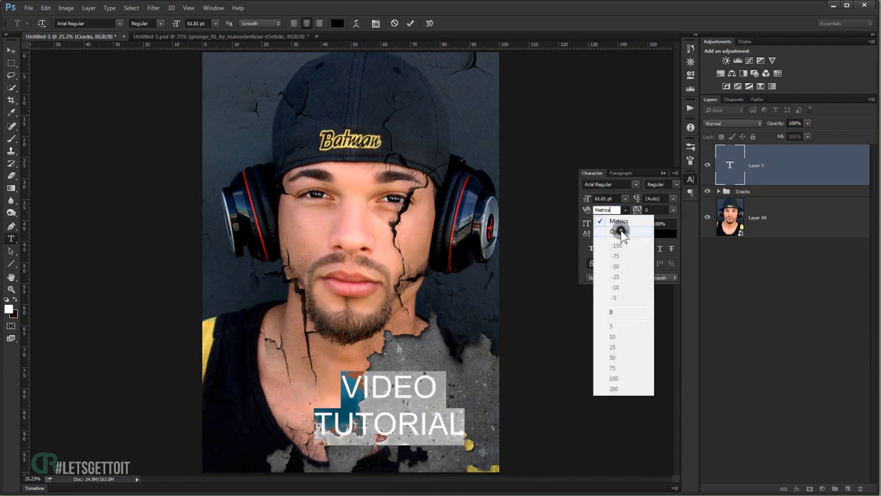
click(621, 230)
drag(639, 200, 663, 189)
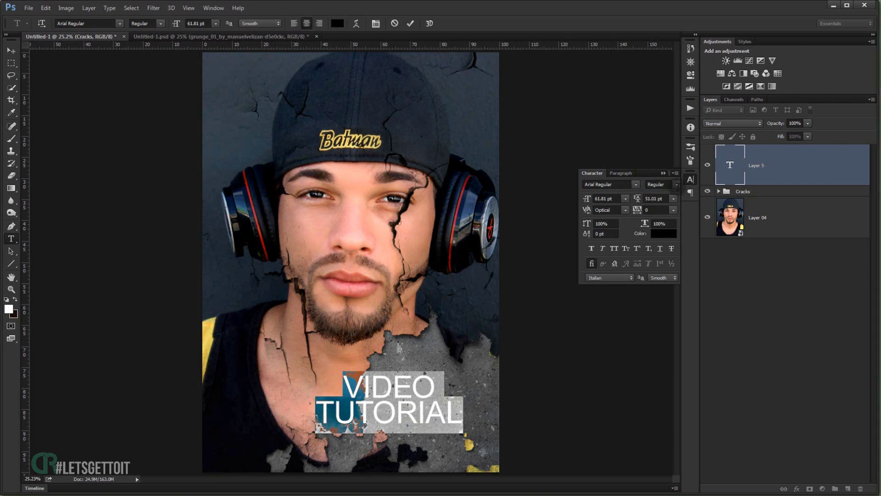
click(664, 173)
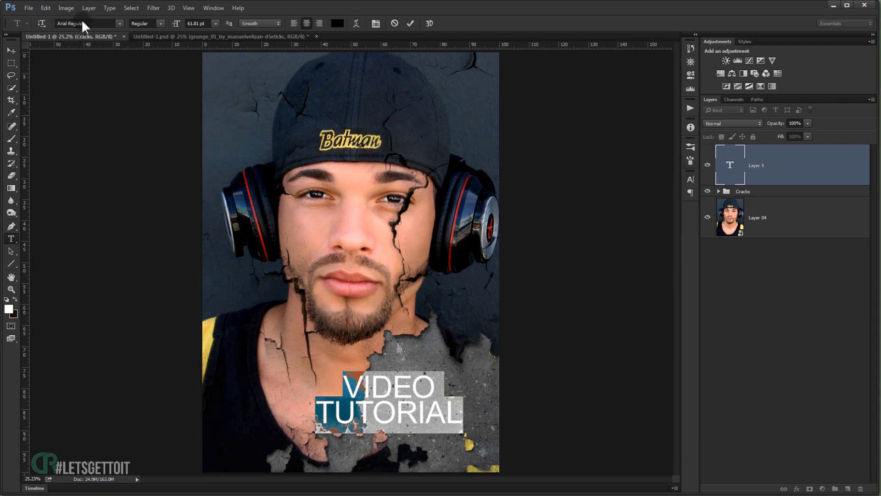
click(12, 49)
drag(395, 409, 473, 411)
Step: Free-transform the text to about 91% size and nudge its position
key(ctrl+t)
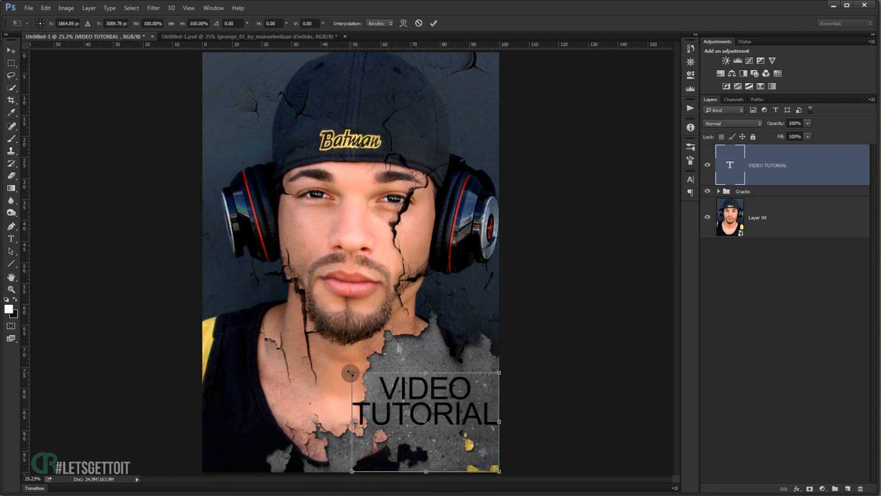
mouse_move(352, 377)
mouse_down()
mouse_move(350, 366)
mouse_move(366, 380)
mouse_up()
mouse_move(440, 412)
mouse_down()
mouse_move(454, 411)
mouse_move(447, 409)
mouse_up()
drag(491, 457, 500, 463)
drag(476, 433, 477, 436)
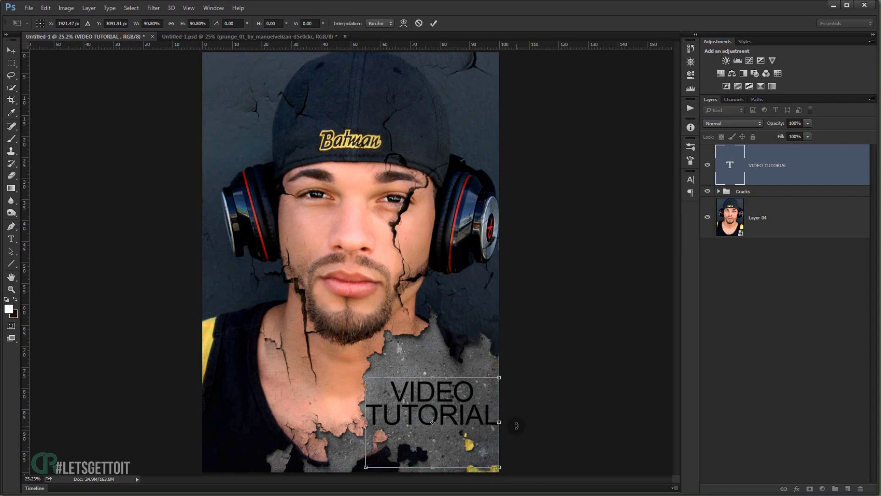
key(Return)
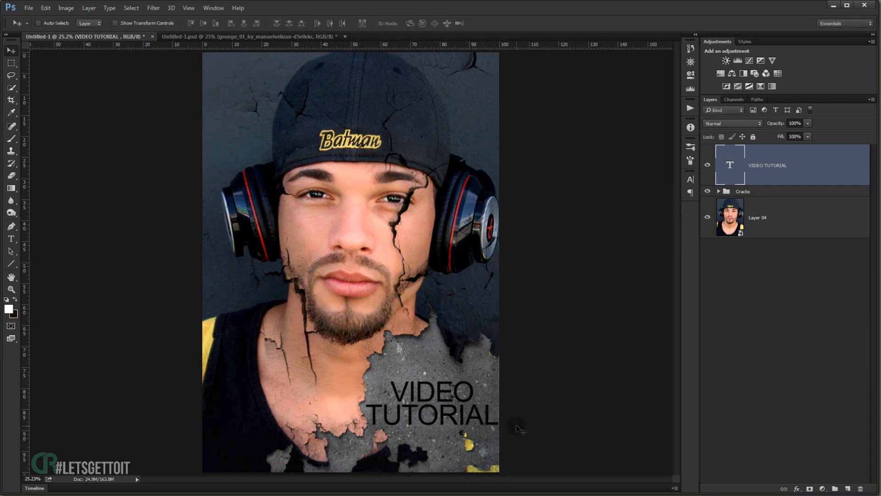
Step: Add 'A' on its own line above VIDEO and move the text up slightly
double_click(730, 165)
click(388, 384)
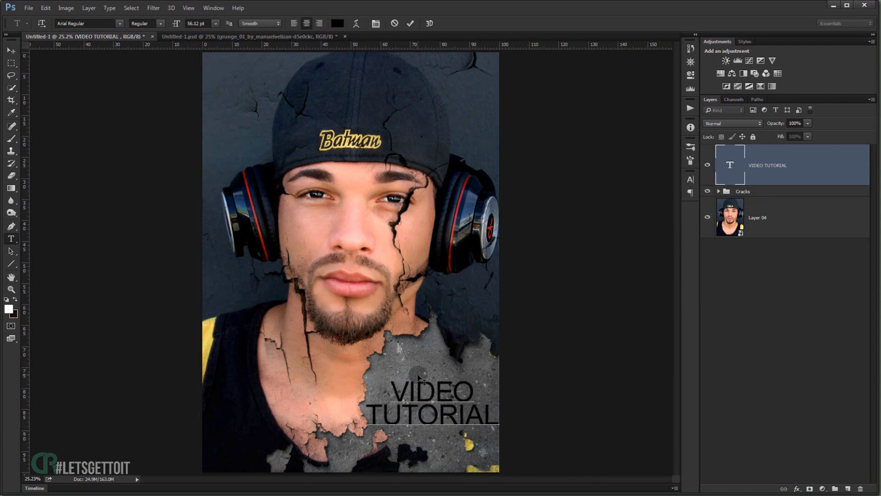
text(A)
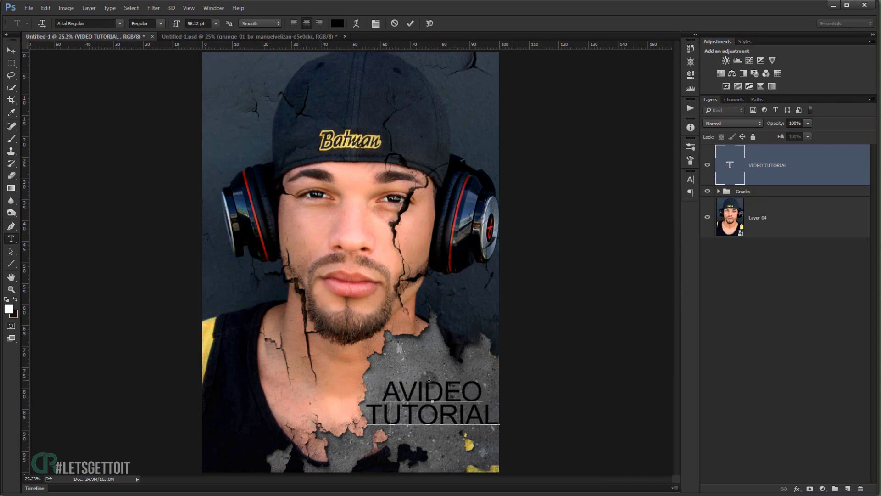
key(Return)
click(11, 50)
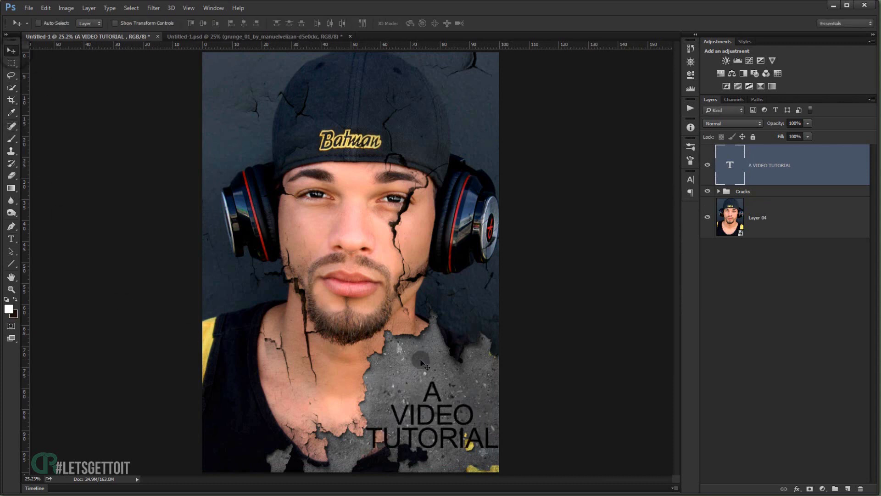
drag(436, 436, 436, 415)
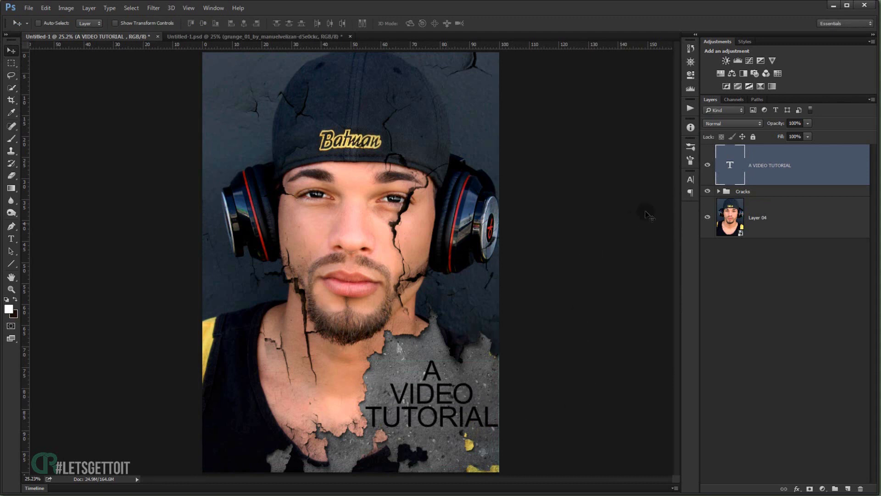
Step: Recolour the A VIDEO TUTORIAL text white and reselect its layer
double_click(730, 165)
click(339, 23)
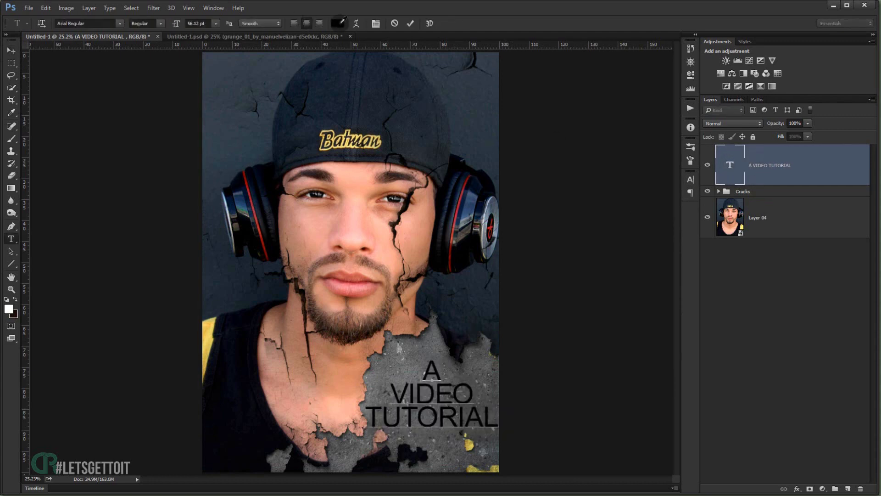
mouse_move(633, 296)
mouse_down()
mouse_move(621, 291)
mouse_move(602, 183)
mouse_up()
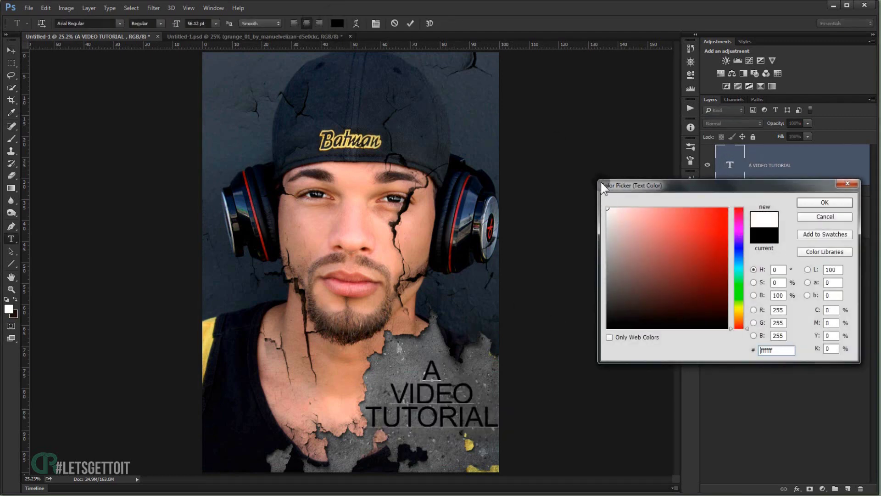
click(818, 202)
key(v)
click(812, 367)
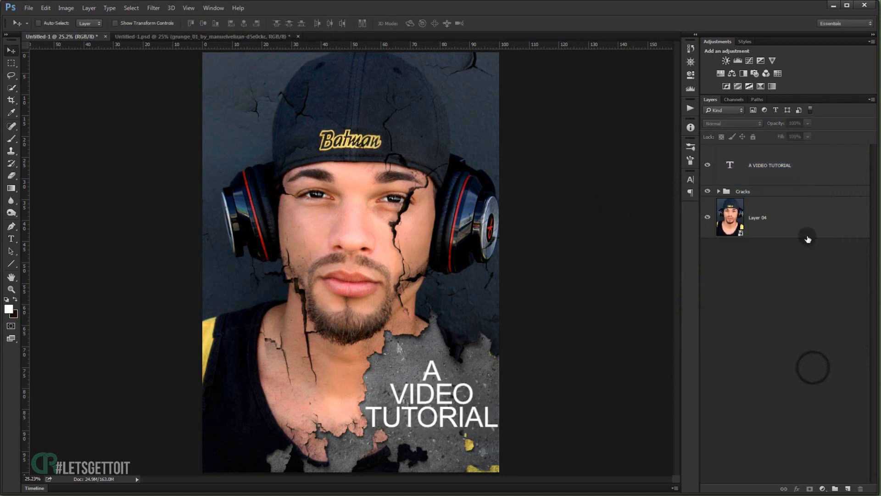
click(809, 166)
scroll(476, 356, up, 3)
drag(450, 366, 435, 296)
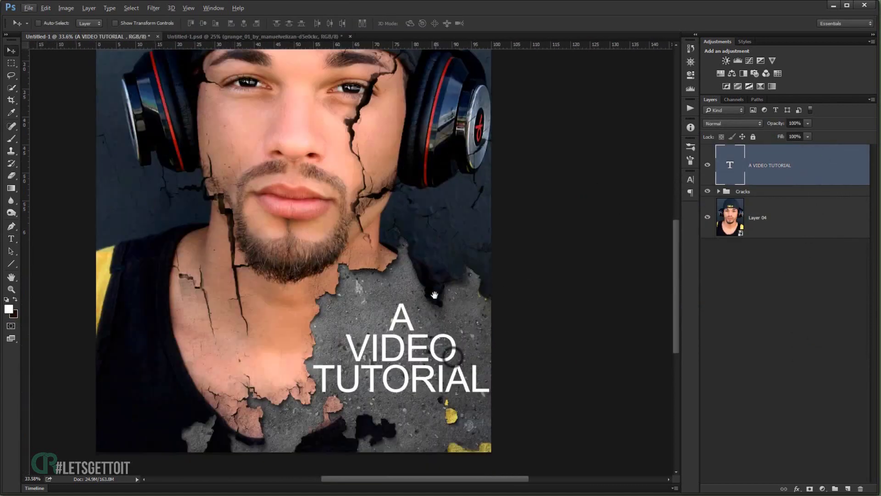
Step: Add a Drop Shadow without global light, softened, just below the letters, at about 63% opacity
double_click(835, 176)
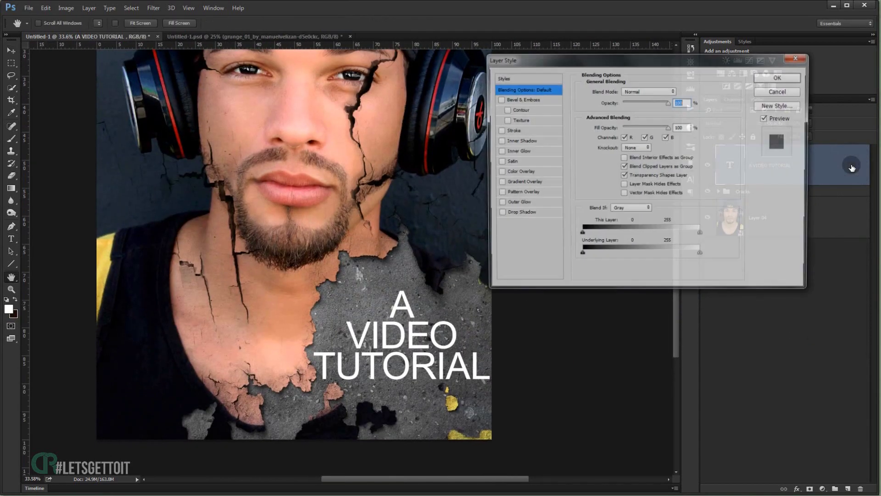
click(526, 214)
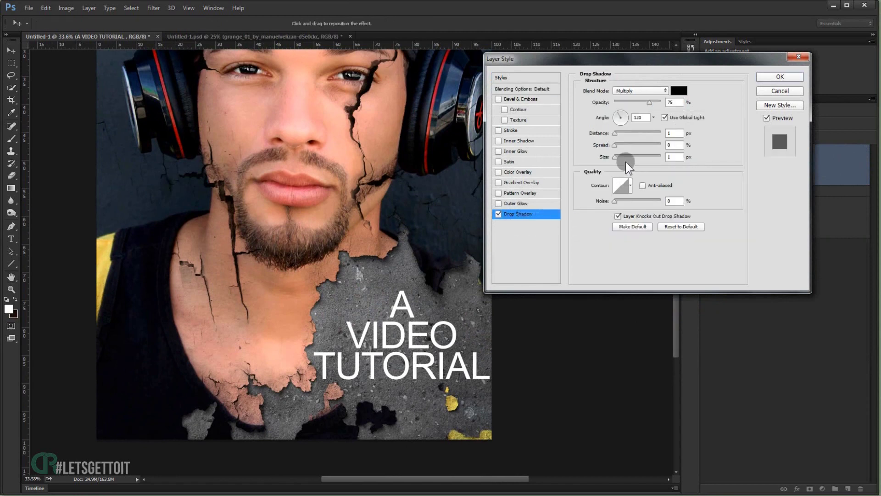
click(665, 118)
drag(412, 360, 417, 368)
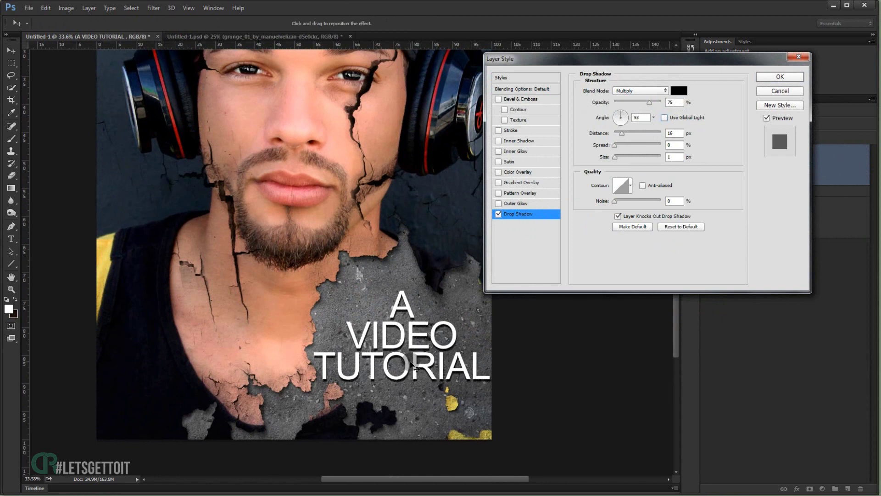
drag(615, 156, 621, 157)
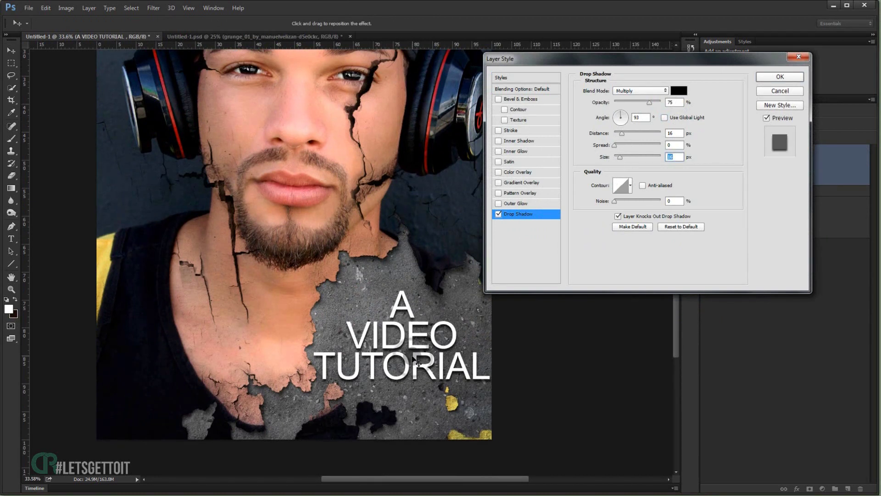
drag(412, 355, 417, 364)
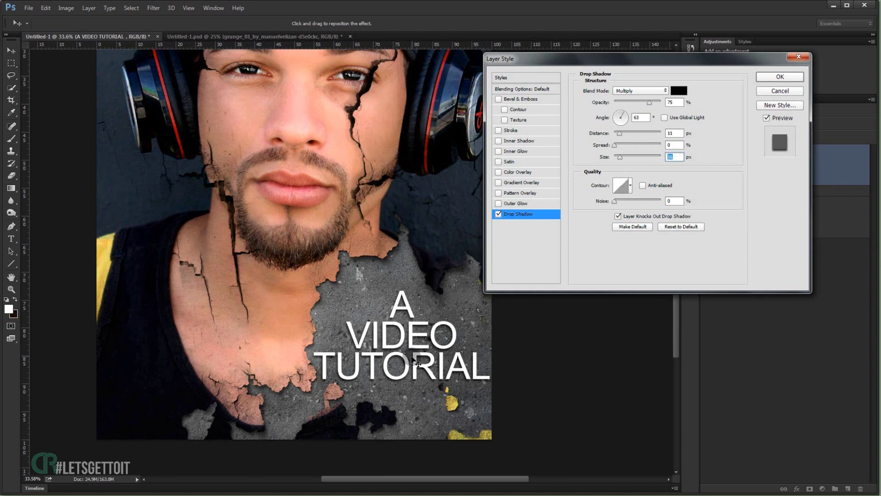
drag(418, 363, 419, 364)
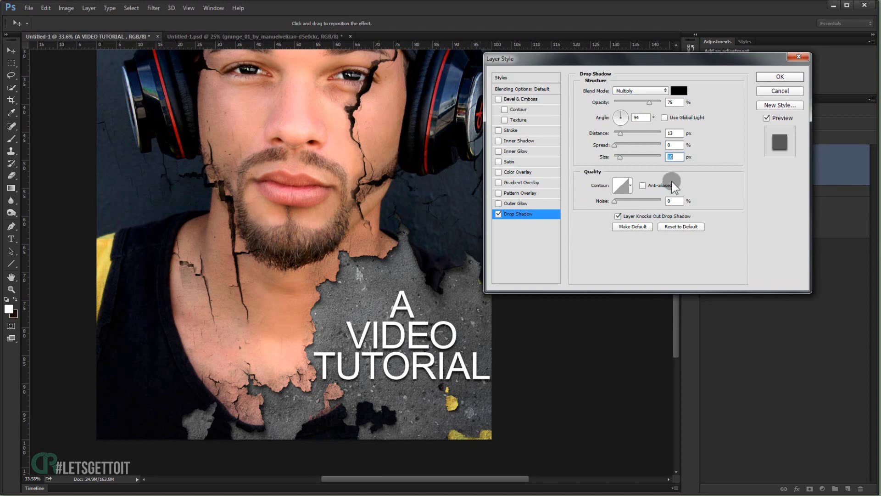
drag(651, 102, 644, 104)
click(780, 78)
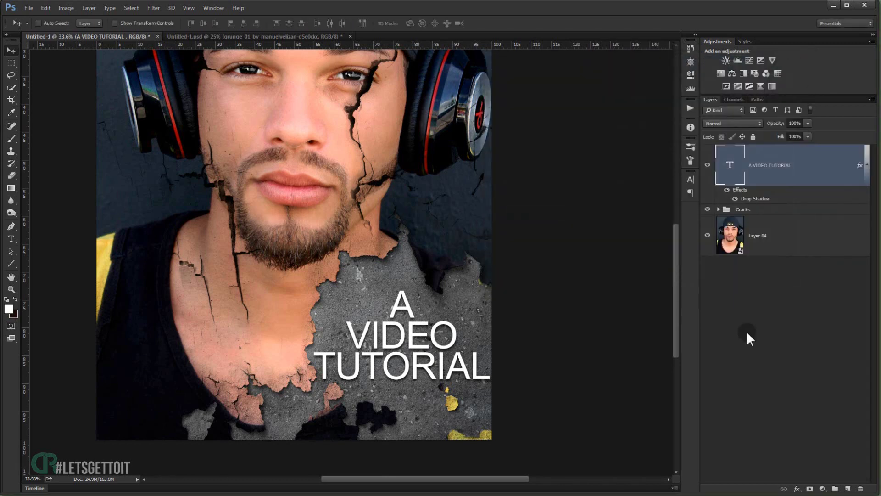
Step: Add a Color Lookup layer using the Kodak 5218 Kodak 2383 (by Adobe) LUT
key(ctrl+0)
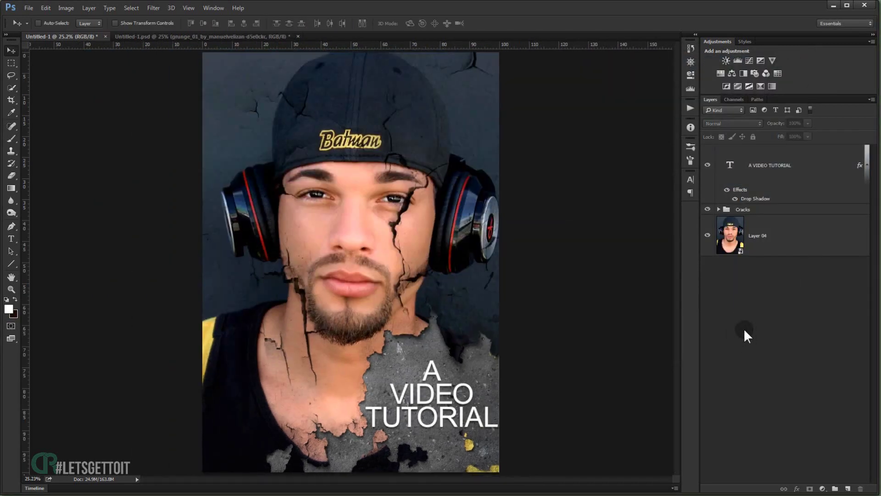
click(865, 164)
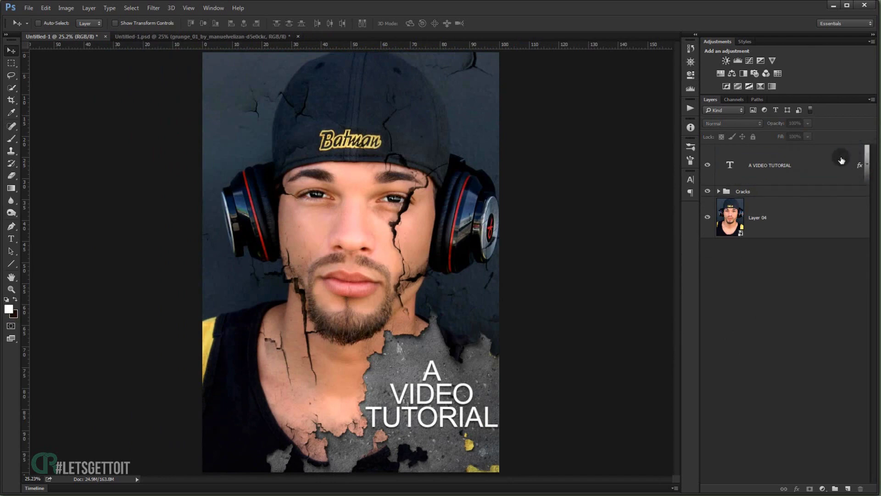
click(822, 489)
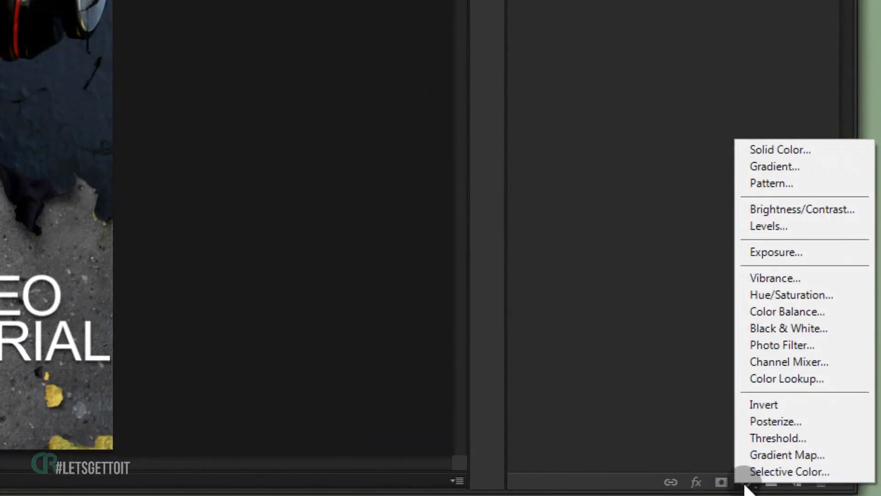
click(788, 381)
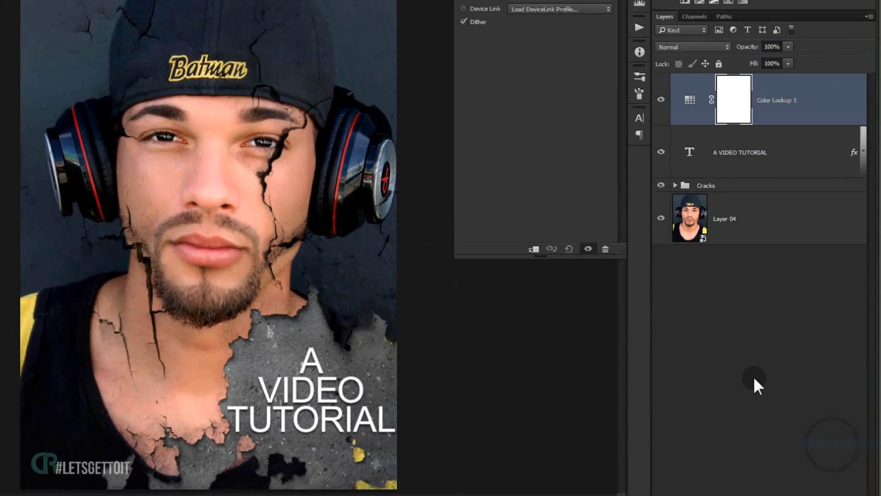
click(578, 43)
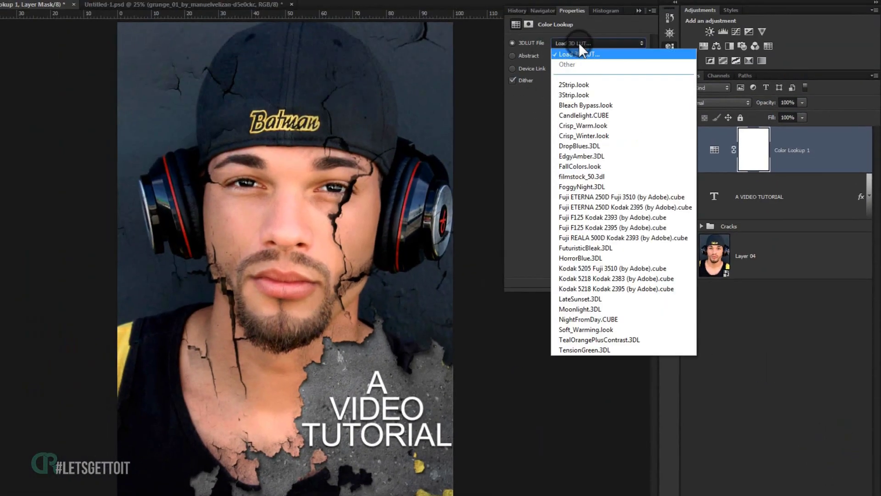
click(625, 279)
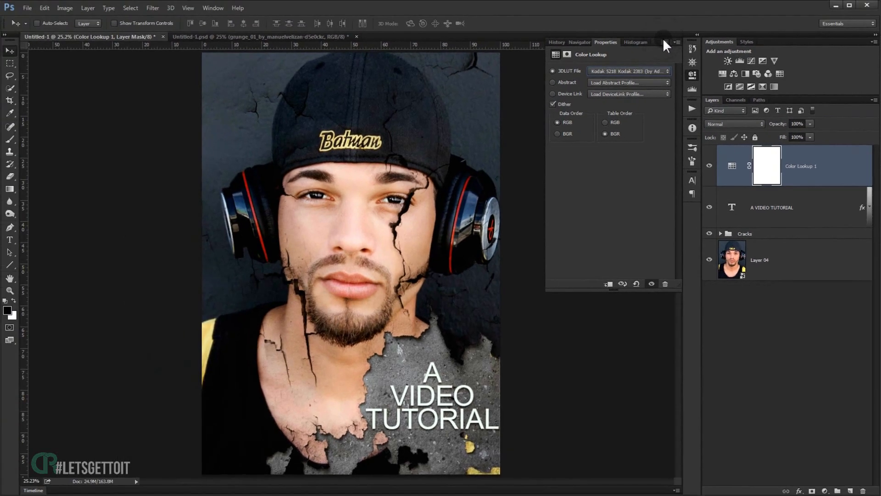
click(638, 10)
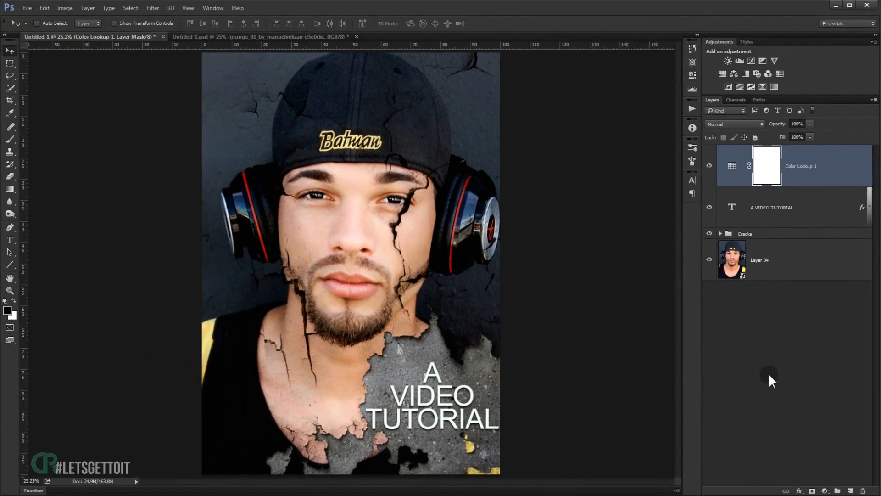
click(768, 372)
Step: Toggle the Color Lookup adjustment off and on to compare the look
scroll(330, 246, down, 2)
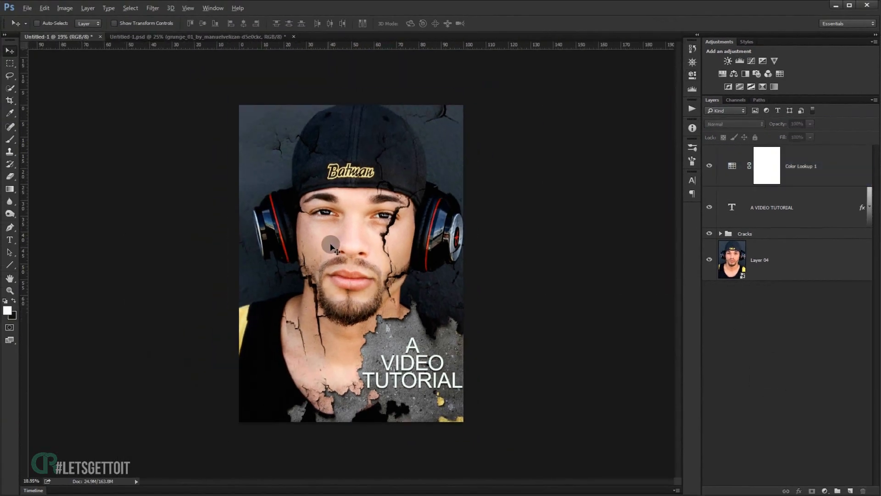
scroll(331, 246, up, 2)
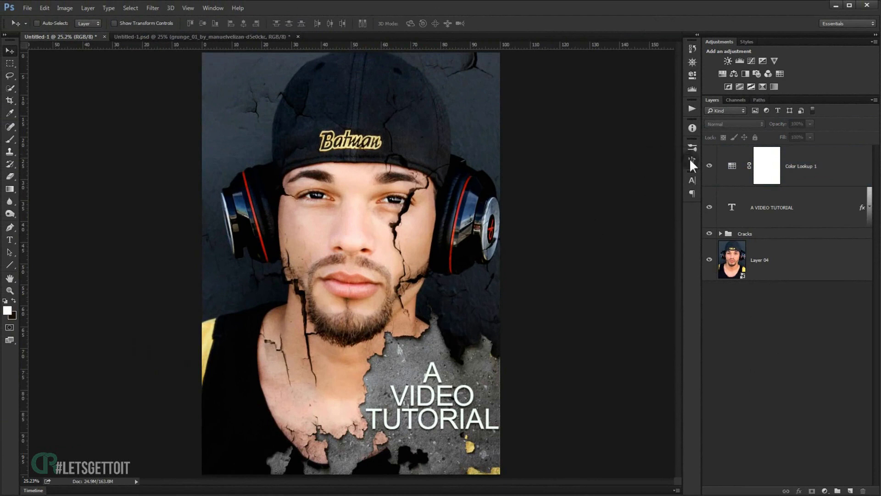
click(709, 165)
click(709, 165)
Step: Copy Layer 04 to the top of the stack and set its fill to 0%
drag(762, 260, 769, 166)
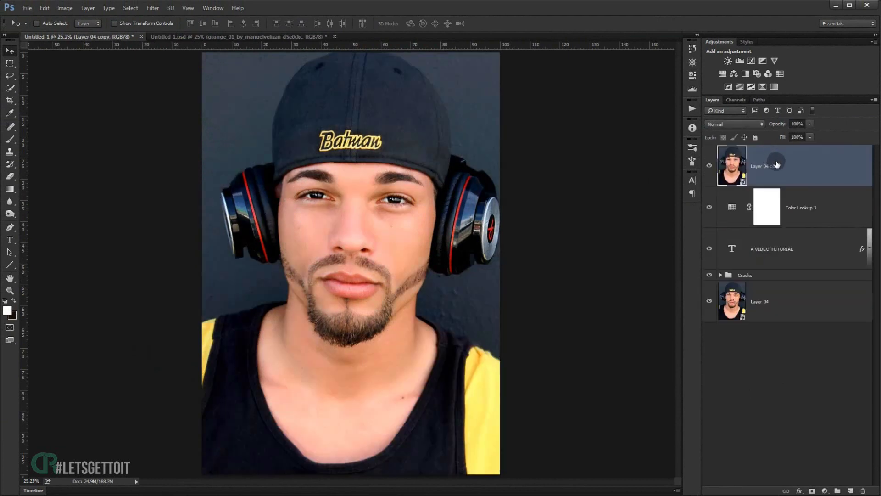
click(811, 137)
drag(811, 135, 733, 132)
click(808, 125)
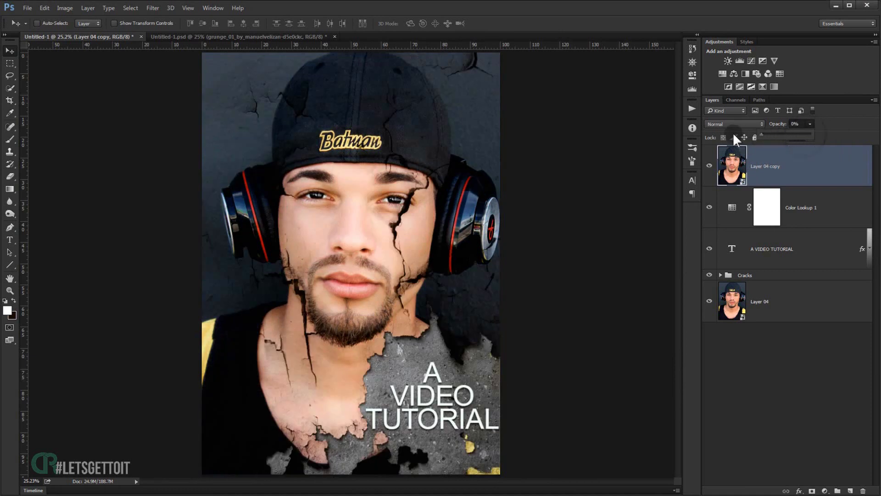
Step: Rename the copy 'Put ur image here' and open its smart-object contents
double_click(772, 166)
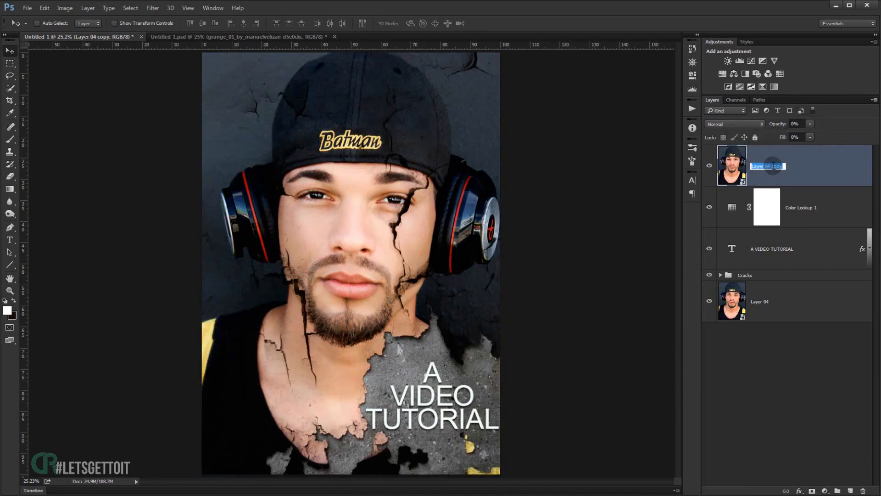
text(Put ur image here)
key(Return)
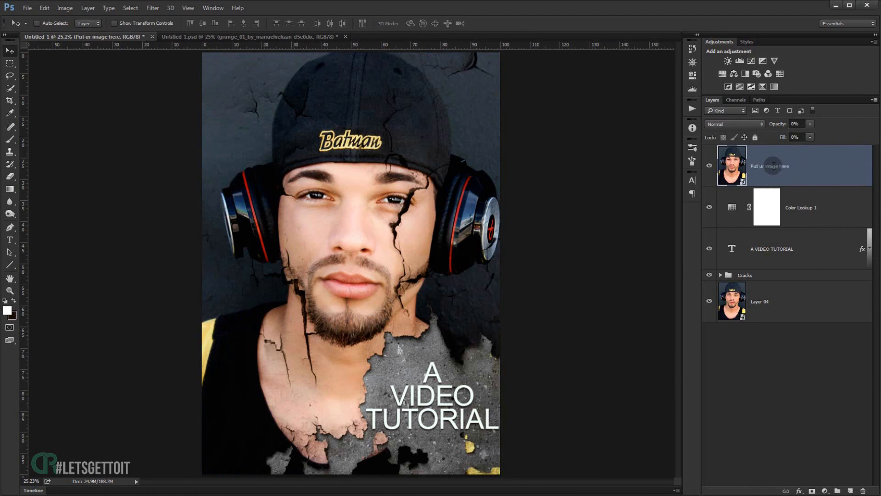
double_click(732, 170)
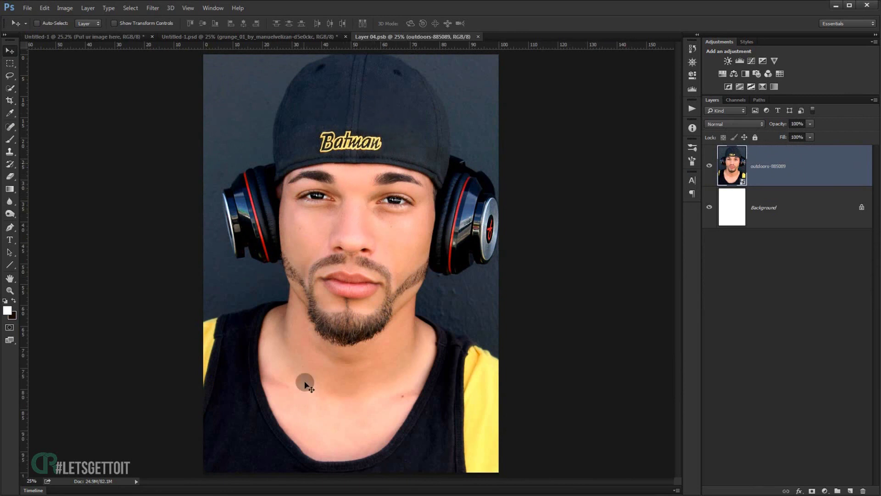
Step: Drag portrait-597173.jpg from the file browser into the smart object's canvas
click(13, 484)
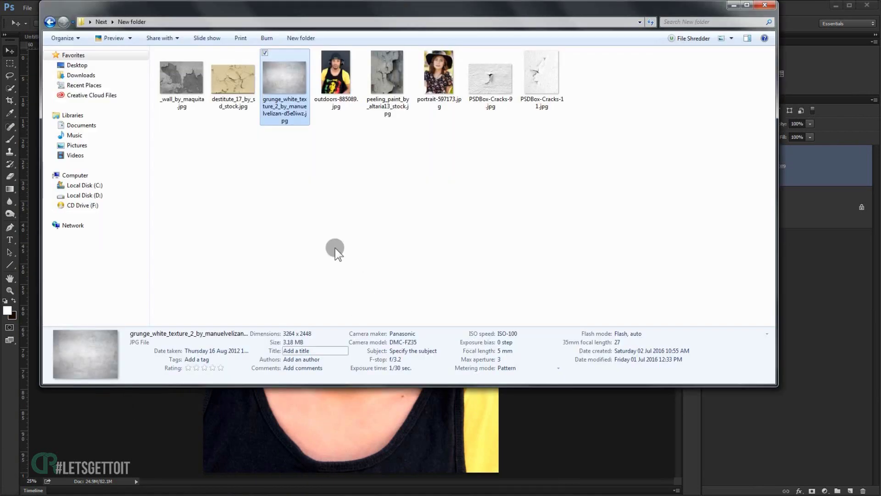
click(433, 80)
drag(450, 78, 389, 429)
Step: Scale the portrait up to fill the canvas, commit it, and save the smart object
key(ctrl+minus)
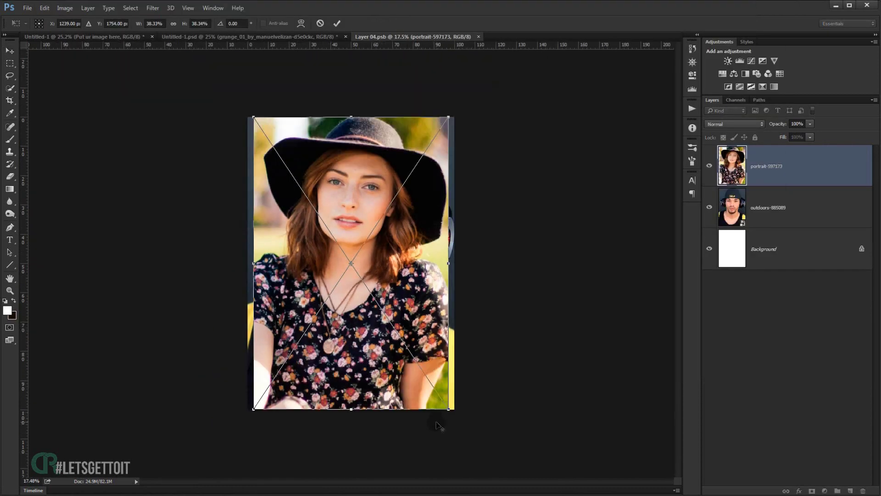
drag(449, 410, 480, 447)
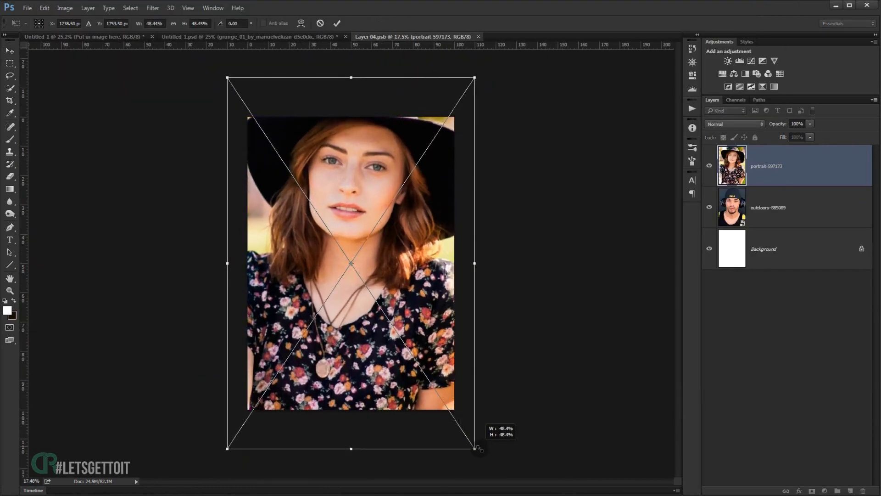
drag(414, 267, 408, 298)
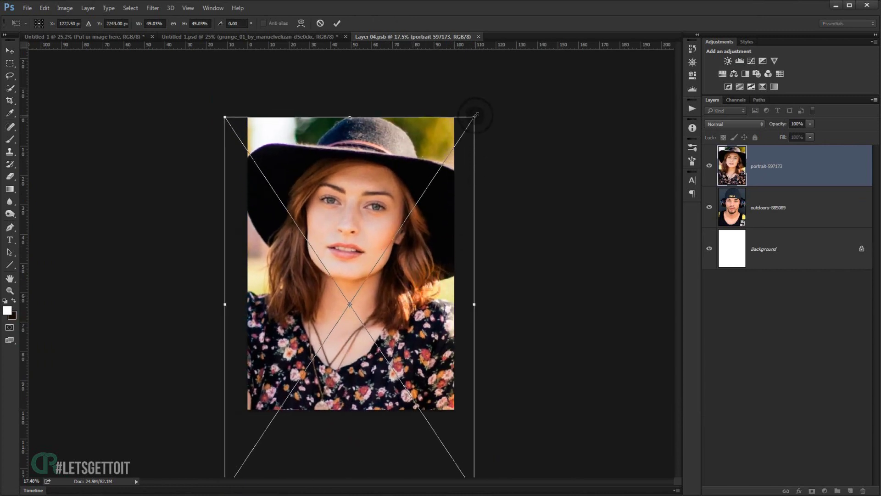
key(Return)
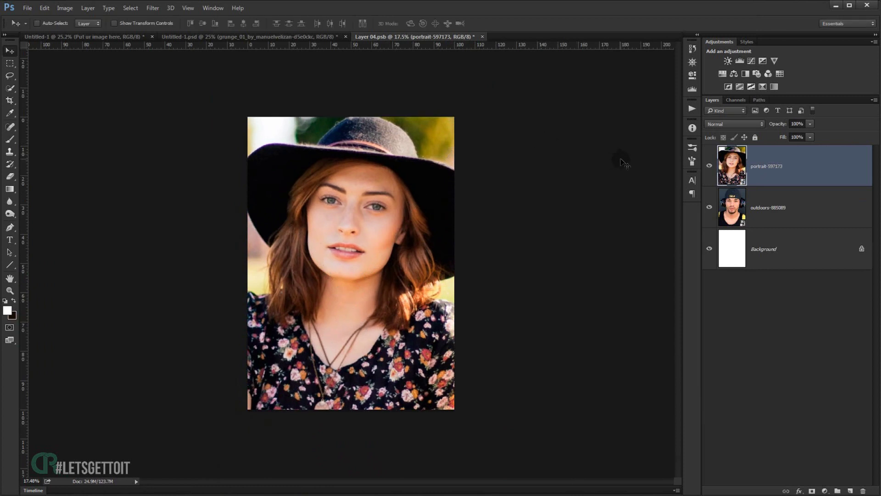
key(ctrl+s)
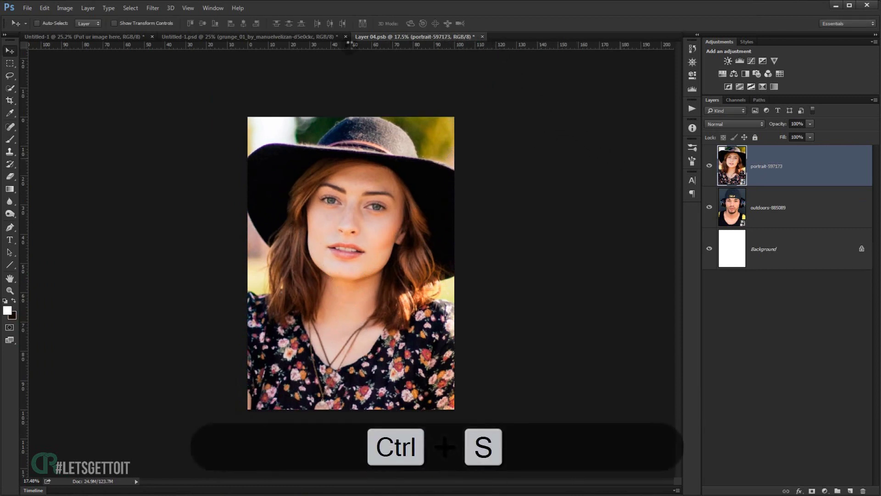
Step: Switch to the Untitled-1 poster to view the woman-in-a-hat portrait with the crack effects
click(130, 34)
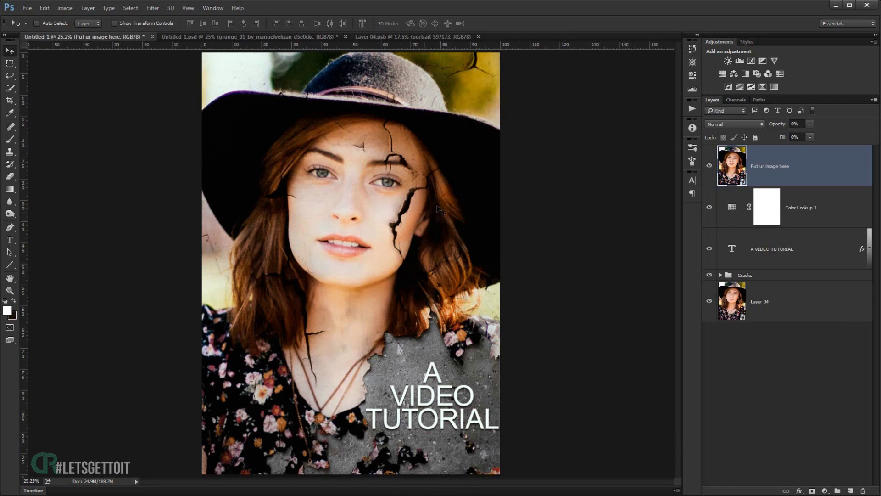
click(350, 315)
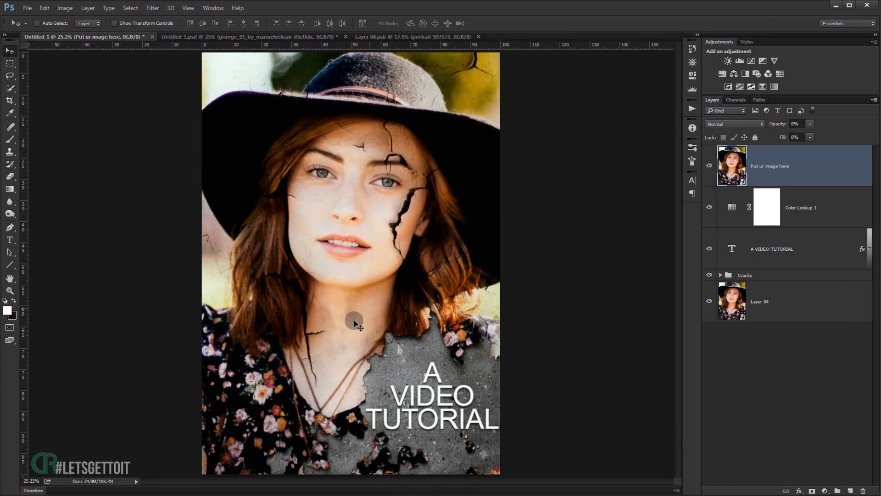